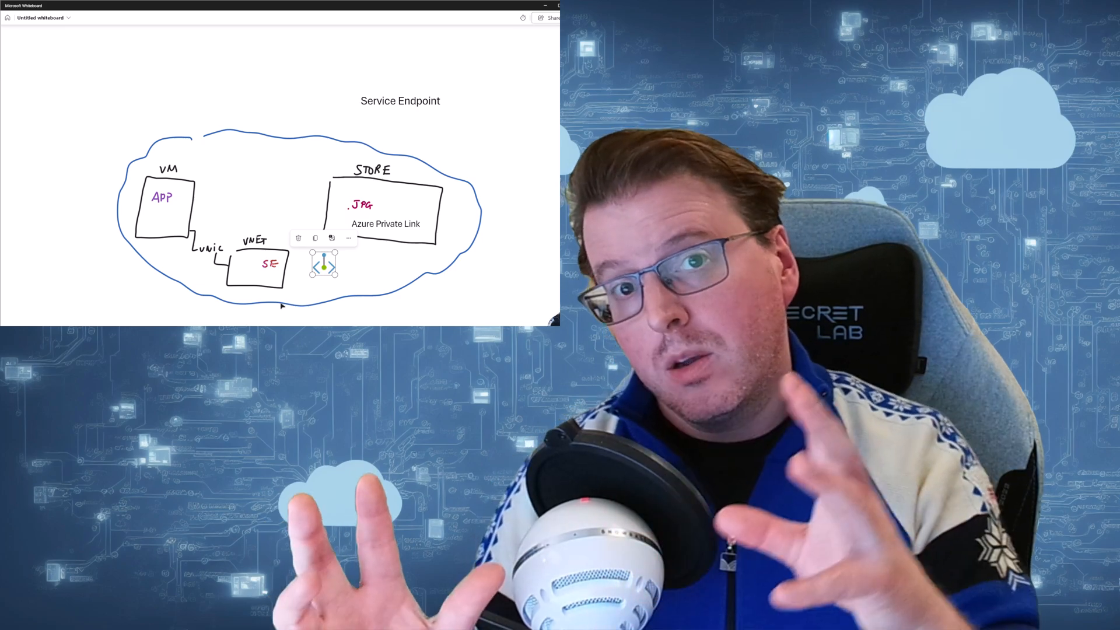
# Draw a short blue connector down from the STORE box and begin a handwritten blue label beside it
pyautogui.click(263, 325)
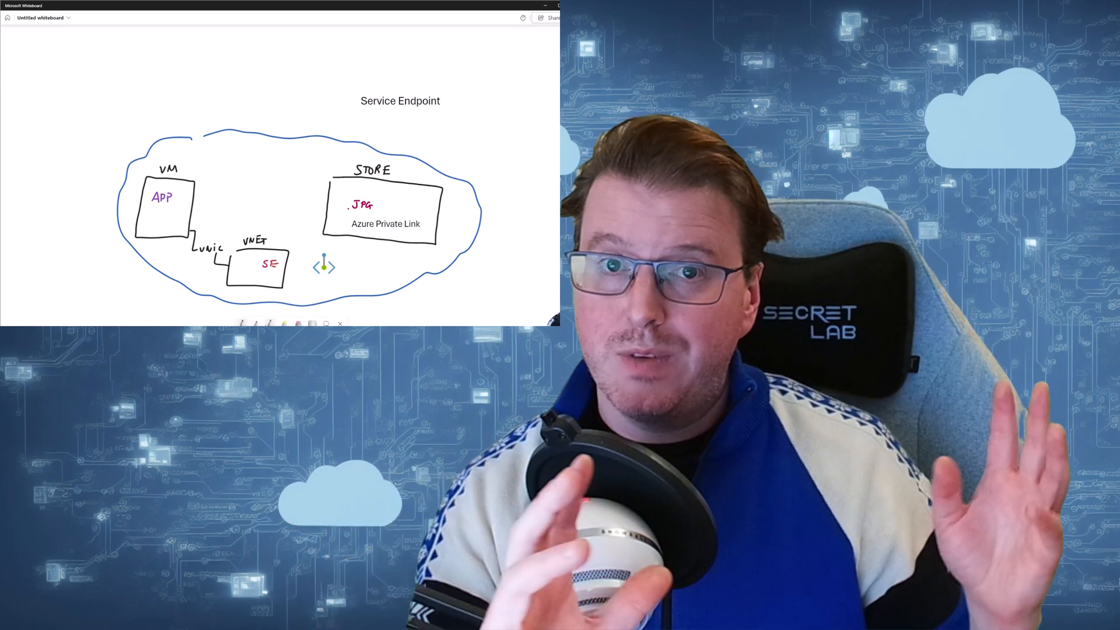
pyautogui.click(256, 322)
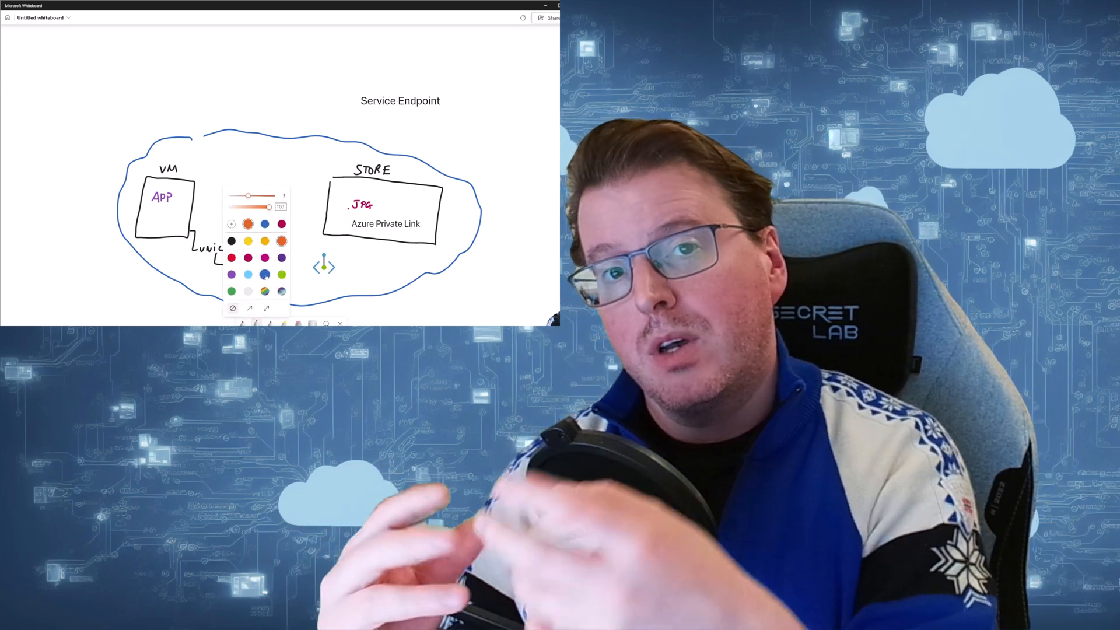
pyautogui.click(265, 274)
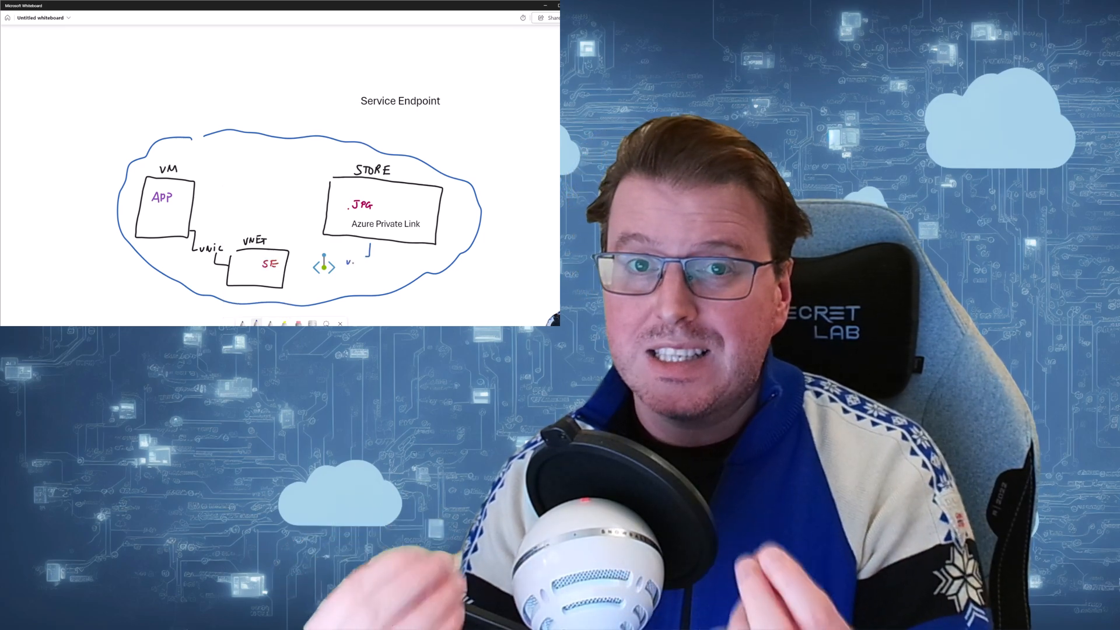
pyautogui.moveTo(352, 263); pyautogui.dragTo(356, 259)
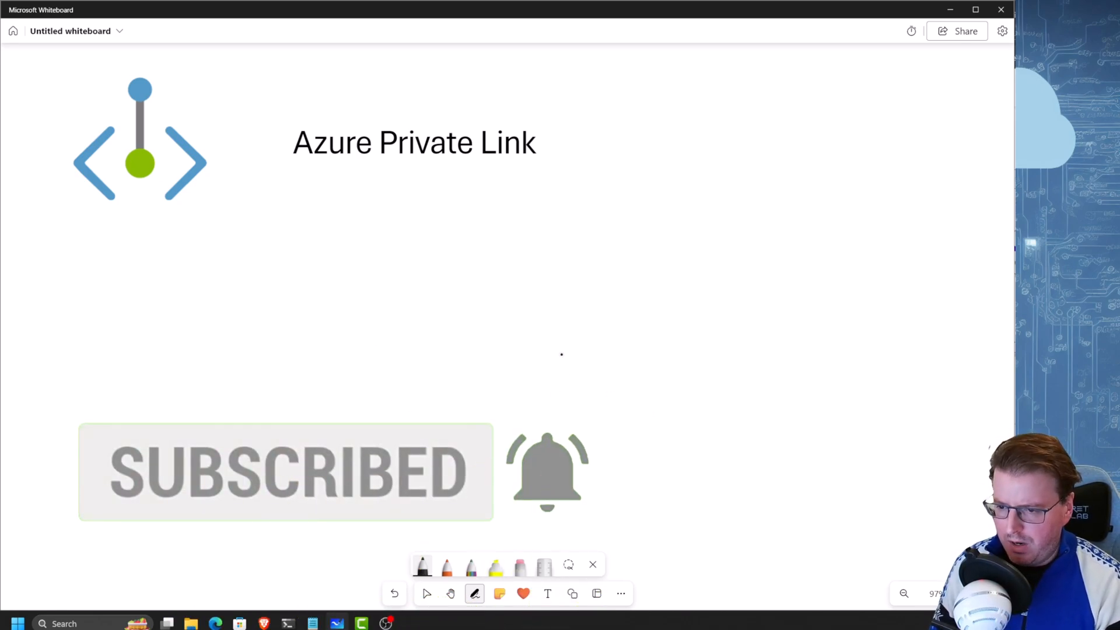
# Draw a black box labelled STORE below the title and write .JPG inside it in dark pink
pyautogui.moveTo(576, 317)
pyautogui.mouseDown()
pyautogui.moveTo(562, 400)
pyautogui.moveTo(645, 413)
pyautogui.moveTo(761, 394)
pyautogui.moveTo(770, 325)
pyautogui.moveTo(580, 309)
pyautogui.moveTo(670, 298)
pyautogui.mouseUp()
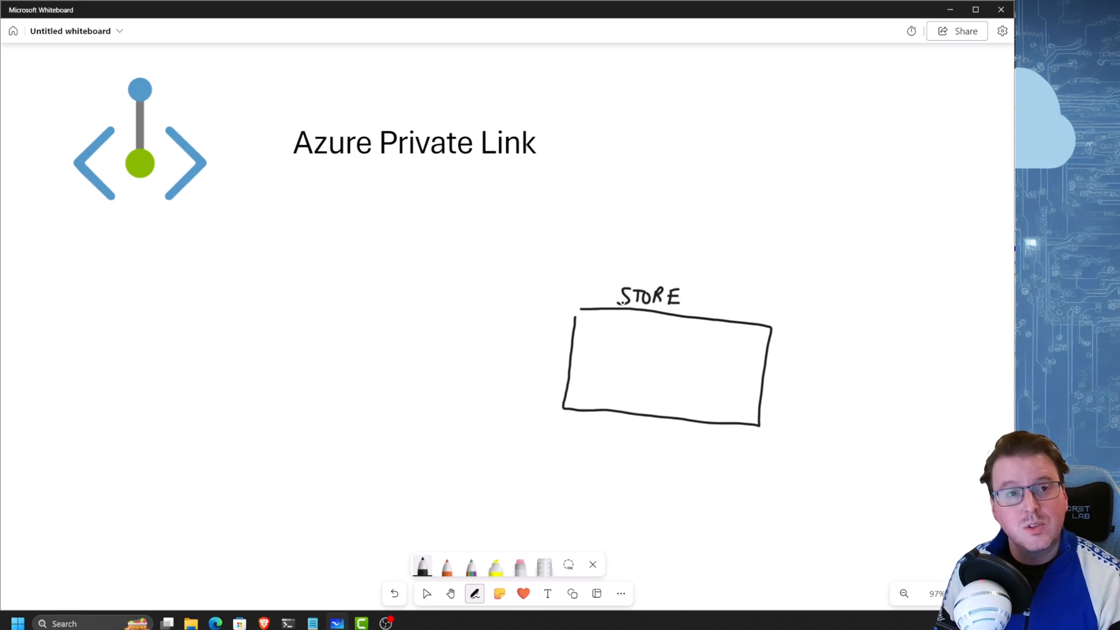
pyautogui.click(447, 566)
pyautogui.click(447, 566)
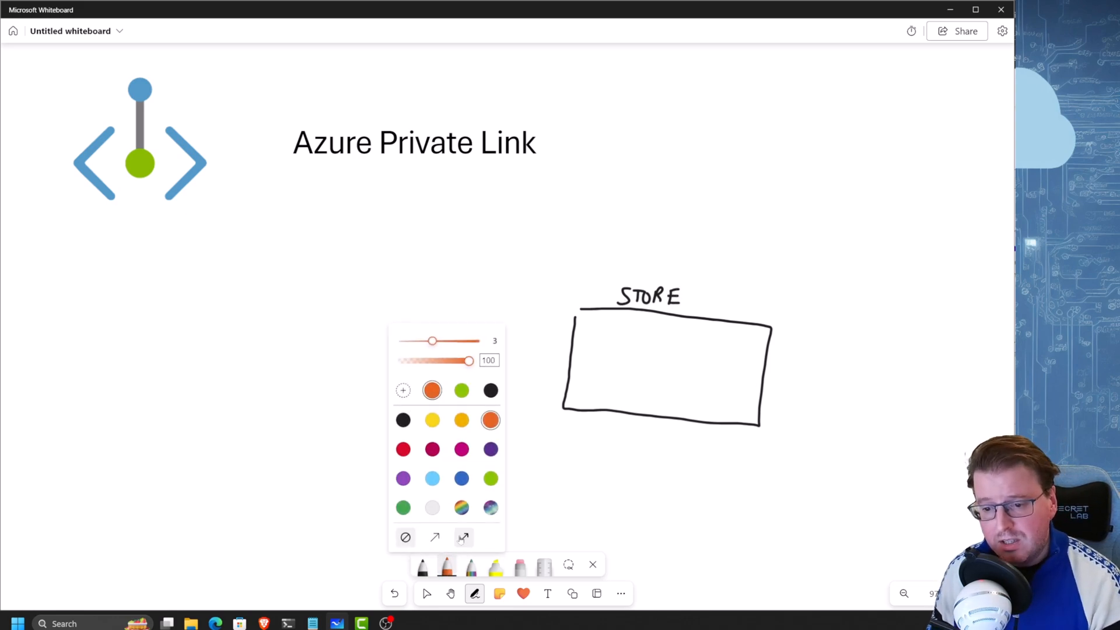
pyautogui.click(432, 449)
pyautogui.moveTo(622, 350)
pyautogui.mouseDown()
pyautogui.moveTo(615, 359)
pyautogui.moveTo(627, 350)
pyautogui.moveTo(644, 361)
pyautogui.mouseUp()
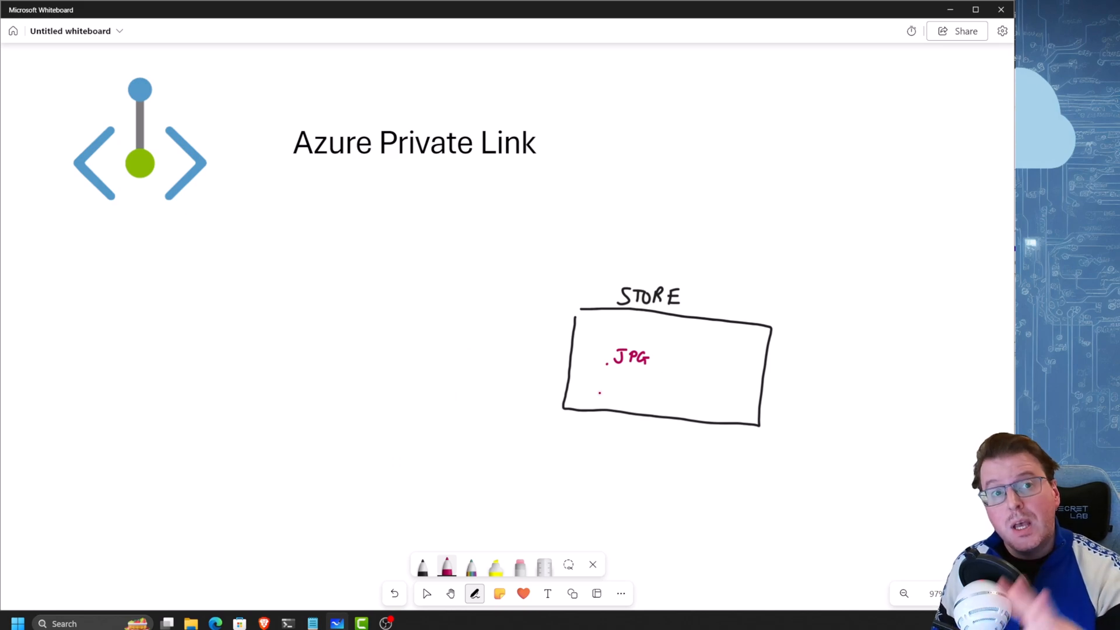
# Draw a black box across from the STORE box and label it VM
pyautogui.click(422, 565)
pyautogui.click(265, 301)
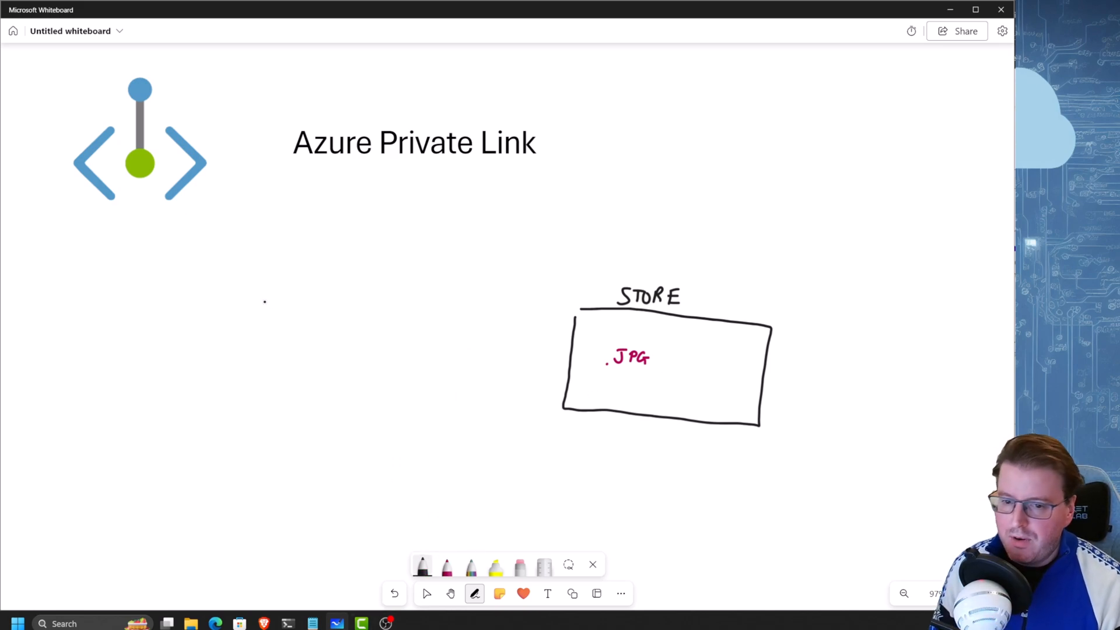
pyautogui.moveTo(247, 333)
pyautogui.mouseDown()
pyautogui.moveTo(262, 414)
pyautogui.moveTo(338, 327)
pyautogui.moveTo(261, 307)
pyautogui.moveTo(248, 333)
pyautogui.mouseUp()
pyautogui.moveTo(278, 290)
pyautogui.mouseDown()
pyautogui.moveTo(283, 301)
pyautogui.moveTo(303, 288)
pyautogui.moveTo(308, 299)
pyautogui.mouseUp()
pyautogui.click(318, 301)
# Connect the VM box through a VNIC label to a smaller black box labelled VNET
pyautogui.moveTo(330, 401)
pyautogui.mouseDown()
pyautogui.moveTo(344, 436)
pyautogui.moveTo(368, 433)
pyautogui.moveTo(374, 460)
pyautogui.moveTo(400, 462)
pyautogui.moveTo(397, 496)
pyautogui.moveTo(503, 436)
pyautogui.moveTo(412, 436)
pyautogui.moveTo(432, 416)
pyautogui.mouseUp()
pyautogui.moveTo(435, 425); pyautogui.dragTo(445, 415)
pyautogui.moveTo(448, 419); pyautogui.dragTo(453, 425)
pyautogui.moveTo(460, 415)
pyautogui.mouseDown()
pyautogui.moveTo(460, 426)
pyautogui.moveTo(465, 414)
pyautogui.mouseUp()
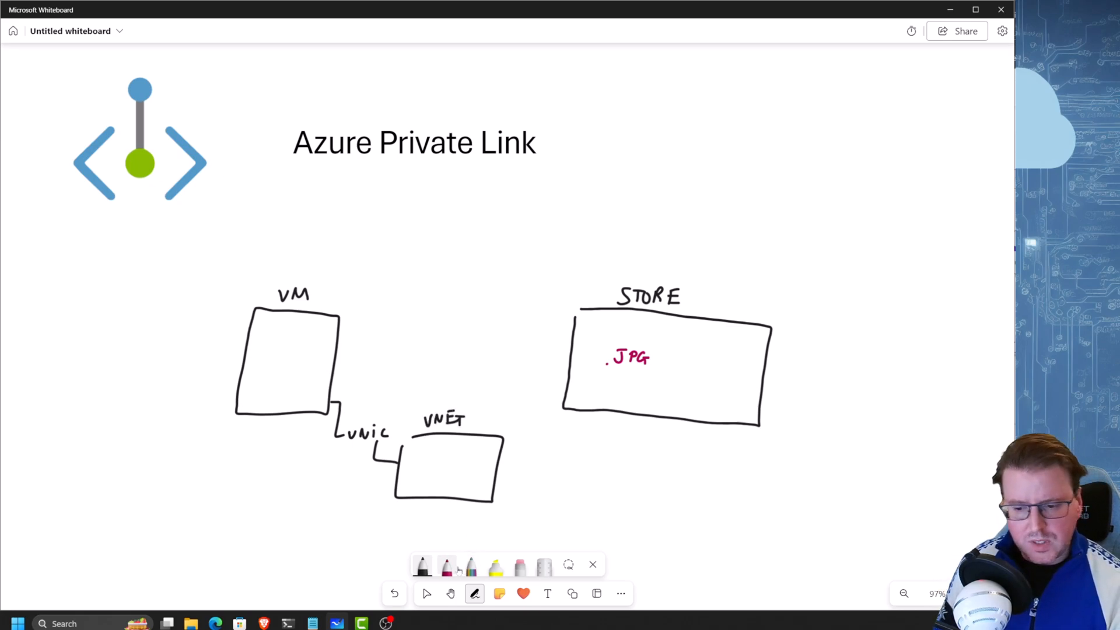
# Write APP in purple inside the VM box
pyautogui.click(446, 560)
pyautogui.click(470, 566)
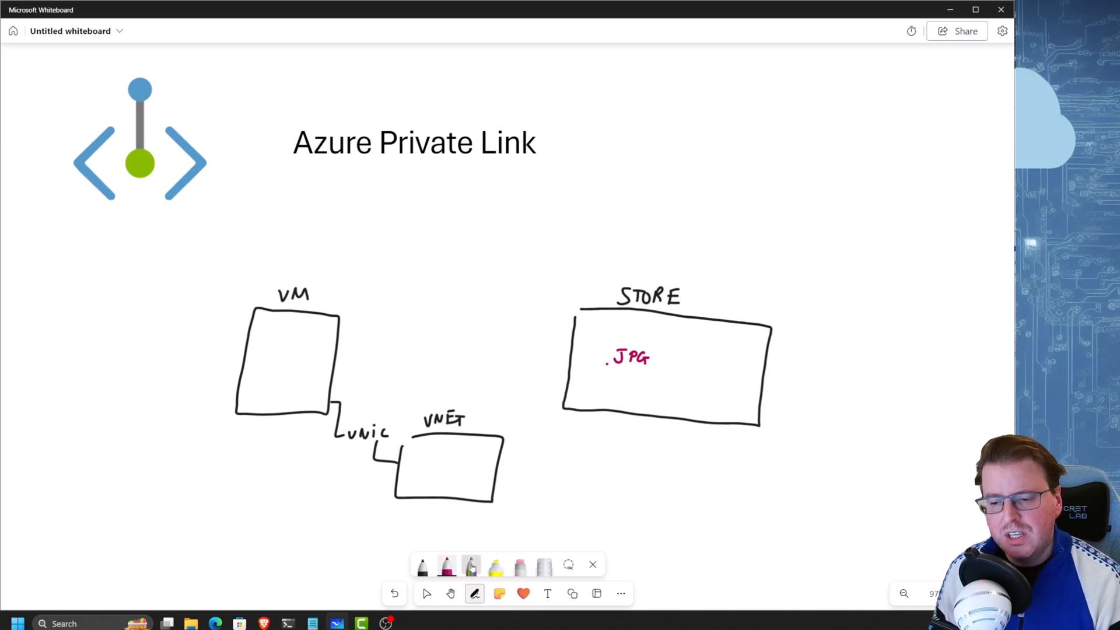
pyautogui.click(470, 566)
pyautogui.click(427, 478)
pyautogui.click(264, 349)
pyautogui.moveTo(266, 351); pyautogui.dragTo(280, 344)
pyautogui.moveTo(286, 352); pyautogui.dragTo(294, 344)
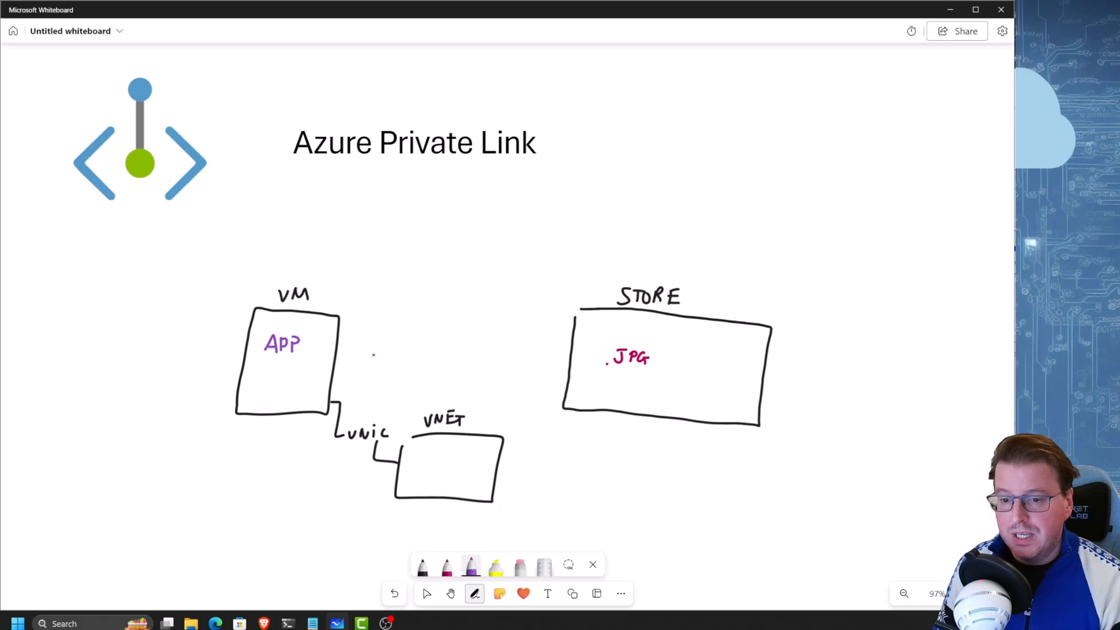
# Sketch a temporary purple arrow from APP to .JPG and undo it
pyautogui.moveTo(313, 345)
pyautogui.mouseDown()
pyautogui.moveTo(359, 331)
pyautogui.moveTo(605, 358)
pyautogui.mouseUp()
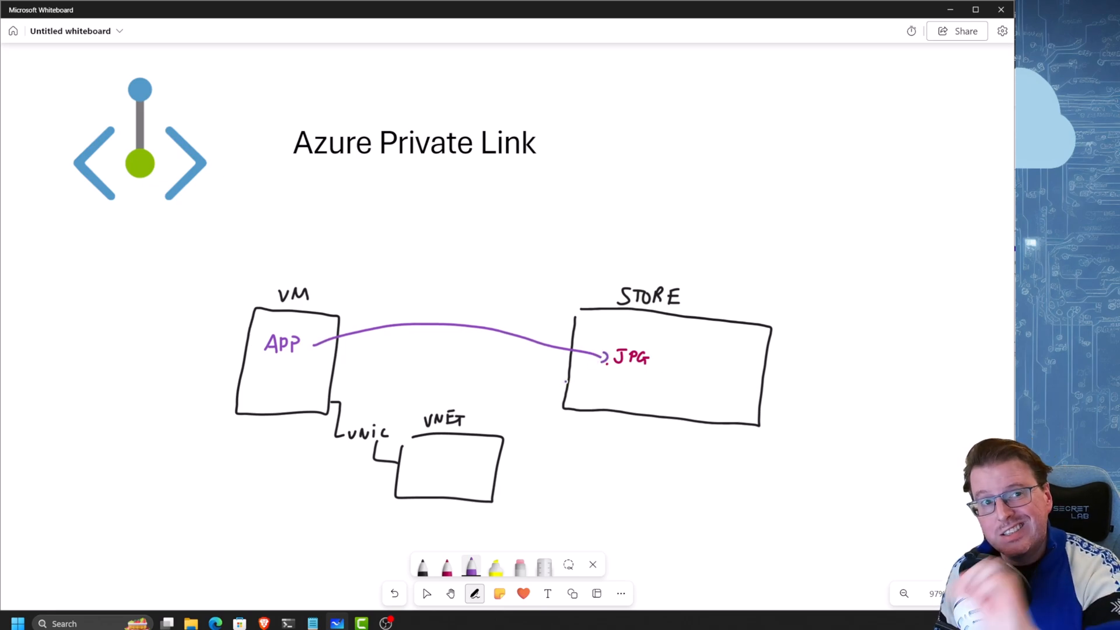
pyautogui.hotkey('ctrl', 'z')
# Draw a large blue cloud outline enclosing the VM, VNET and STORE boxes
pyautogui.click(447, 567)
pyautogui.click(446, 567)
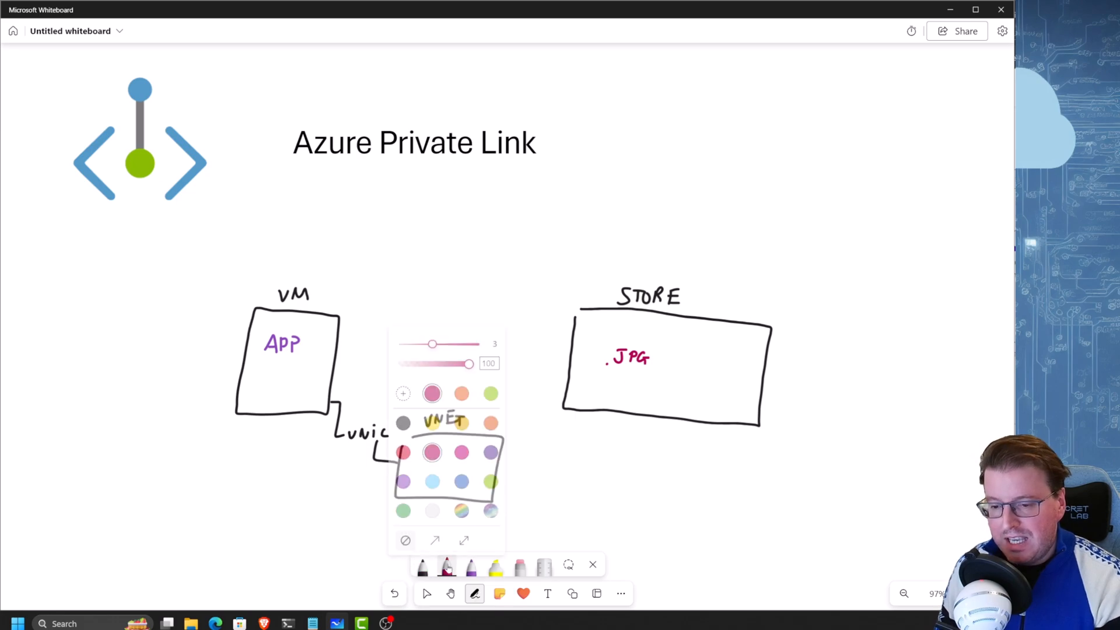
pyautogui.click(461, 477)
pyautogui.moveTo(335, 242)
pyautogui.mouseDown()
pyautogui.moveTo(319, 239)
pyautogui.moveTo(206, 348)
pyautogui.moveTo(368, 514)
pyautogui.moveTo(721, 491)
pyautogui.moveTo(822, 334)
pyautogui.moveTo(525, 239)
pyautogui.moveTo(355, 236)
pyautogui.mouseUp()
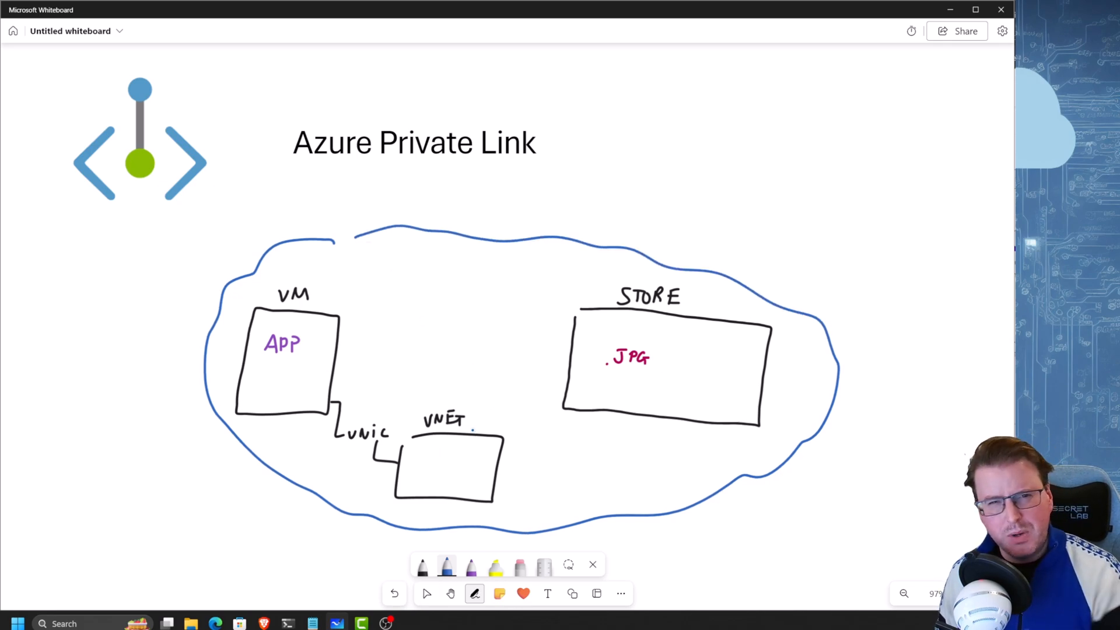
# Sketch a purple arc from APP to the edge of the STORE box inside the cloud and undo it
pyautogui.click(472, 566)
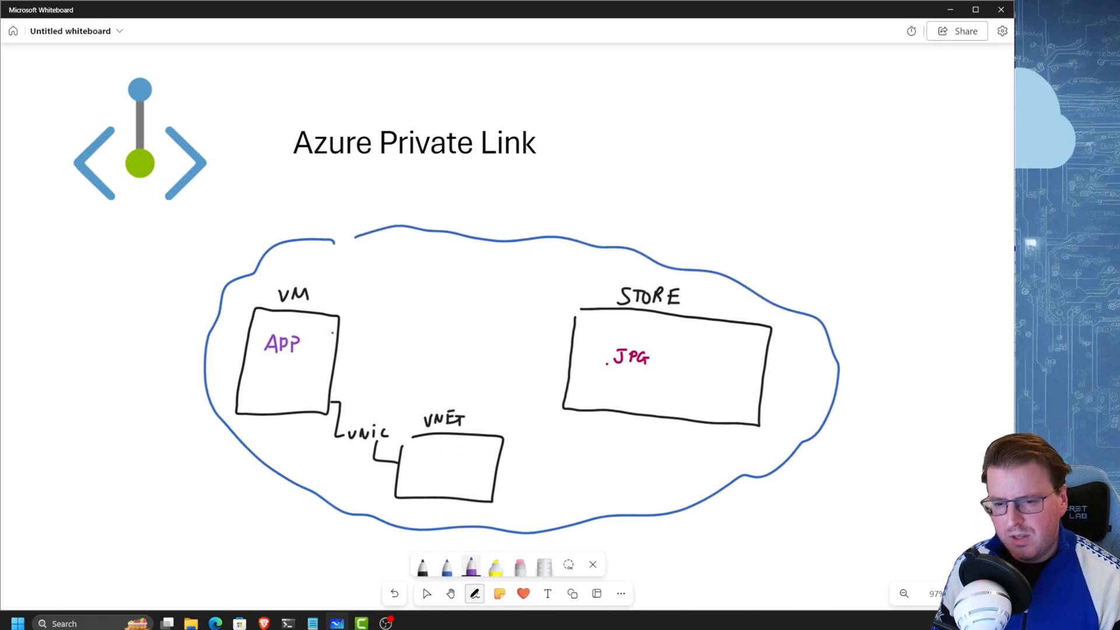
pyautogui.moveTo(309, 342)
pyautogui.mouseDown()
pyautogui.moveTo(415, 304)
pyautogui.moveTo(580, 340)
pyautogui.mouseUp()
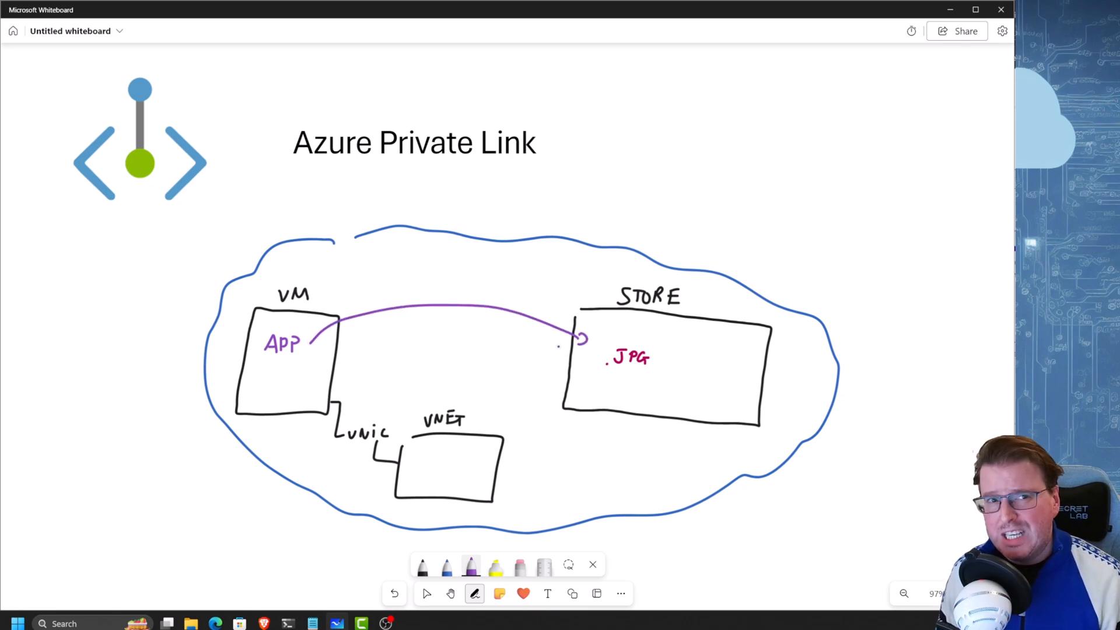
pyautogui.hotkey('ctrl', 'z')
pyautogui.hotkey('ctrl', 'z')
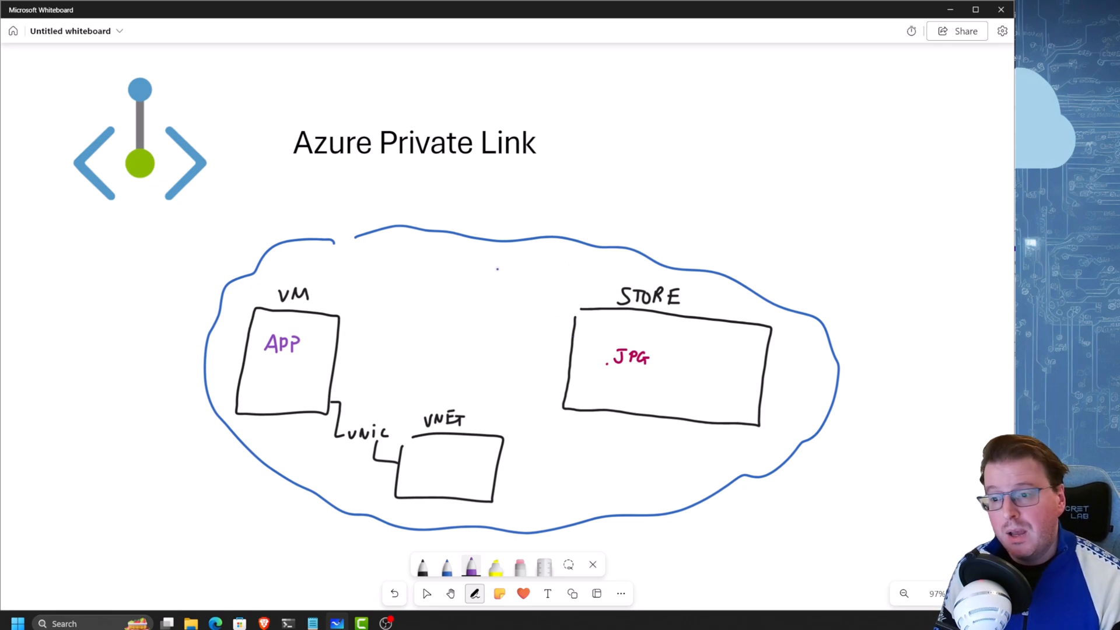
# Sketch a short purple arrow into the STORE box with an HTTPS label and undo both
pyautogui.moveTo(551, 349)
pyautogui.mouseDown()
pyautogui.moveTo(593, 349)
pyautogui.moveTo(586, 362)
pyautogui.mouseUp()
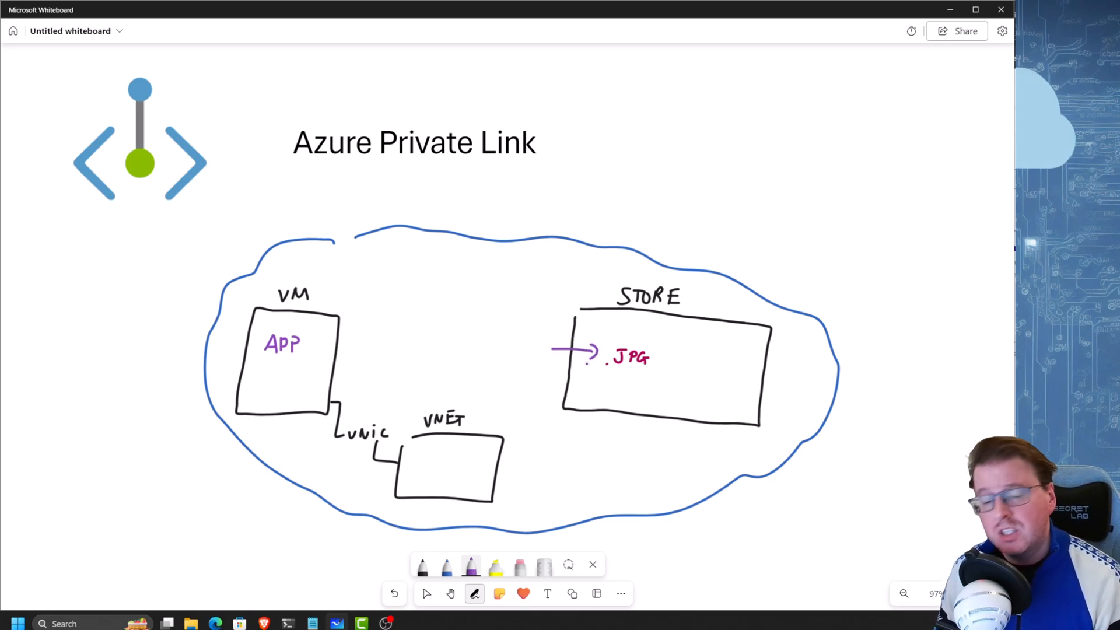
pyautogui.moveTo(493, 327)
pyautogui.mouseDown()
pyautogui.moveTo(490, 341)
pyautogui.moveTo(518, 327)
pyautogui.mouseUp()
pyautogui.moveTo(532, 318); pyautogui.dragTo(527, 328)
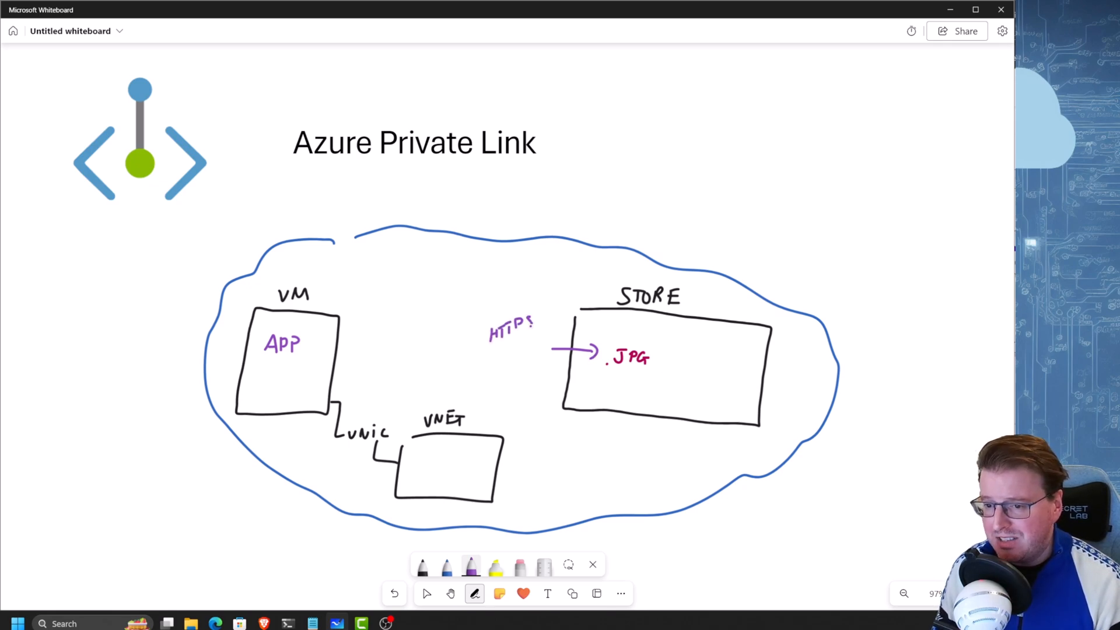
pyautogui.hotkey('ctrl', 'z')
pyautogui.hotkey('ctrl', 'z')
pyautogui.hotkey('ctrl', 'z')
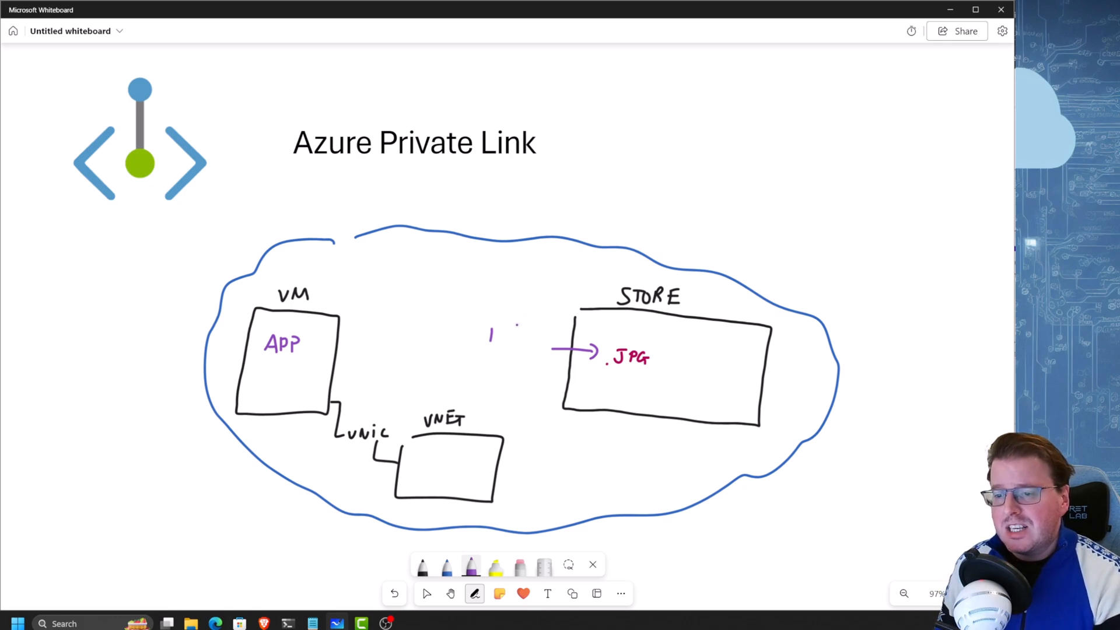
pyautogui.hotkey('ctrl', 'z')
pyautogui.hotkey('ctrl', 'z')
# Draw a purple arrow from APP up over the cloud outline and down to .JPG in the STORE box
pyautogui.moveTo(312, 326)
pyautogui.mouseDown()
pyautogui.moveTo(334, 207)
pyautogui.moveTo(618, 205)
pyautogui.moveTo(633, 286)
pyautogui.moveTo(620, 327)
pyautogui.moveTo(634, 325)
pyautogui.mouseUp()
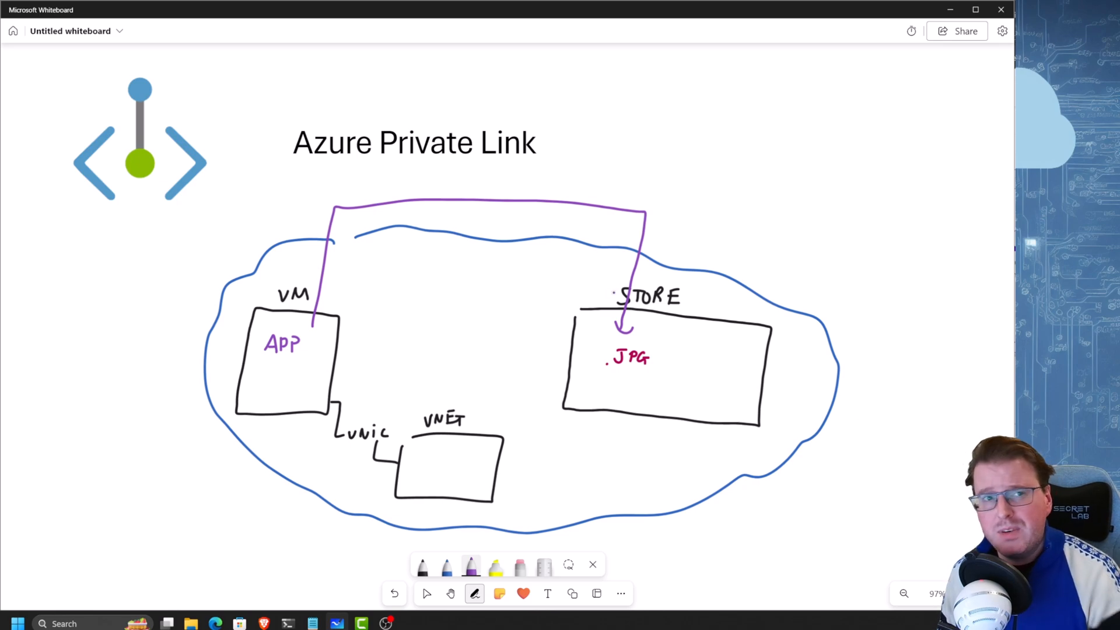
# Draw a small orange cloud outside the blue cloud, above the STORE box, and label it AWS
pyautogui.click(446, 566)
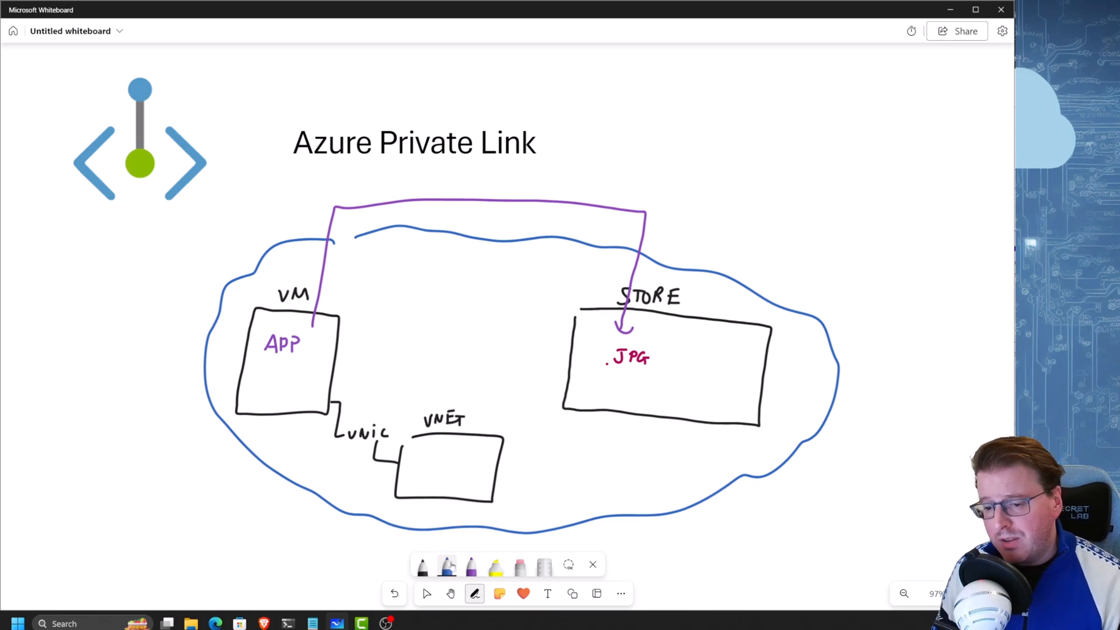
pyautogui.click(447, 566)
pyautogui.click(490, 419)
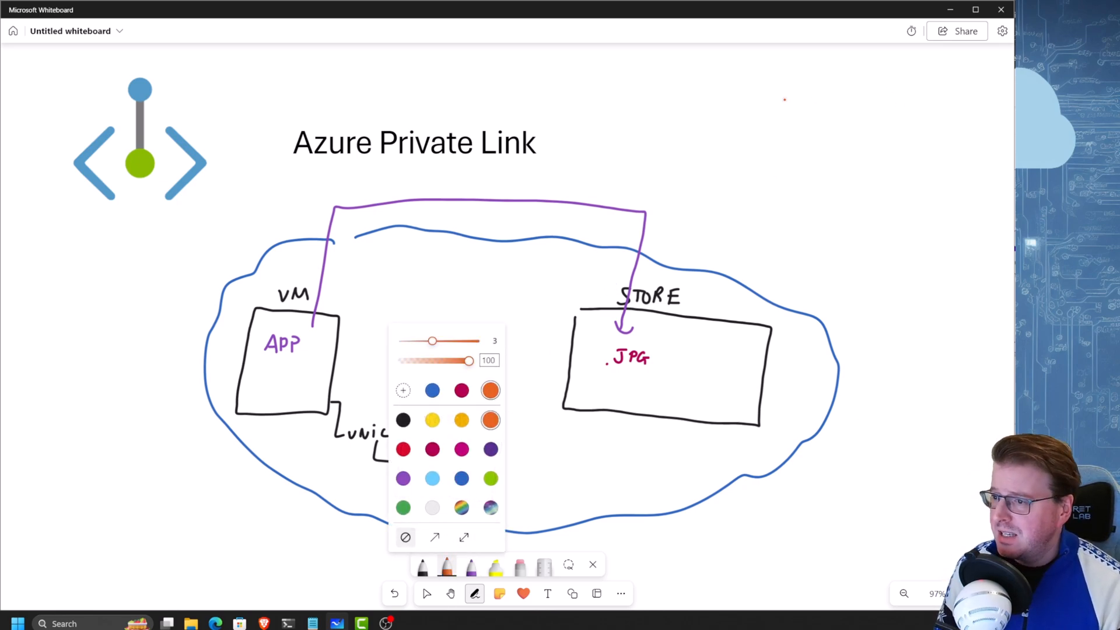
pyautogui.click(794, 95)
pyautogui.moveTo(796, 95)
pyautogui.mouseDown()
pyautogui.moveTo(729, 153)
pyautogui.moveTo(770, 228)
pyautogui.moveTo(870, 199)
pyautogui.moveTo(843, 99)
pyautogui.moveTo(798, 91)
pyautogui.moveTo(828, 86)
pyautogui.mouseUp()
pyautogui.moveTo(814, 78)
pyautogui.mouseDown()
pyautogui.moveTo(840, 82)
pyautogui.moveTo(852, 69)
pyautogui.mouseUp()
pyautogui.moveTo(860, 68); pyautogui.dragTo(852, 83)
# Write APP in black inside the AWS cloud and draw an arrow from it to .JPG
pyautogui.click(423, 565)
pyautogui.moveTo(774, 159); pyautogui.dragTo(792, 153)
pyautogui.moveTo(795, 160)
pyautogui.mouseDown()
pyautogui.moveTo(818, 147)
pyautogui.moveTo(775, 272)
pyautogui.moveTo(660, 359)
pyautogui.mouseUp()
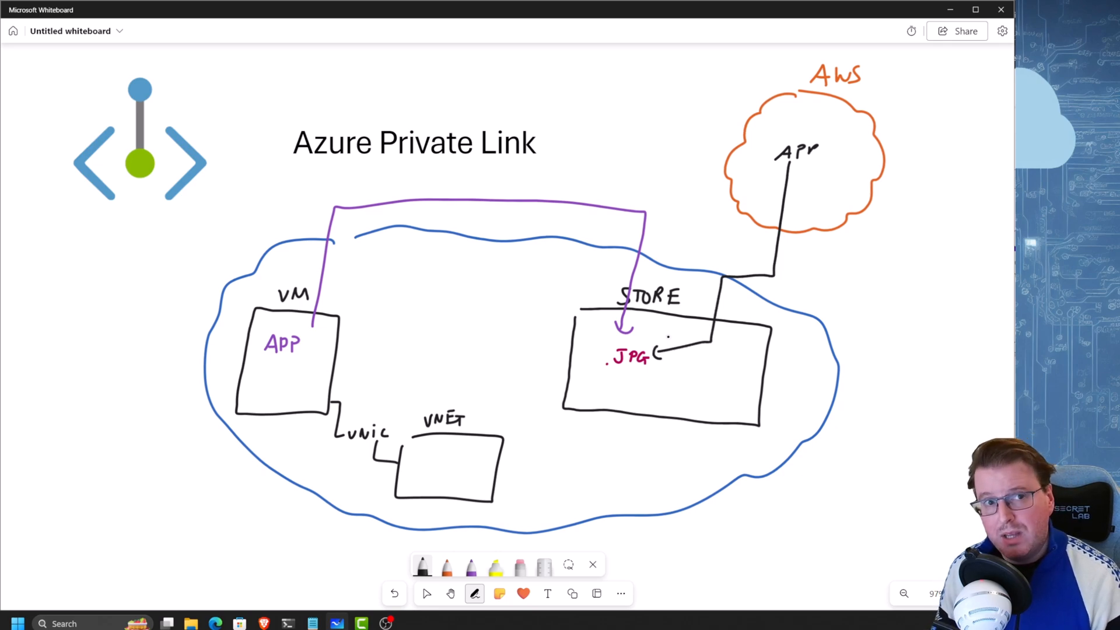
# Label the black arrow between the AWS cloud and the STORE box HTTPS
pyautogui.moveTo(714, 238); pyautogui.dragTo(714, 252)
pyautogui.moveTo(724, 238); pyautogui.dragTo(724, 244)
pyautogui.moveTo(729, 236)
pyautogui.mouseDown()
pyautogui.moveTo(729, 251)
pyautogui.moveTo(734, 234)
pyautogui.mouseUp()
pyautogui.moveTo(735, 235)
pyautogui.mouseDown()
pyautogui.moveTo(735, 249)
pyautogui.moveTo(742, 241)
pyautogui.mouseUp()
pyautogui.moveTo(755, 233); pyautogui.dragTo(749, 244)
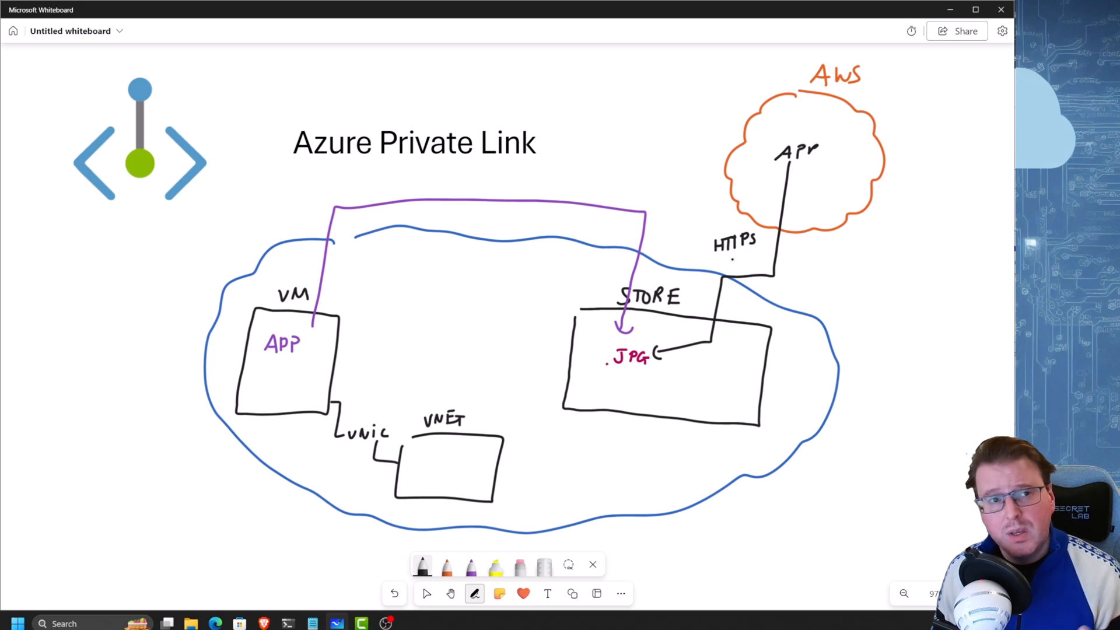
# Erase the AWS cloud with its APP, arrow and HTTPS label, plus the purple arrow from the VM
pyautogui.click(519, 565)
pyautogui.moveTo(677, 353); pyautogui.dragTo(656, 353)
pyautogui.moveTo(717, 284)
pyautogui.mouseDown()
pyautogui.moveTo(785, 233)
pyautogui.moveTo(813, 142)
pyautogui.moveTo(798, 88)
pyautogui.mouseUp()
pyautogui.click(534, 203)
pyautogui.moveTo(619, 324)
pyautogui.mouseDown()
pyautogui.moveTo(607, 323)
pyautogui.moveTo(624, 327)
pyautogui.mouseUp()
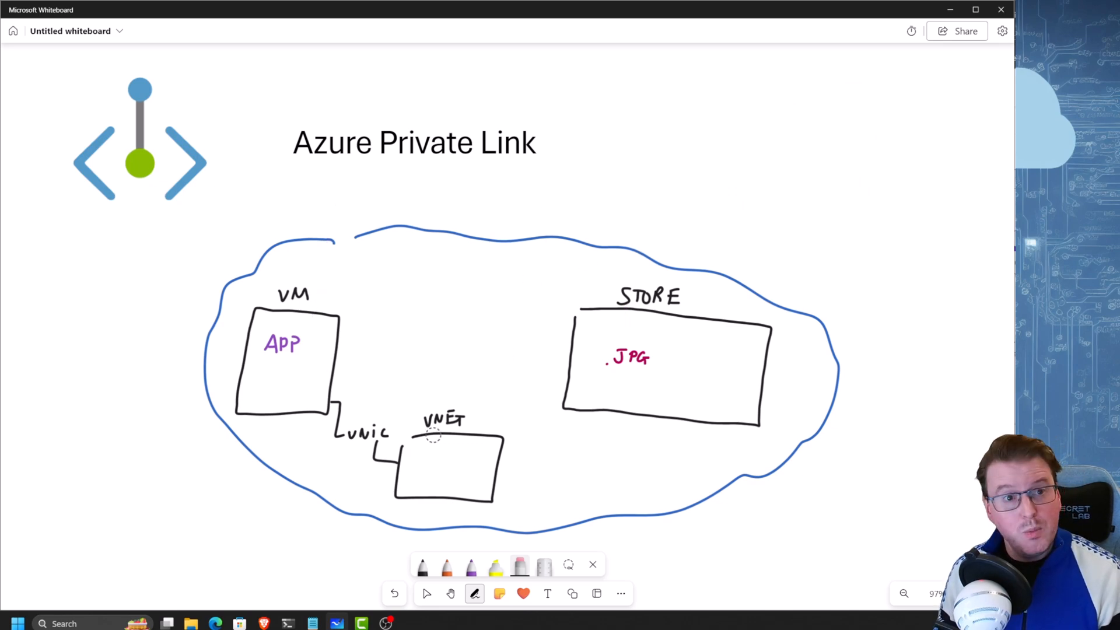
# Add the text Service Endpoint above the blue cloud, beside the Azure Private Link title
pyautogui.click(428, 568)
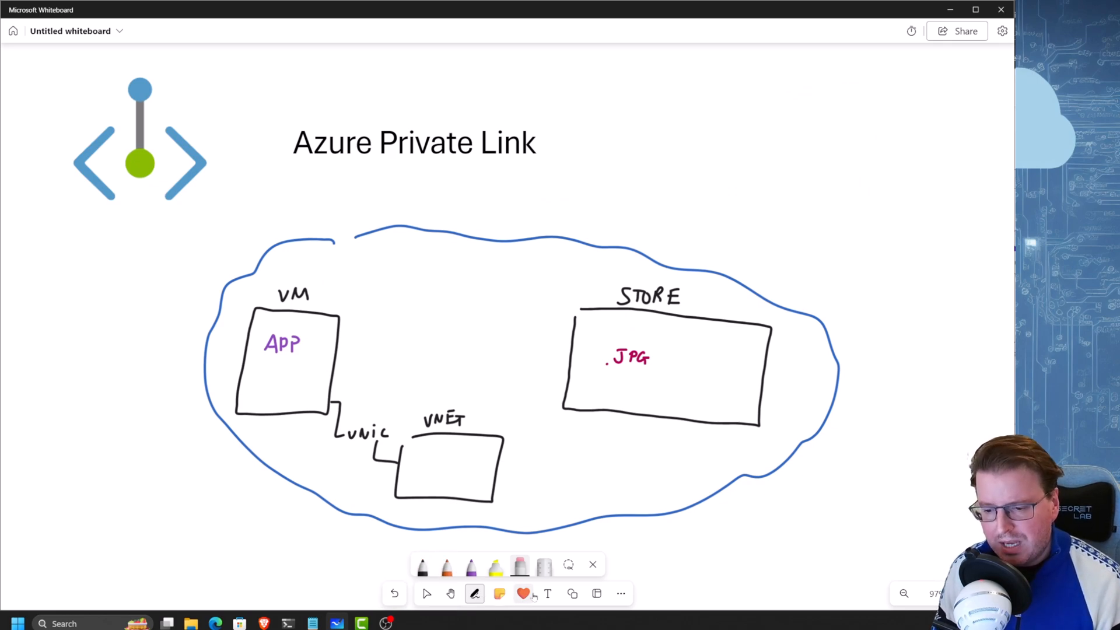
pyautogui.click(548, 593)
pyautogui.click(627, 175)
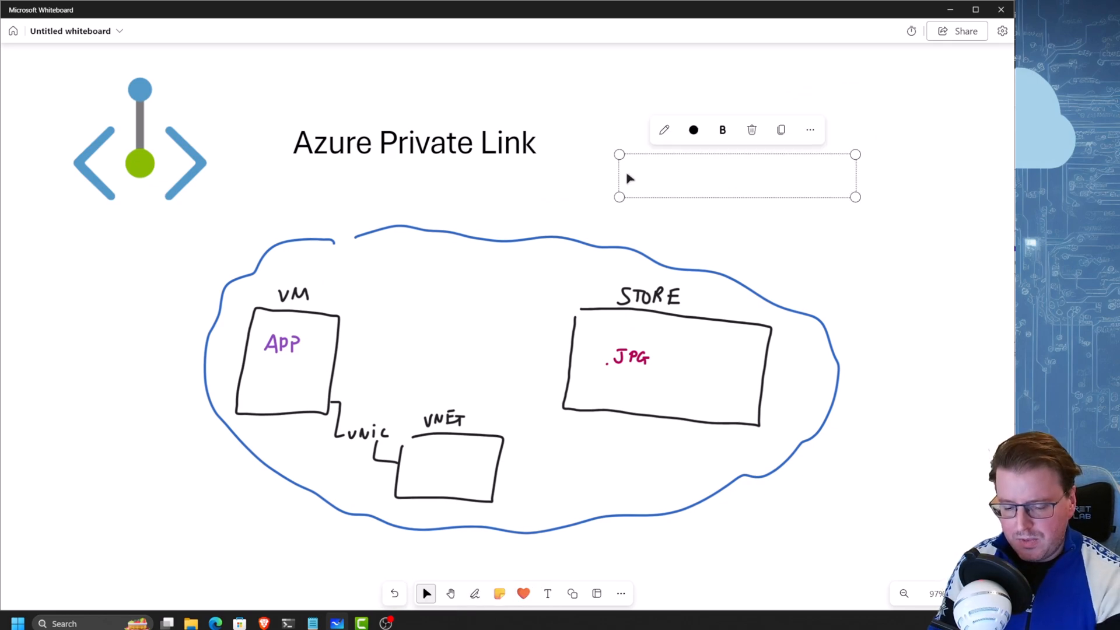
pyautogui.write('Service Endpoint')
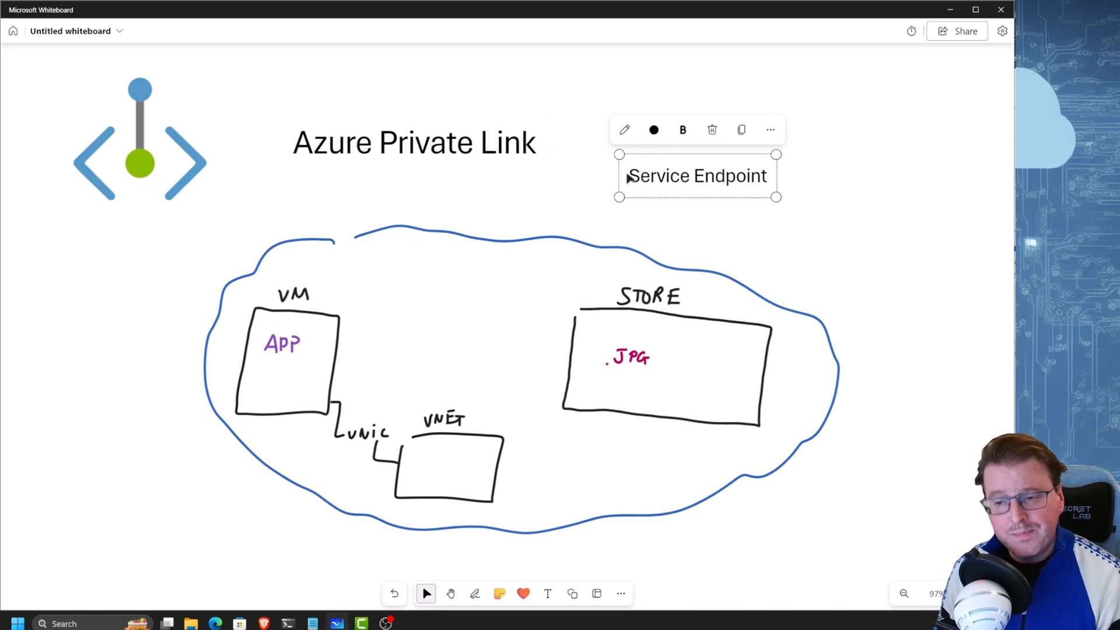
pyautogui.click(580, 200)
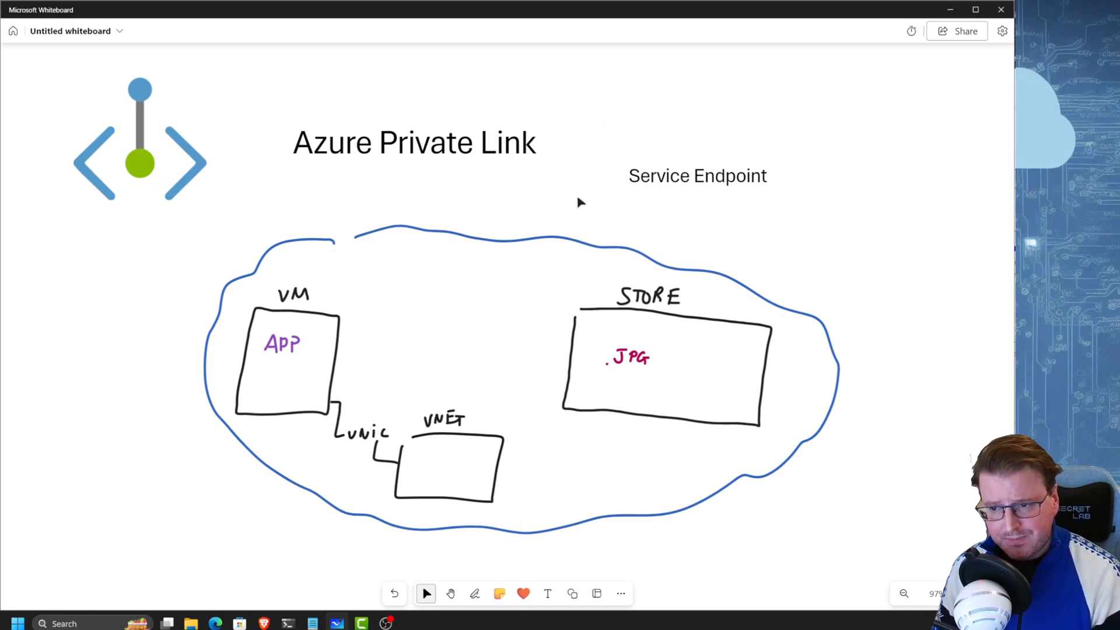
# With a rainbow-coloured pen, draw an arrow pointing down at the VNET box and write SE inside the box
pyautogui.click(476, 594)
pyautogui.click(471, 564)
pyautogui.click(486, 391)
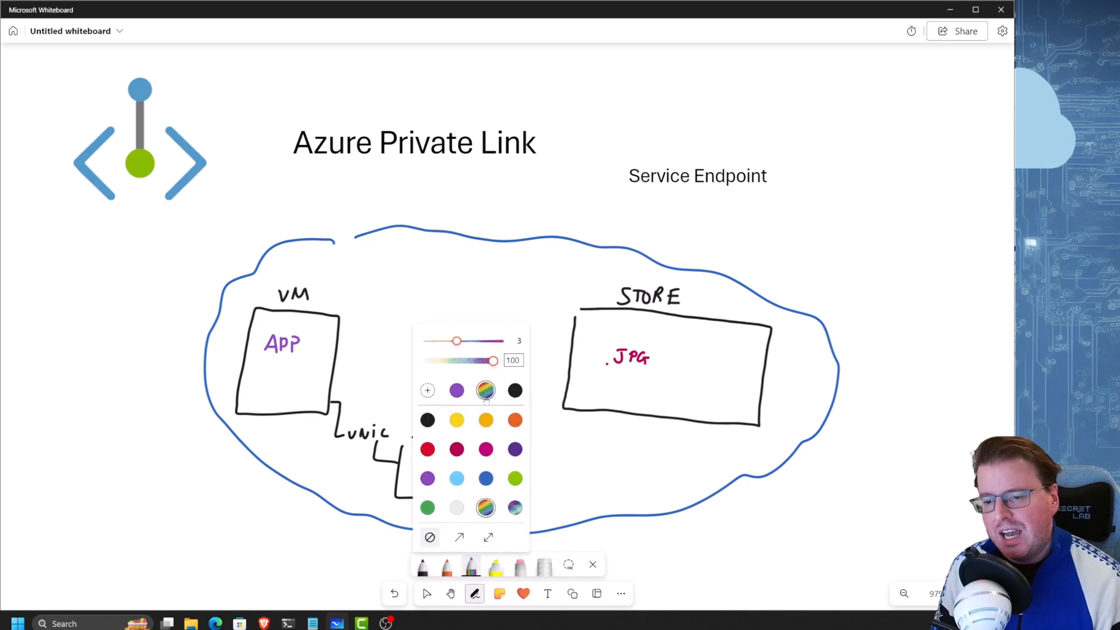
pyautogui.click(474, 594)
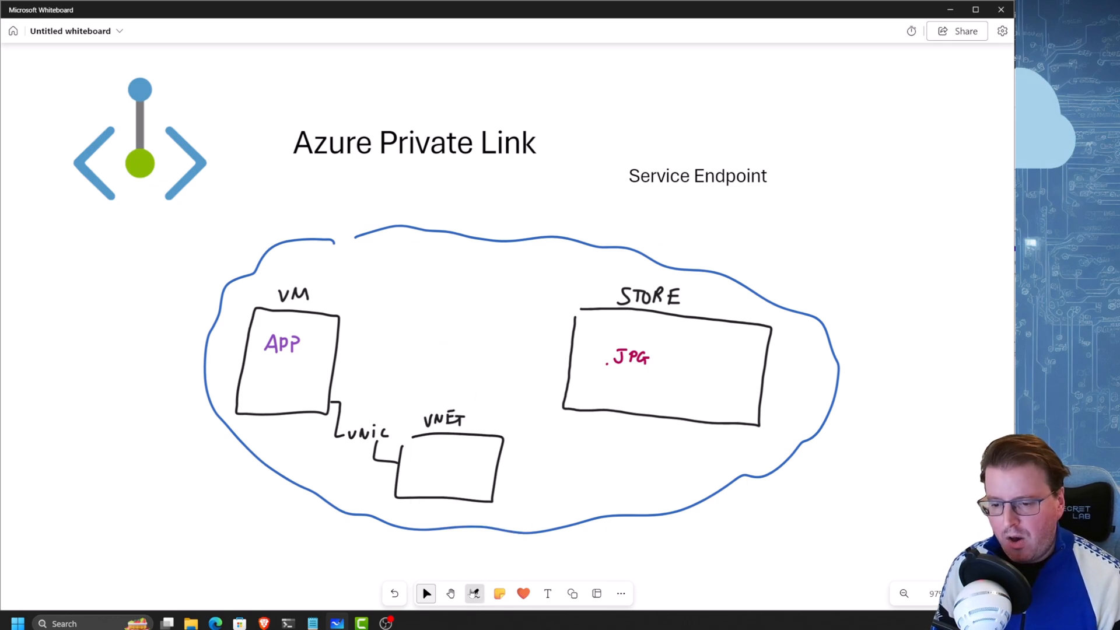
pyautogui.click(474, 594)
pyautogui.moveTo(488, 400); pyautogui.dragTo(489, 421)
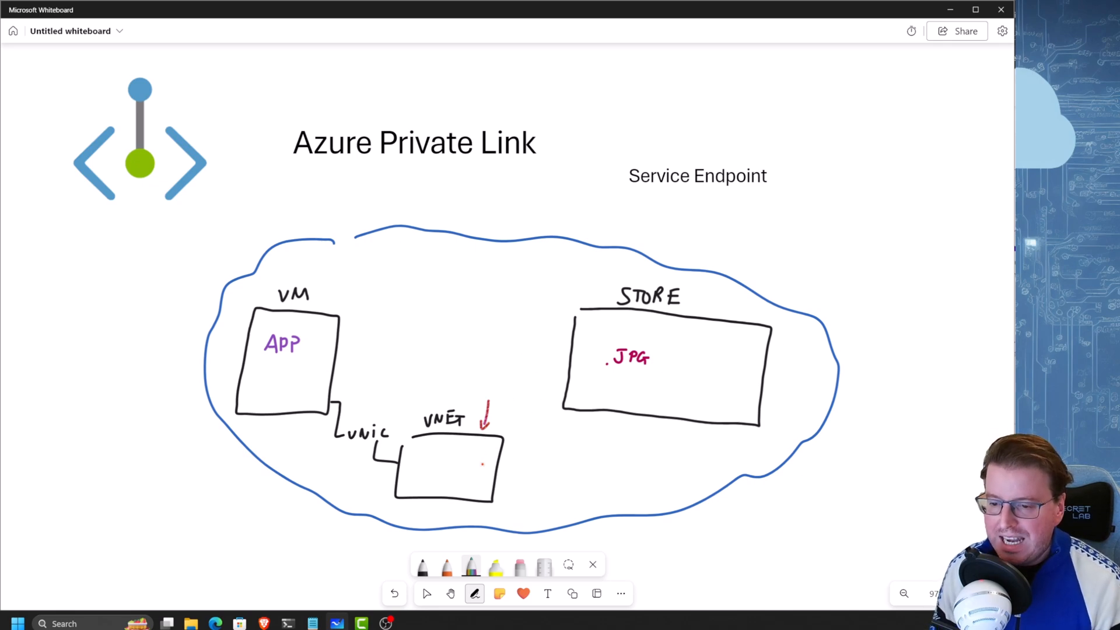
pyautogui.moveTo(466, 455); pyautogui.dragTo(457, 466)
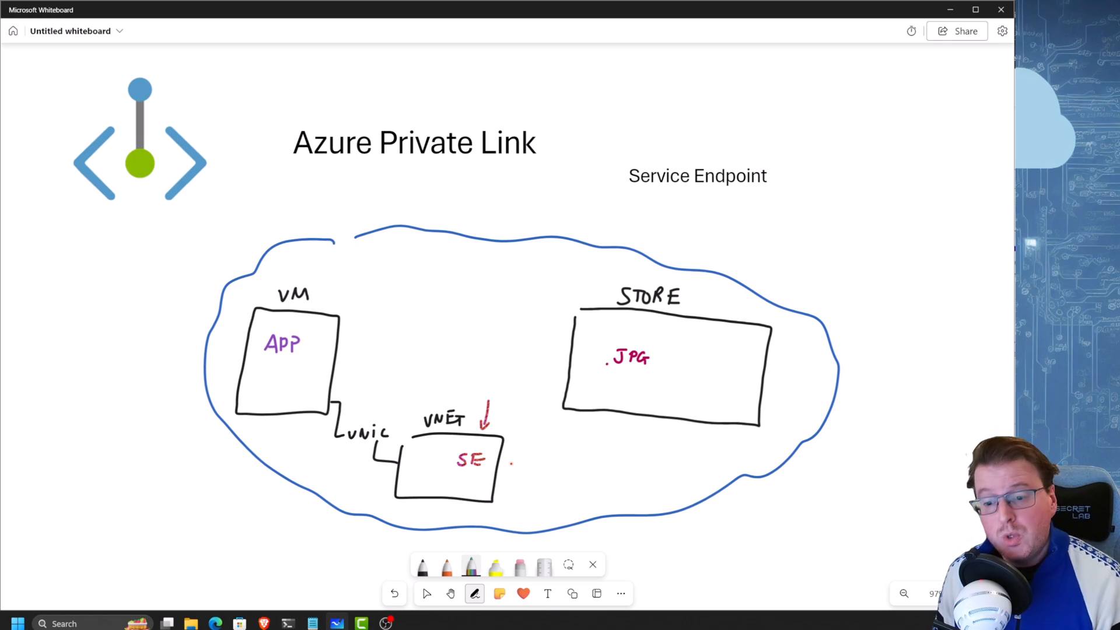
# With a blue pen, draw a path from APP through the vNIC and VNET to the STORE box and write HTTPS above it
pyautogui.click(422, 566)
pyautogui.click(422, 565)
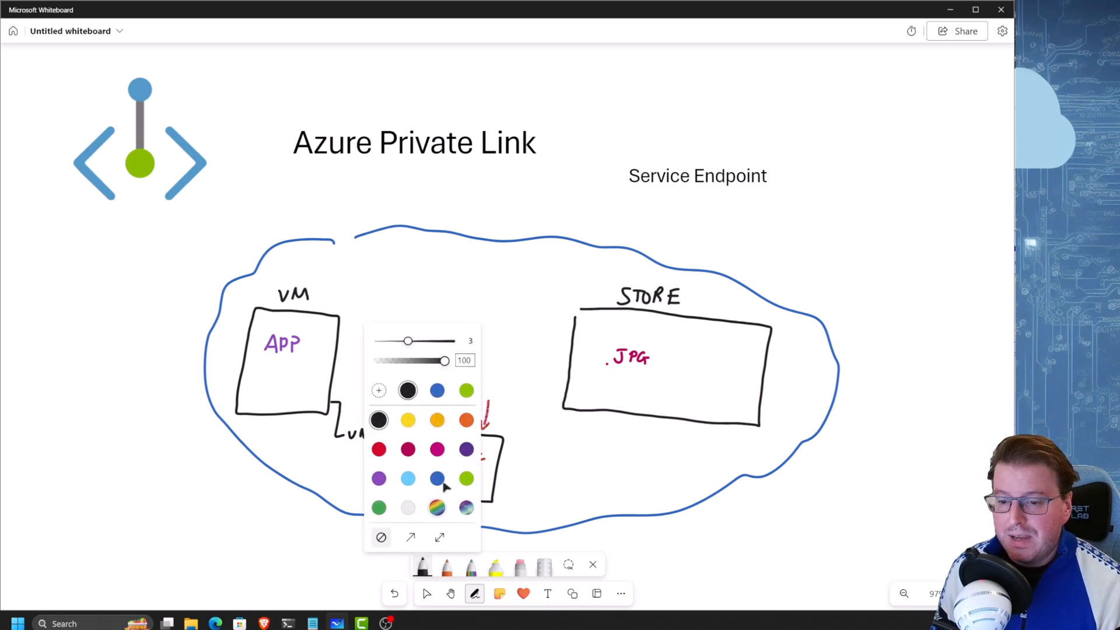
pyautogui.click(437, 478)
pyautogui.moveTo(292, 367)
pyautogui.mouseDown()
pyautogui.moveTo(289, 377)
pyautogui.moveTo(367, 402)
pyautogui.moveTo(385, 458)
pyautogui.moveTo(465, 481)
pyautogui.moveTo(553, 441)
pyautogui.moveTo(577, 407)
pyautogui.mouseUp()
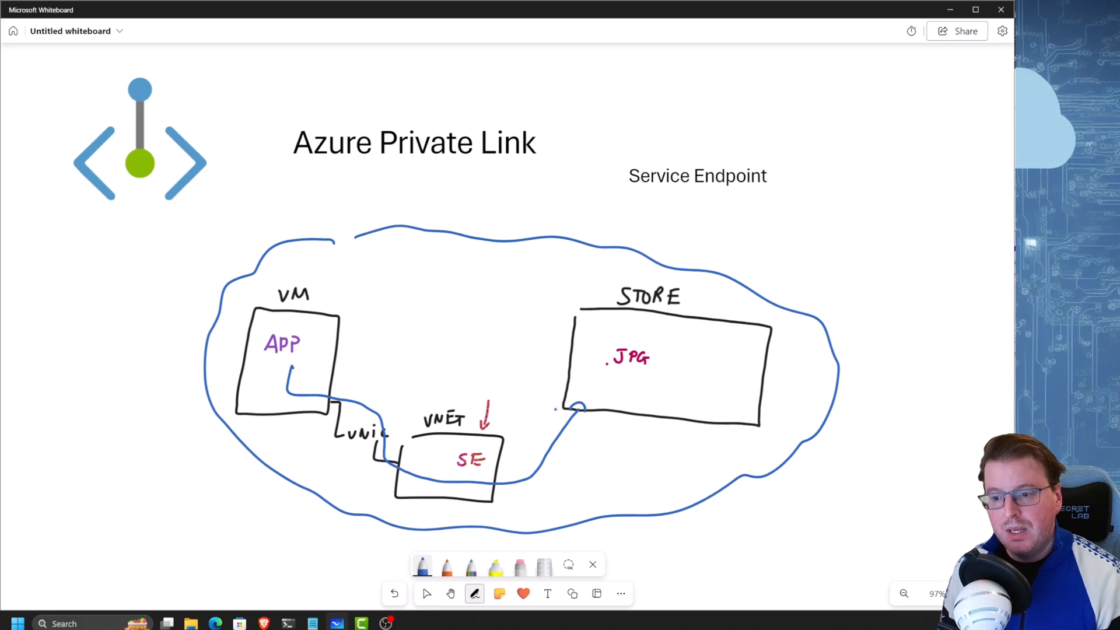
pyautogui.moveTo(510, 354)
pyautogui.mouseDown()
pyautogui.moveTo(510, 369)
pyautogui.moveTo(543, 344)
pyautogui.moveTo(542, 354)
pyautogui.mouseUp()
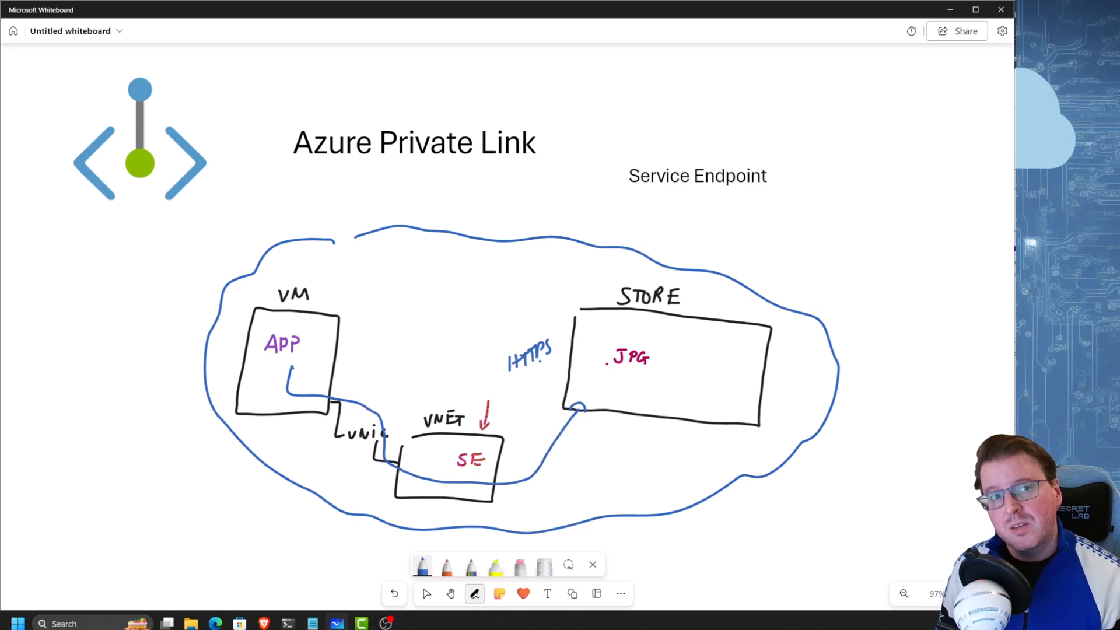
# Undo the HTTPS label and erase the blue path along with the red arrow above the VNET box
pyautogui.hotkey('ctrl', 'z')
pyautogui.hotkey('ctrl', 'z')
pyautogui.hotkey('ctrl', 'z')
pyautogui.hotkey('ctrl', 'z')
pyautogui.hotkey('ctrl', 'z')
pyautogui.hotkey('ctrl', 'z')
pyautogui.hotkey('ctrl', 'z')
pyautogui.hotkey('ctrl', 'z')
pyautogui.hotkey('ctrl', 'z')
pyautogui.hotkey('ctrl', 'z')
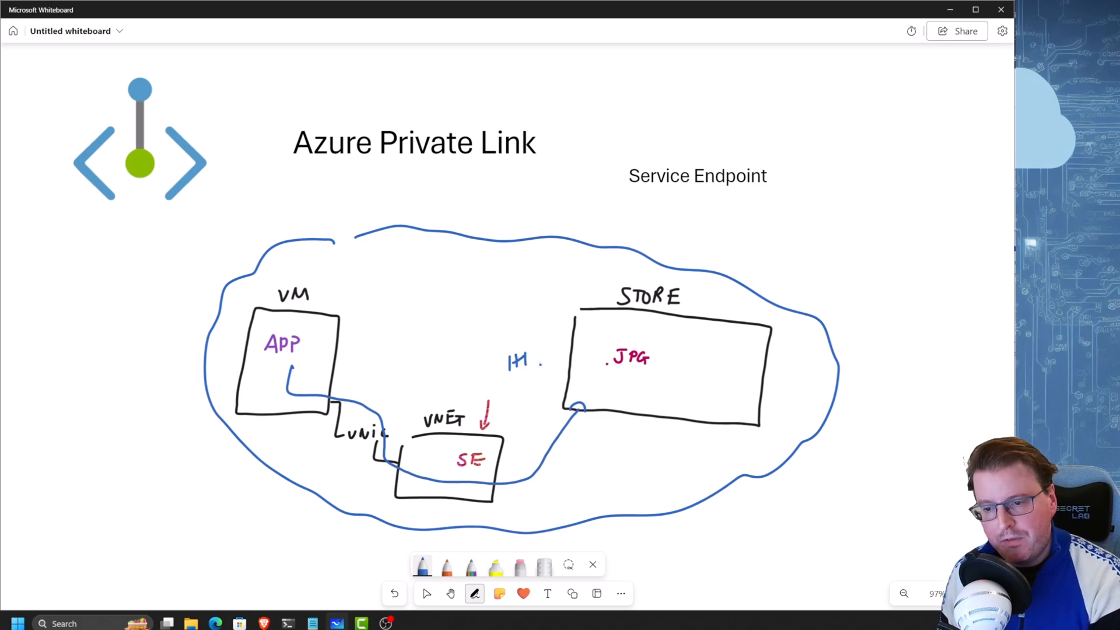
pyautogui.hotkey('ctrl', 'z')
pyautogui.click(519, 565)
pyautogui.moveTo(488, 388); pyautogui.dragTo(495, 410)
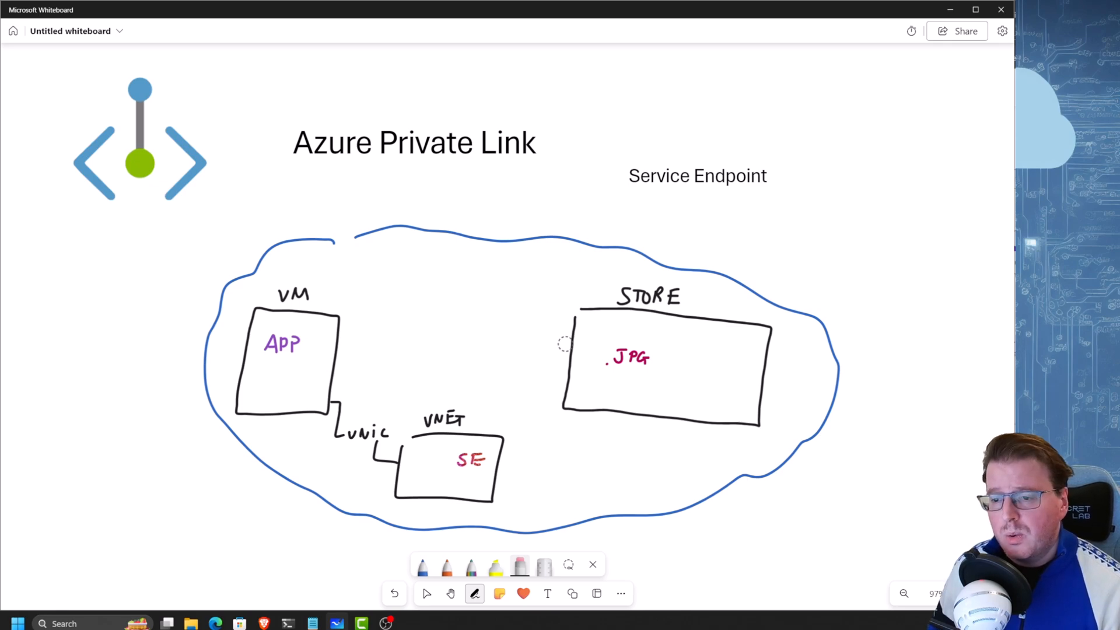
# Shrink the Azure Private Link title and icon, placing the title under .JPG in STORE and the icon between VNET and STORE
pyautogui.rightClick(228, 155)
pyautogui.doubleClick(373, 144)
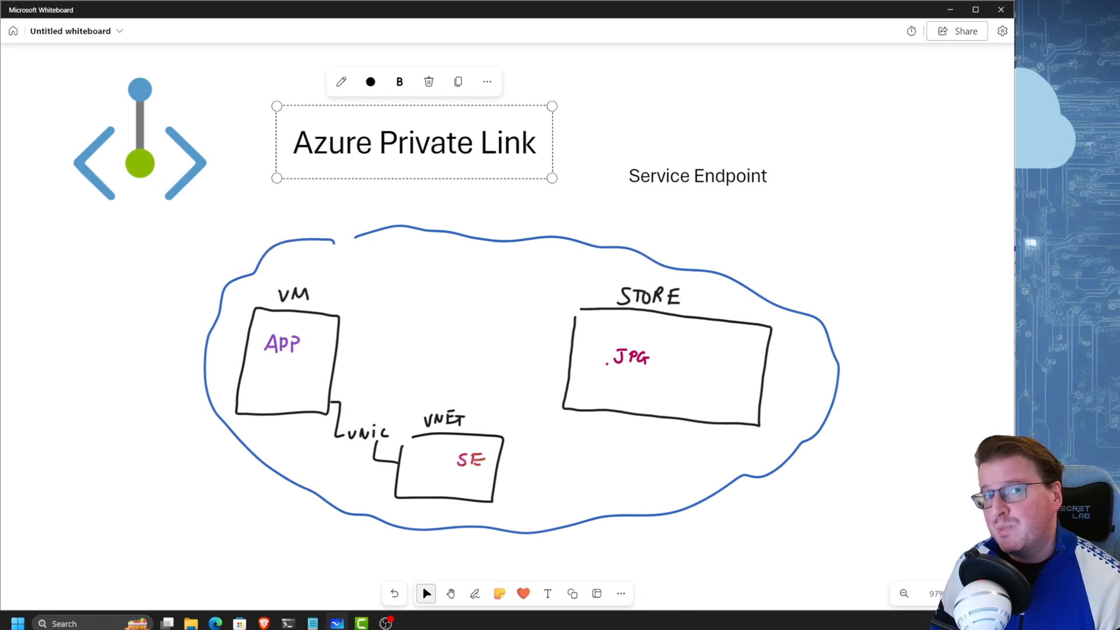
pyautogui.moveTo(277, 178); pyautogui.dragTo(378, 151)
pyautogui.moveTo(448, 111); pyautogui.dragTo(630, 396)
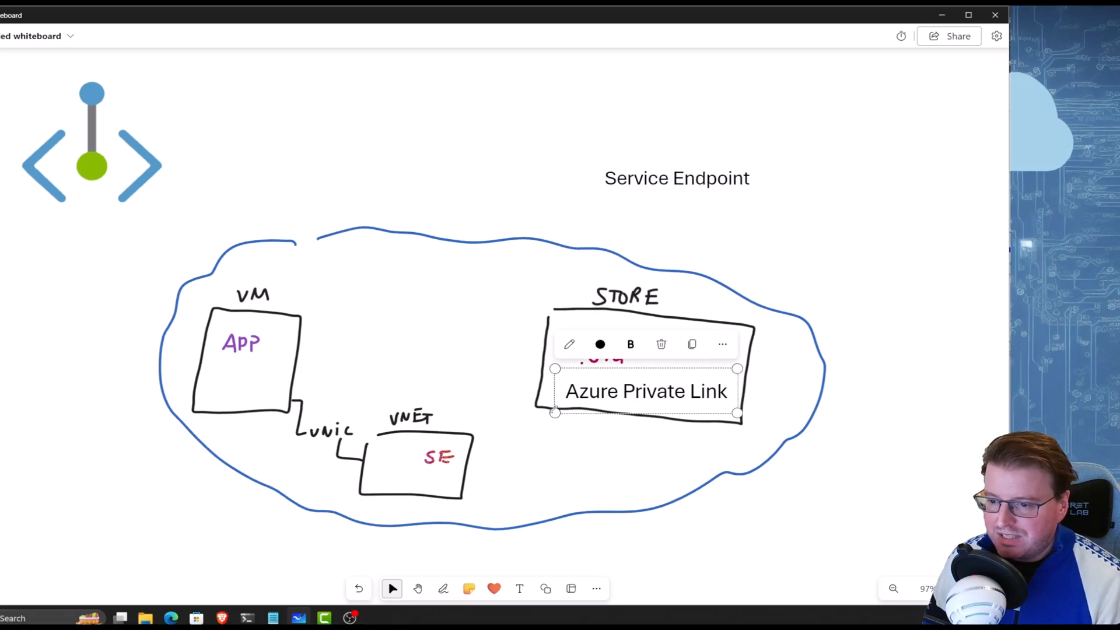
pyautogui.moveTo(554, 412); pyautogui.dragTo(596, 401)
pyautogui.moveTo(639, 385); pyautogui.dragTo(624, 387)
pyautogui.moveTo(113, 173); pyautogui.dragTo(604, 474)
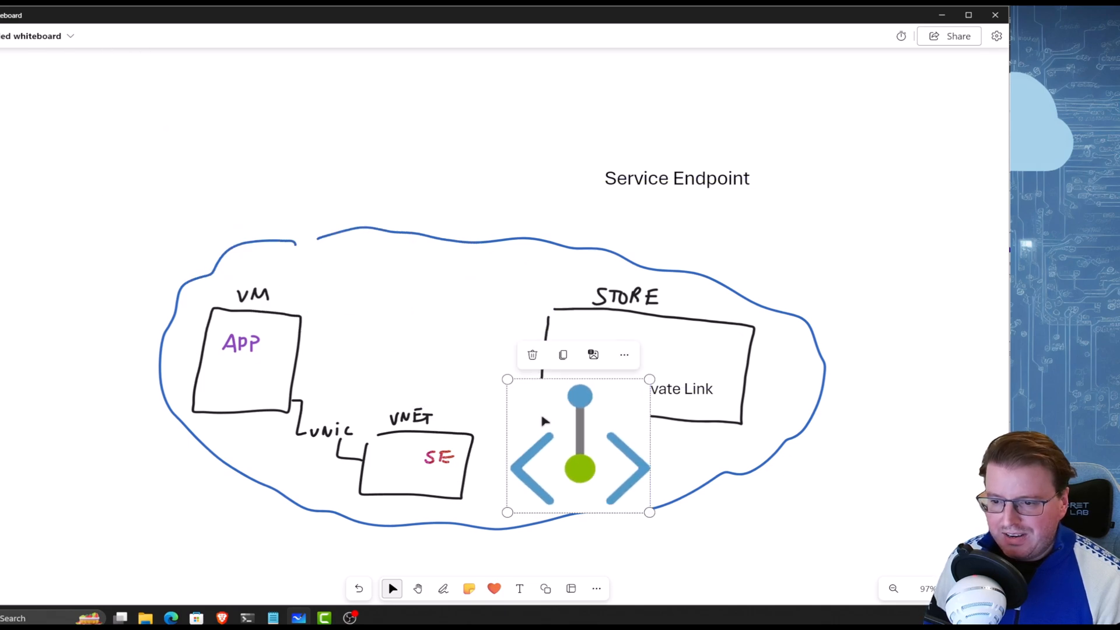
pyautogui.moveTo(508, 378); pyautogui.dragTo(537, 458)
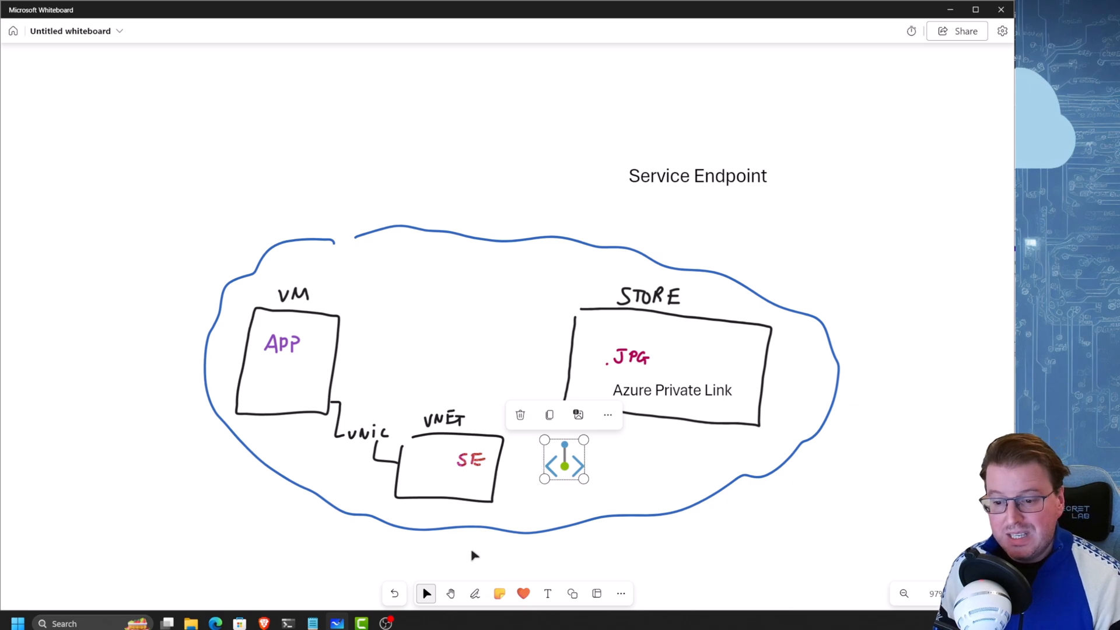
# With a blue pen, connect STORE to the Private Link icon through a vNIC label and extend the line toward the VNET box
pyautogui.click(475, 593)
pyautogui.click(447, 566)
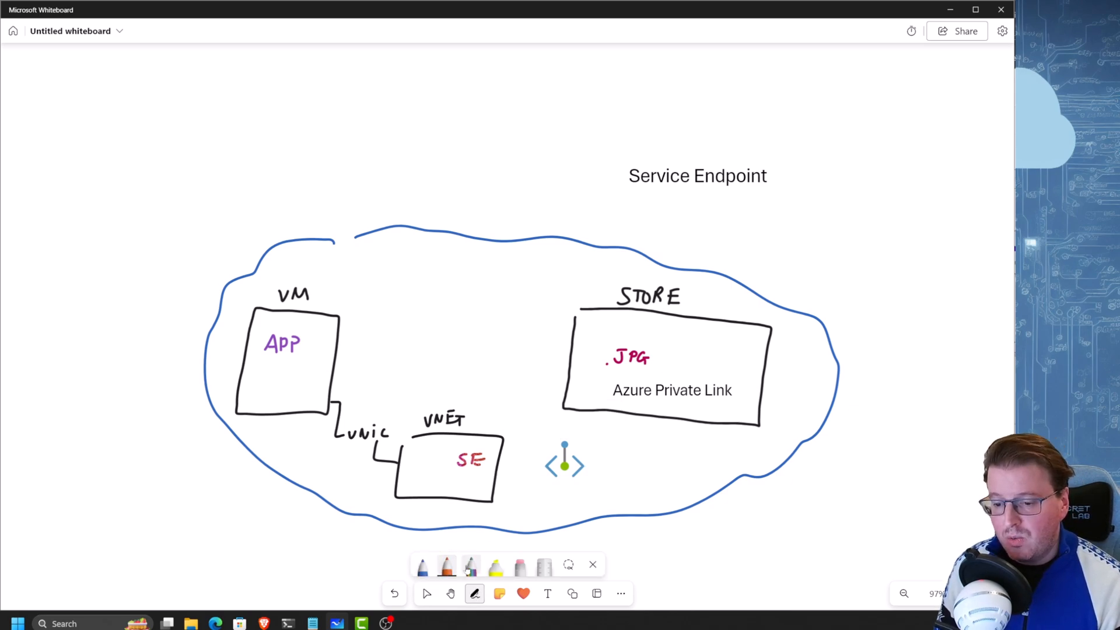
pyautogui.click(446, 565)
pyautogui.click(461, 478)
pyautogui.moveTo(645, 424)
pyautogui.mouseDown()
pyautogui.moveTo(637, 446)
pyautogui.moveTo(611, 453)
pyautogui.moveTo(621, 460)
pyautogui.moveTo(622, 448)
pyautogui.mouseUp()
pyautogui.moveTo(626, 449); pyautogui.dragTo(634, 460)
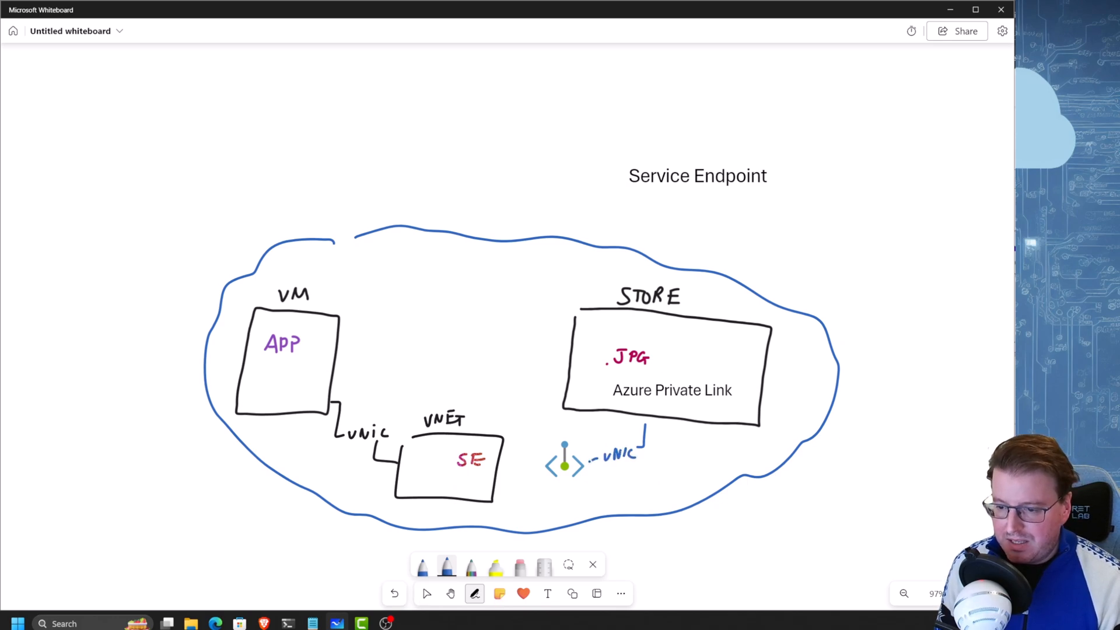
pyautogui.moveTo(543, 466); pyautogui.dragTo(511, 480)
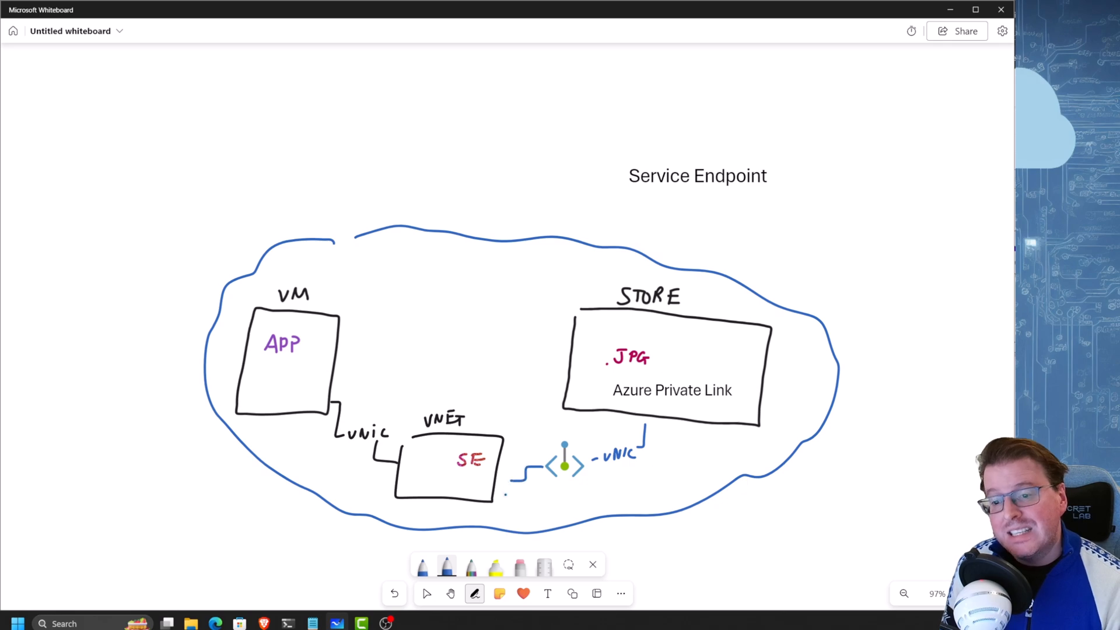
# With a red pen, write IP below the STORE's vNIC label and above the VM's vNIC label
pyautogui.click(447, 565)
pyautogui.click(447, 565)
pyautogui.click(447, 565)
pyautogui.click(408, 448)
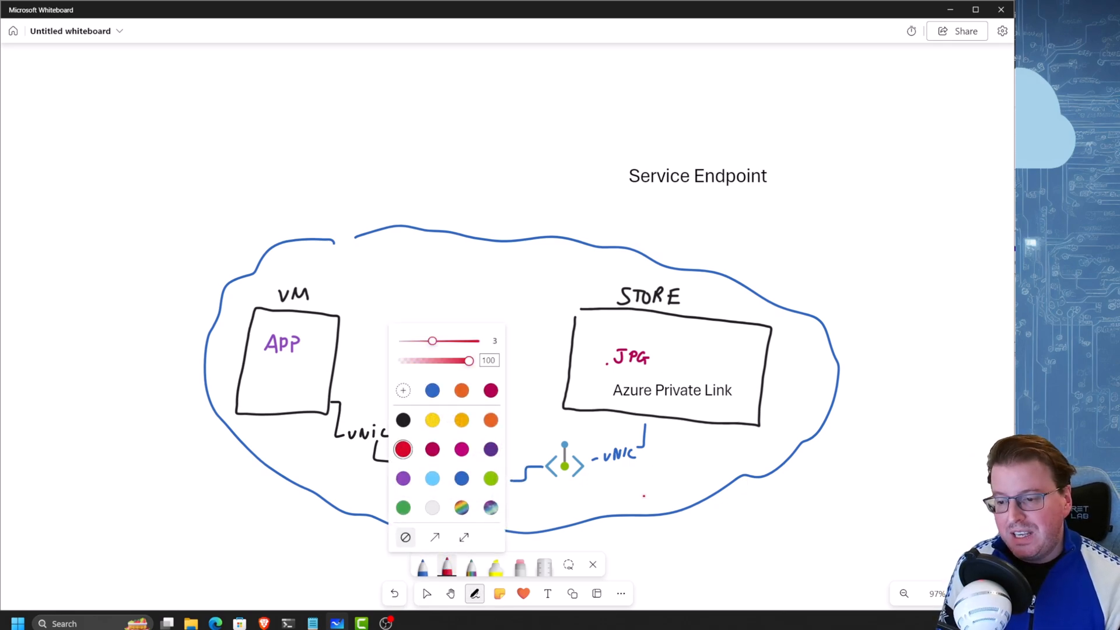
pyautogui.moveTo(608, 470)
pyautogui.mouseDown()
pyautogui.moveTo(609, 482)
pyautogui.moveTo(627, 472)
pyautogui.mouseUp()
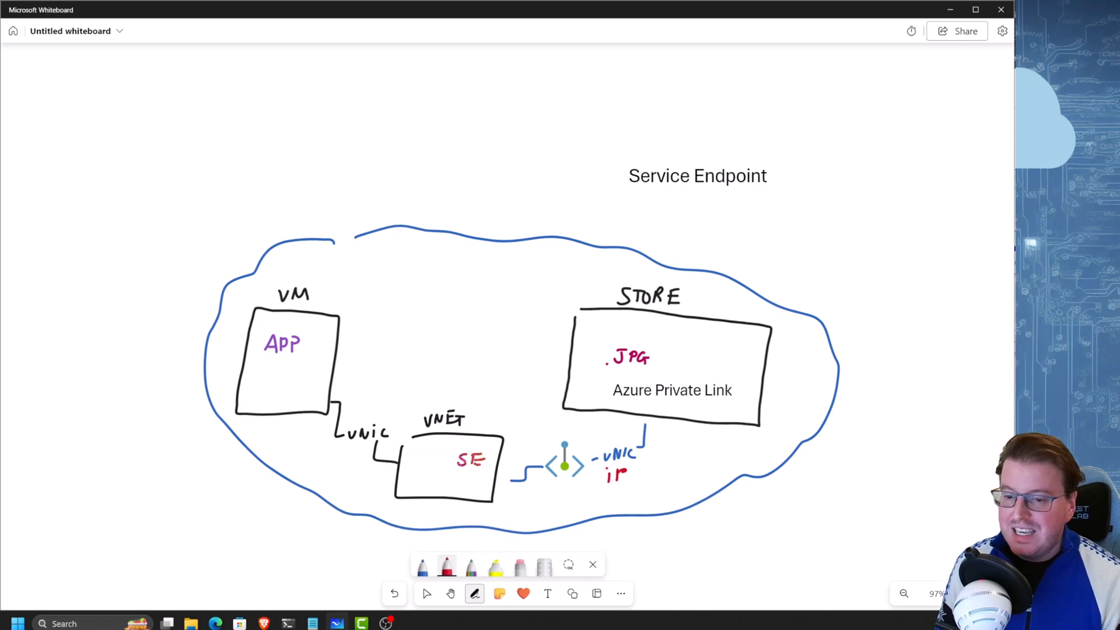
pyautogui.moveTo(353, 409)
pyautogui.mouseDown()
pyautogui.moveTo(353, 419)
pyautogui.moveTo(364, 410)
pyautogui.mouseUp()
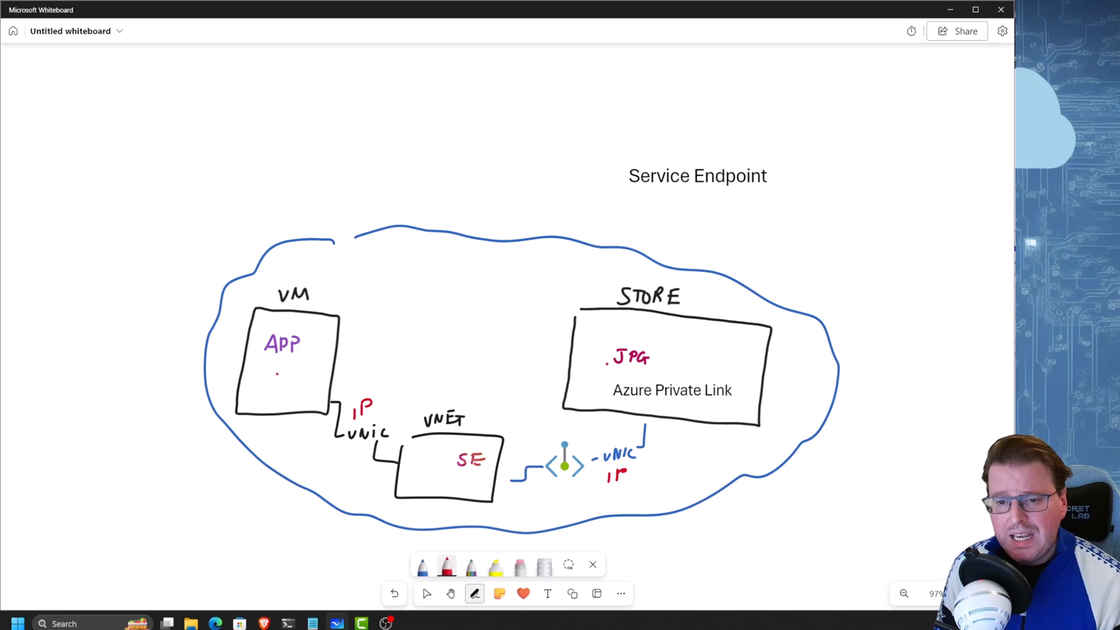
# Draw a red stick figure labelled IP under APP, with an arrow through the VNET and Private Link icon into the STORE box
pyautogui.moveTo(274, 365)
pyautogui.mouseDown()
pyautogui.moveTo(284, 401)
pyautogui.moveTo(285, 385)
pyautogui.moveTo(533, 330)
pyautogui.moveTo(588, 356)
pyautogui.mouseUp()
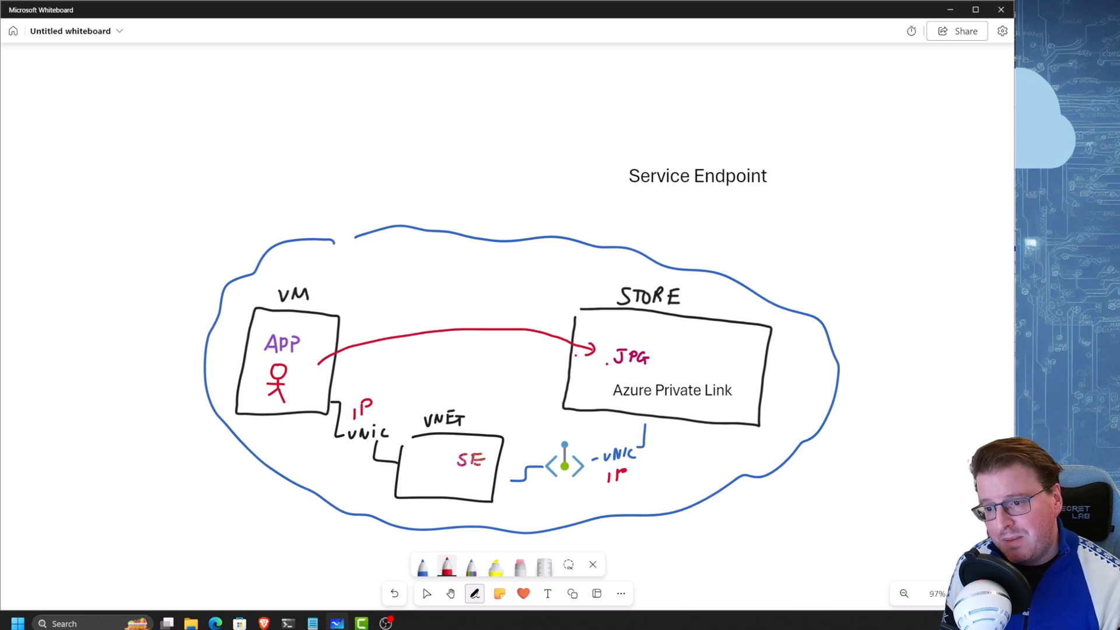
pyautogui.hotkey('ctrl', 'z')
pyautogui.hotkey('ctrl', 'z')
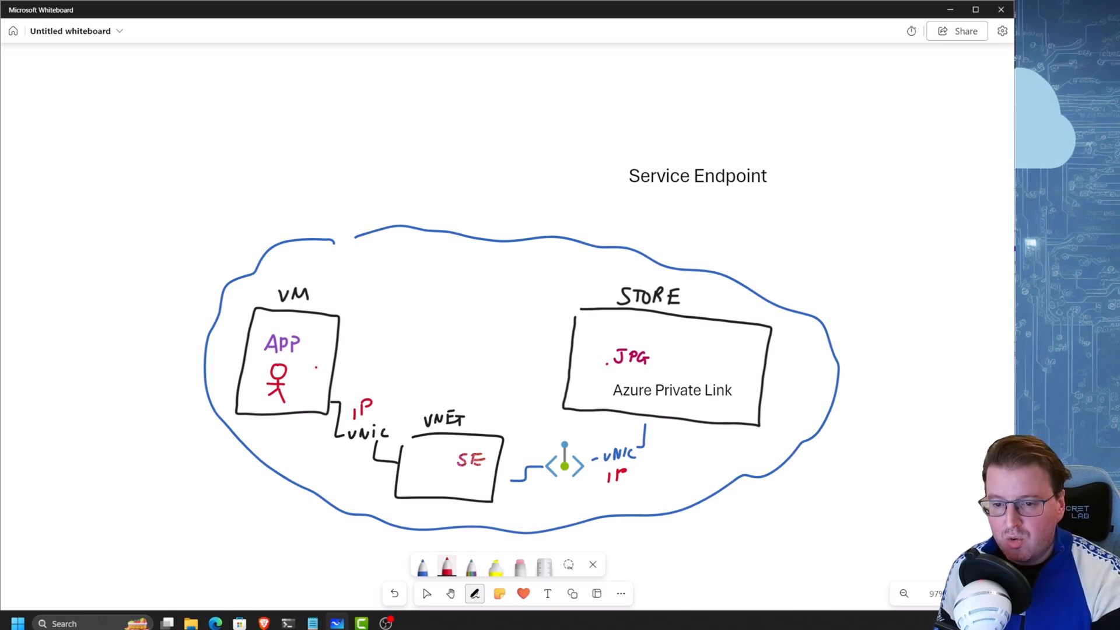
pyautogui.moveTo(313, 382)
pyautogui.mouseDown()
pyautogui.moveTo(424, 466)
pyautogui.moveTo(541, 473)
pyautogui.moveTo(604, 386)
pyautogui.mouseUp()
pyautogui.moveTo(596, 390); pyautogui.dragTo(606, 395)
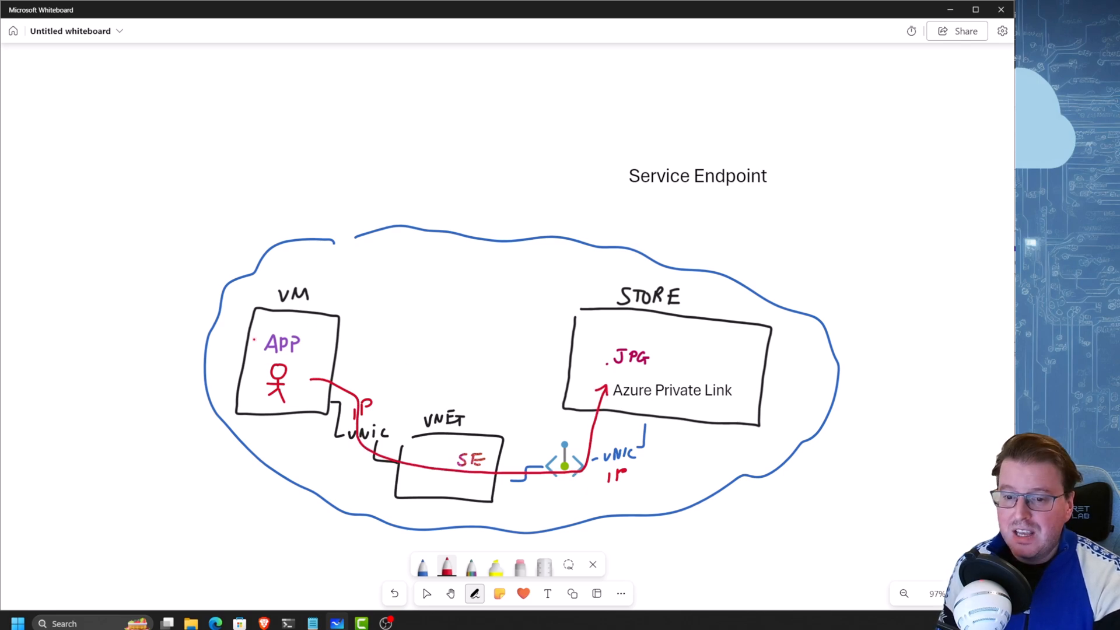
pyautogui.moveTo(289, 383)
pyautogui.mouseDown()
pyautogui.moveTo(288, 399)
pyautogui.moveTo(298, 380)
pyautogui.mouseUp()
pyautogui.moveTo(297, 379); pyautogui.dragTo(298, 390)
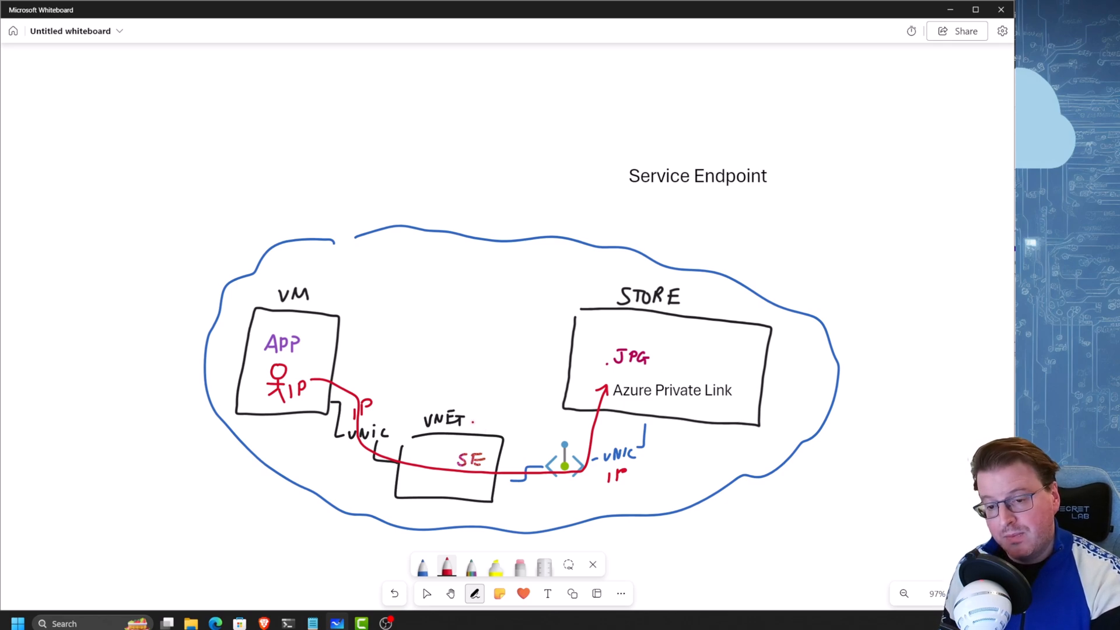
# Draw a red stick figure outside the cloud and an arrow leading across and down to the STORE box
pyautogui.moveTo(106, 75)
pyautogui.mouseDown()
pyautogui.moveTo(117, 65)
pyautogui.moveTo(107, 76)
pyautogui.moveTo(120, 120)
pyautogui.mouseUp()
pyautogui.moveTo(104, 119); pyautogui.dragTo(121, 103)
pyautogui.moveTo(190, 103)
pyautogui.mouseDown()
pyautogui.moveTo(590, 92)
pyautogui.moveTo(592, 285)
pyautogui.mouseUp()
pyautogui.moveTo(581, 268); pyautogui.dragTo(601, 264)
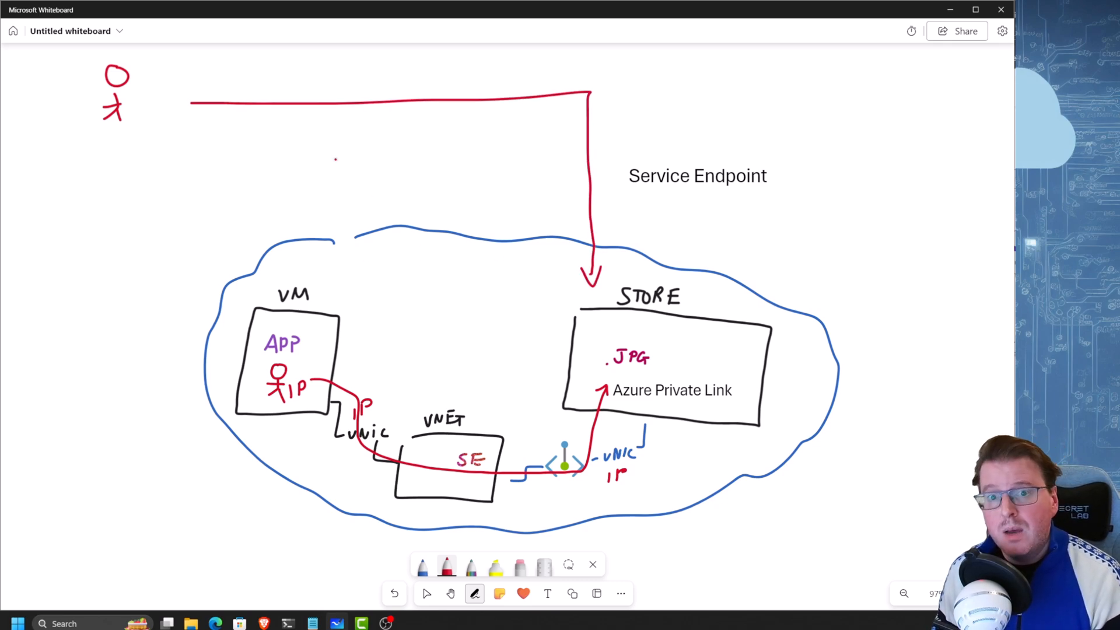
# Write Ex IP beneath the external arrow and circle the point where the arrow enters the cloud
pyautogui.moveTo(181, 118)
pyautogui.mouseDown()
pyautogui.moveTo(181, 133)
pyautogui.moveTo(191, 116)
pyautogui.mouseUp()
pyautogui.moveTo(182, 125); pyautogui.dragTo(192, 133)
pyautogui.moveTo(196, 125)
pyautogui.mouseDown()
pyautogui.moveTo(195, 134)
pyautogui.moveTo(215, 135)
pyautogui.mouseUp()
pyautogui.moveTo(221, 134); pyautogui.dragTo(223, 130)
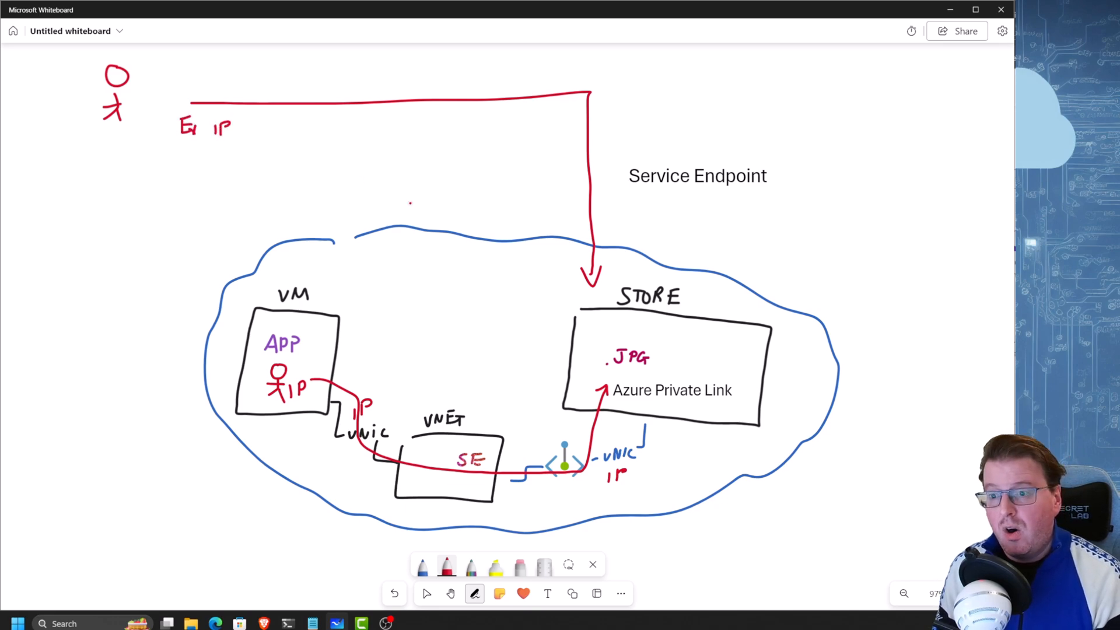
pyautogui.moveTo(601, 234)
pyautogui.mouseDown()
pyautogui.moveTo(583, 251)
pyautogui.moveTo(604, 238)
pyautogui.mouseUp()
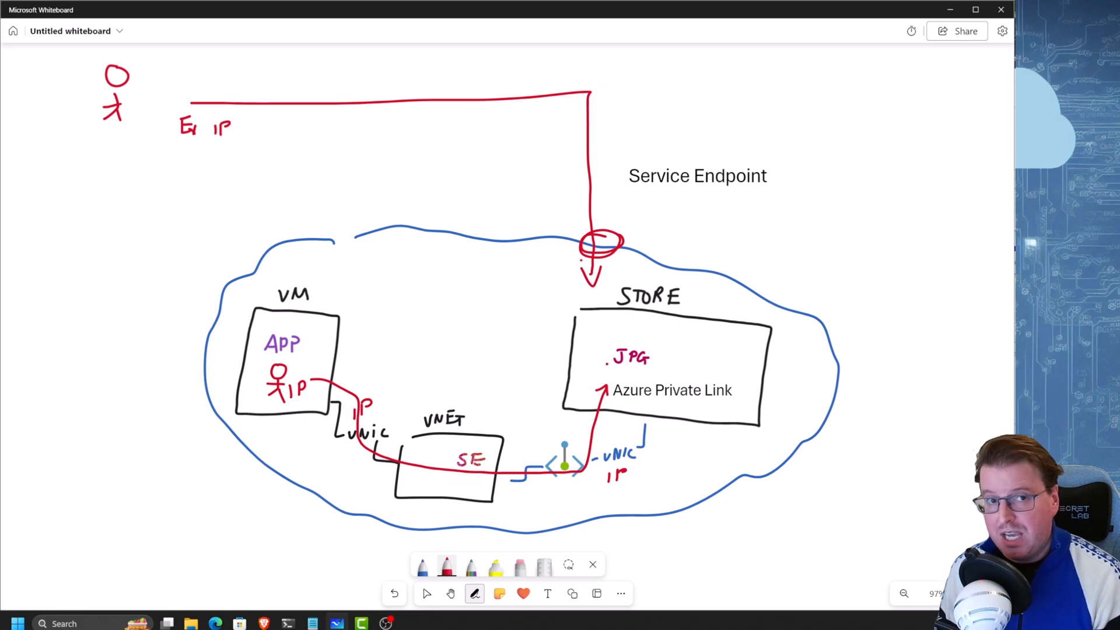
# Undo the circle and the external IP label, and cross out the external arrow with a red X
pyautogui.hotkey('ctrl', 'z')
pyautogui.hotkey('ctrl', 'z')
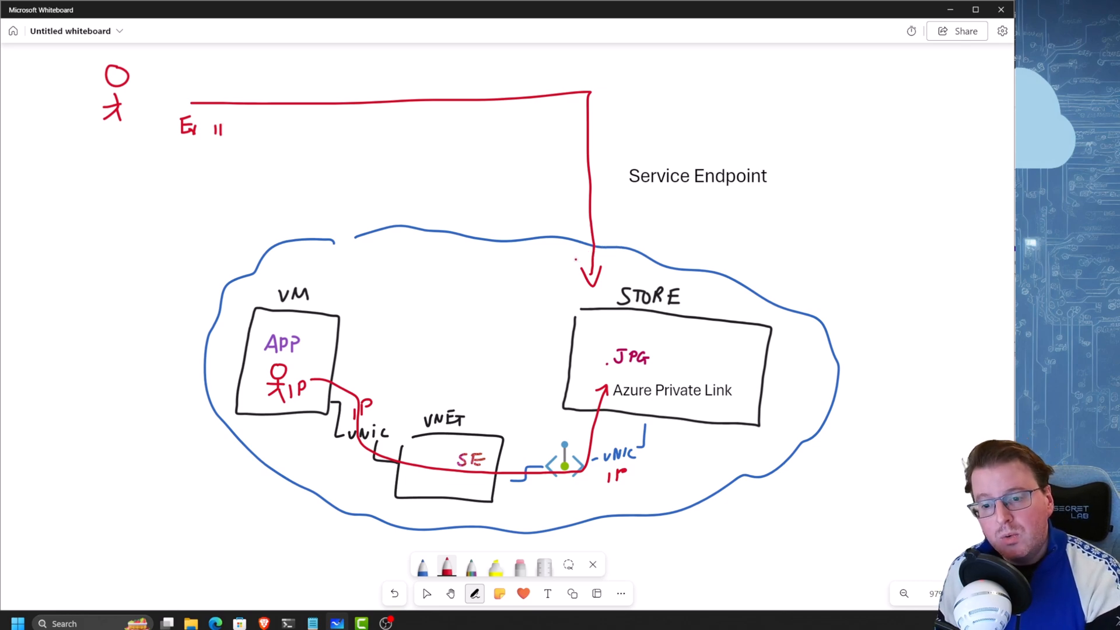
pyautogui.hotkey('ctrl', 'z')
pyautogui.hotkey('ctrl', 'z')
pyautogui.moveTo(366, 140)
pyautogui.mouseDown()
pyautogui.moveTo(437, 87)
pyautogui.moveTo(444, 136)
pyautogui.mouseUp()
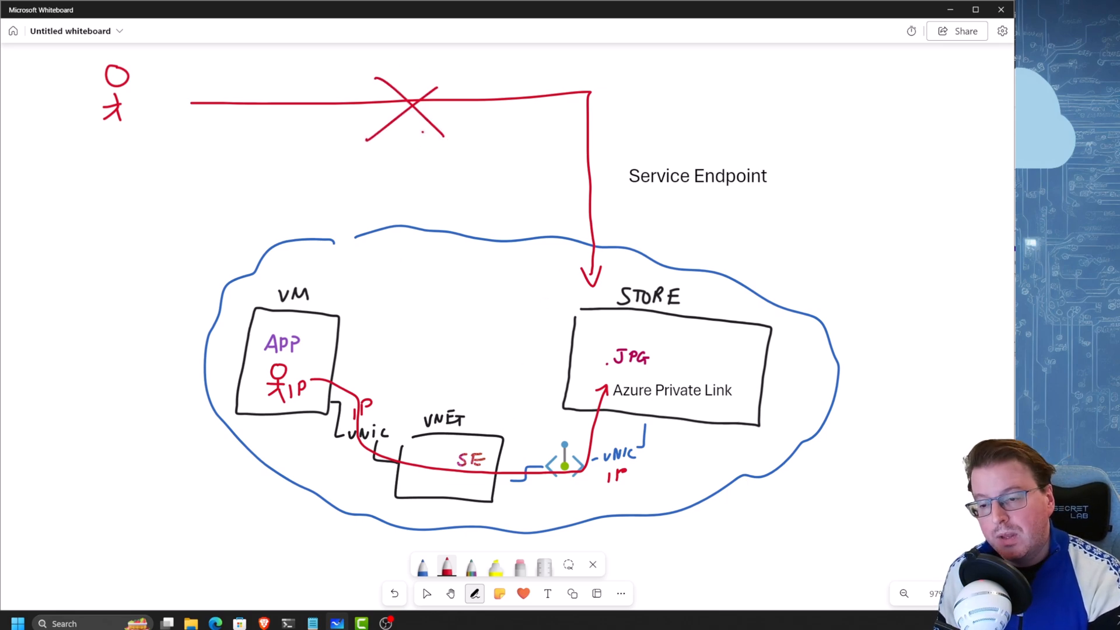
# With the rainbow pen, draw a small arrow pointing at the STORE box's edge and write Firewall above it
pyautogui.click(471, 566)
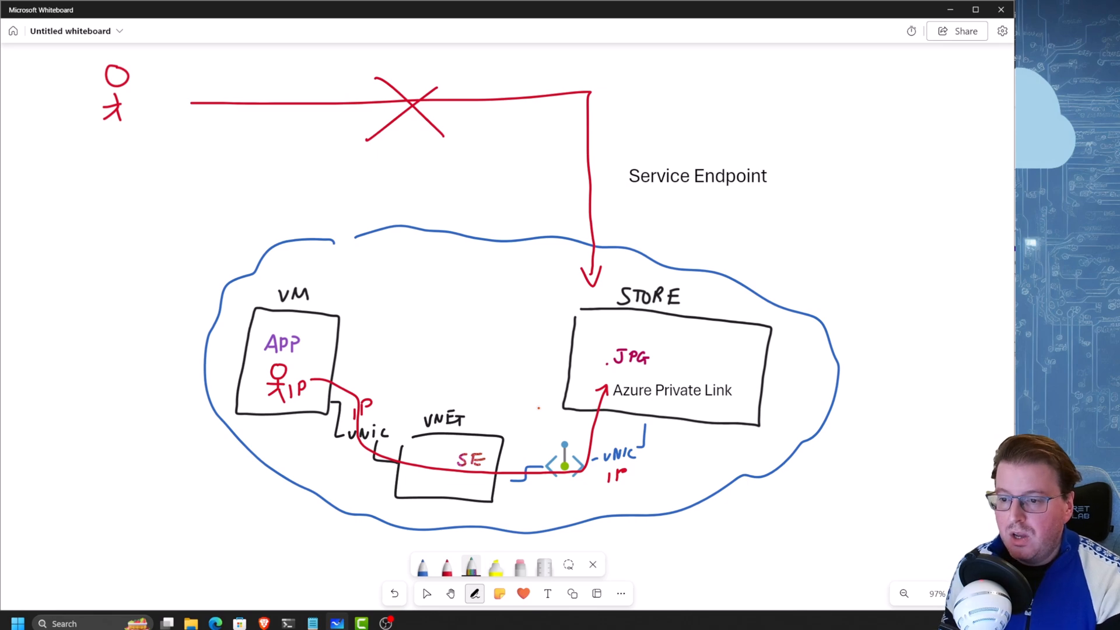
pyautogui.moveTo(546, 344); pyautogui.dragTo(571, 355)
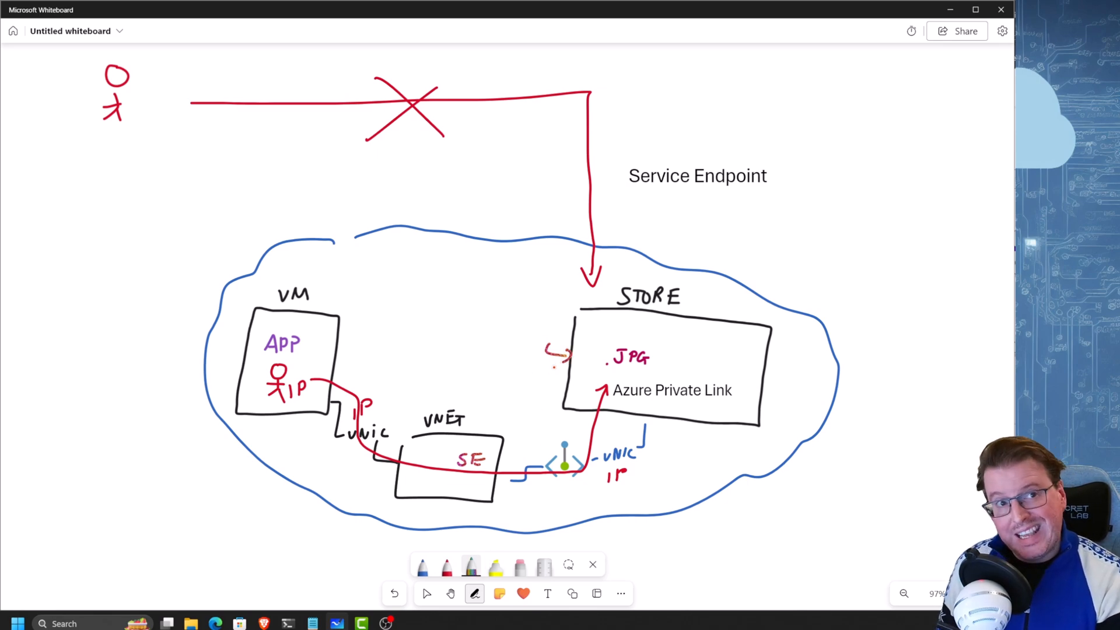
pyautogui.moveTo(474, 295)
pyautogui.mouseDown()
pyautogui.moveTo(472, 315)
pyautogui.moveTo(486, 293)
pyautogui.mouseUp()
pyautogui.moveTo(474, 305); pyautogui.dragTo(481, 312)
pyautogui.moveTo(485, 303)
pyautogui.mouseDown()
pyautogui.moveTo(538, 299)
pyautogui.moveTo(544, 313)
pyautogui.mouseUp()
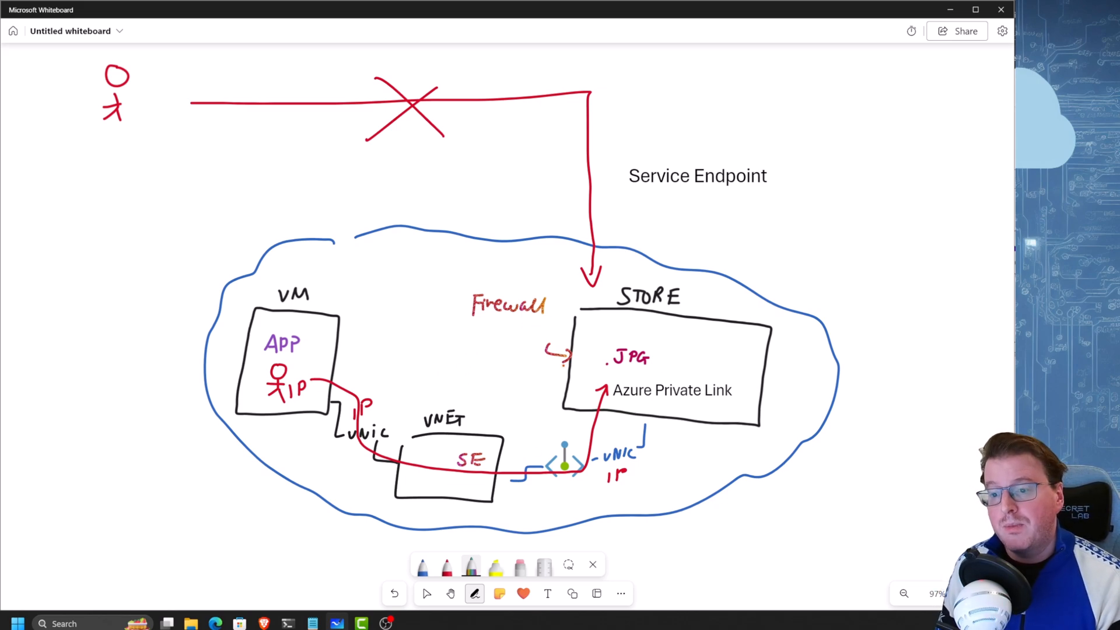
# Erase the external arrow, the red X and the stick figure outside the cloud
pyautogui.click(519, 564)
pyautogui.click(590, 148)
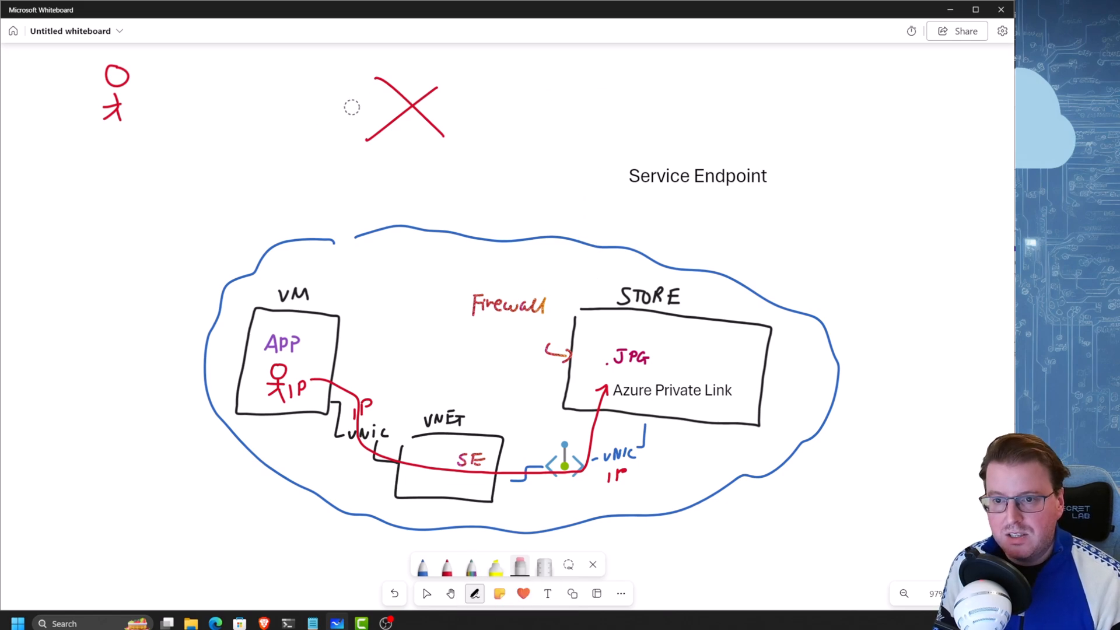
pyautogui.moveTo(352, 107); pyautogui.dragTo(402, 126)
pyautogui.moveTo(102, 88); pyautogui.dragTo(117, 85)
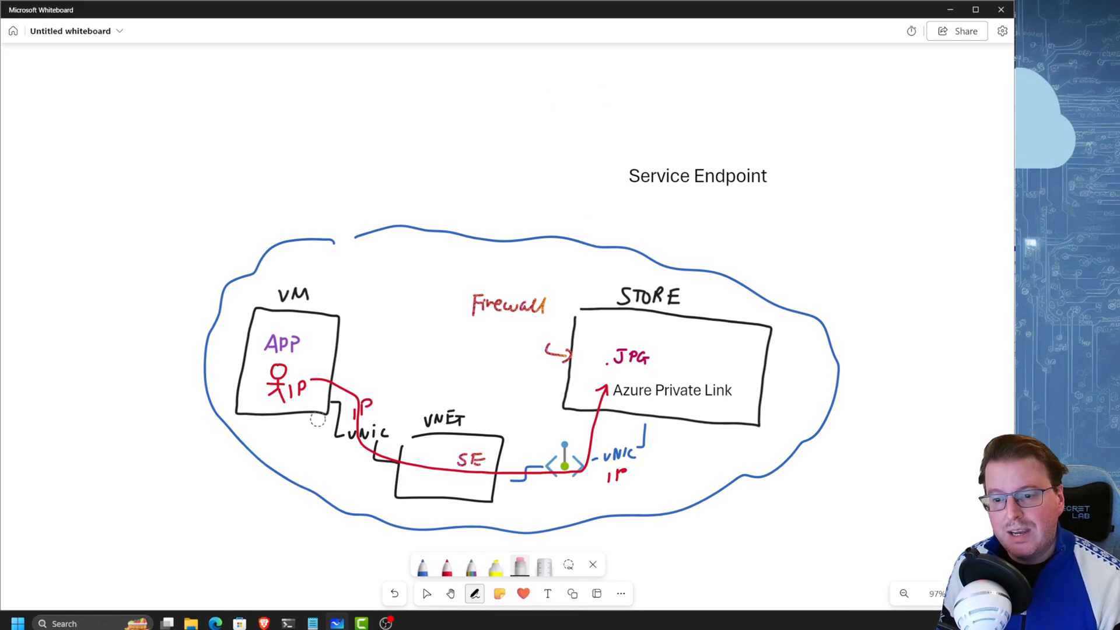
# With the rainbow pen, draw an arrow from STORE toward VNET, circle the VNET label and add a tick mark
pyautogui.click(471, 566)
pyautogui.moveTo(564, 400)
pyautogui.mouseDown()
pyautogui.moveTo(497, 429)
pyautogui.moveTo(512, 431)
pyautogui.mouseUp()
pyautogui.moveTo(467, 398)
pyautogui.mouseDown()
pyautogui.moveTo(409, 434)
pyautogui.moveTo(466, 399)
pyautogui.moveTo(531, 383)
pyautogui.mouseUp()
pyautogui.click(448, 564)
pyautogui.click(448, 564)
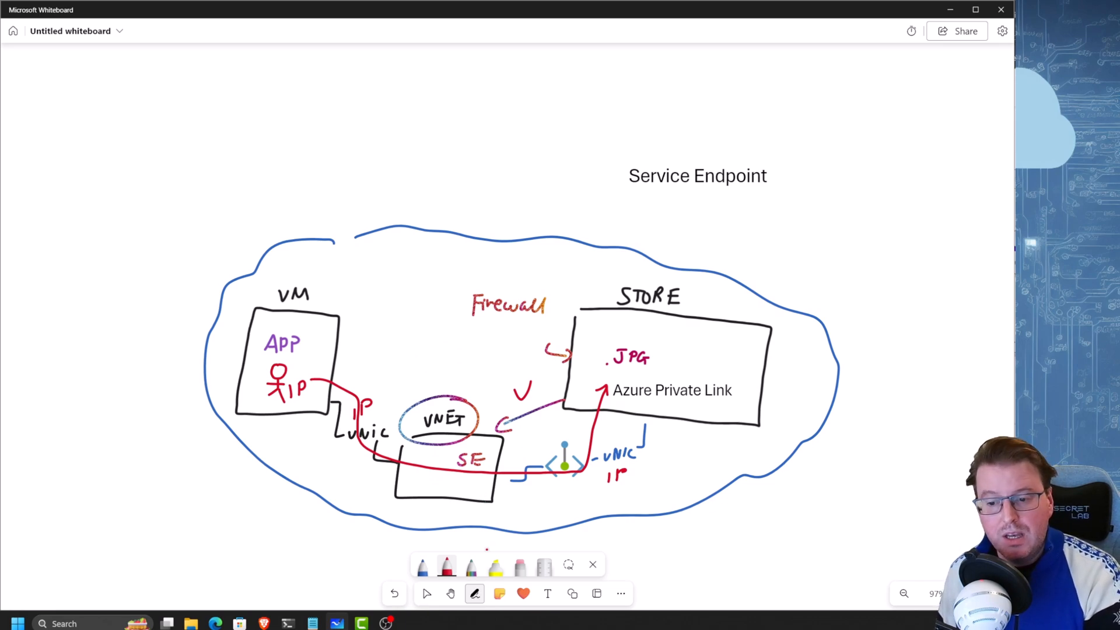
# Erase the VNET circle, the tick, the arrow toward VNET and the red path from the VM to STORE
pyautogui.click(519, 564)
pyautogui.moveTo(443, 399); pyautogui.dragTo(450, 385)
pyautogui.moveTo(520, 384)
pyautogui.mouseDown()
pyautogui.moveTo(513, 418)
pyautogui.moveTo(567, 441)
pyautogui.moveTo(603, 411)
pyautogui.mouseUp()
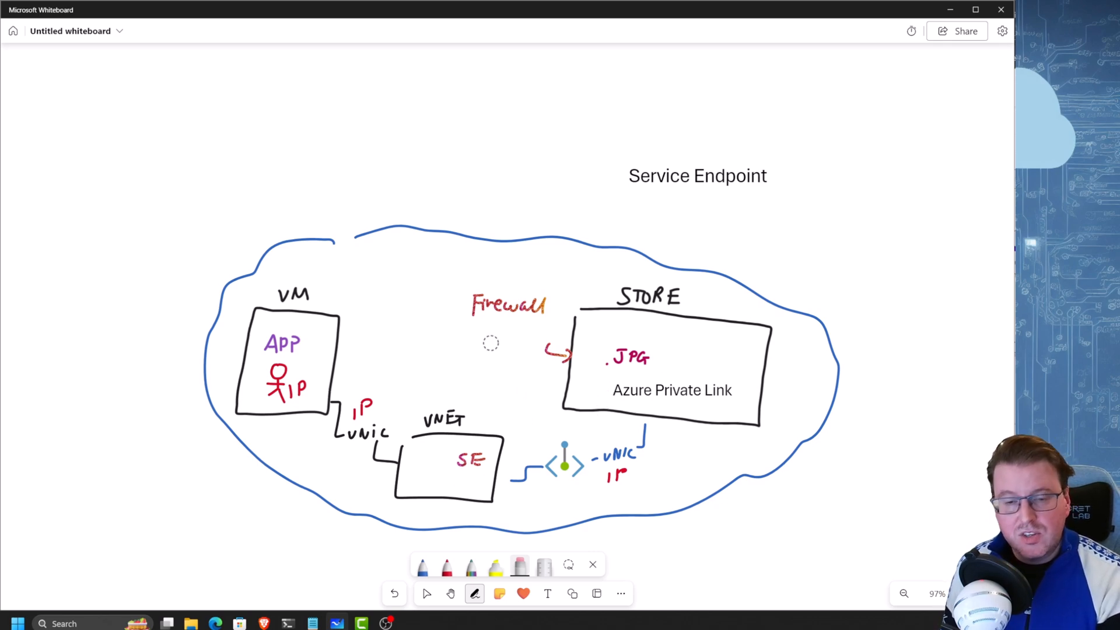
# With a green pen, write vnet OK below Firewall, underline OK, and circle the VM label
pyautogui.click(447, 564)
pyautogui.click(446, 564)
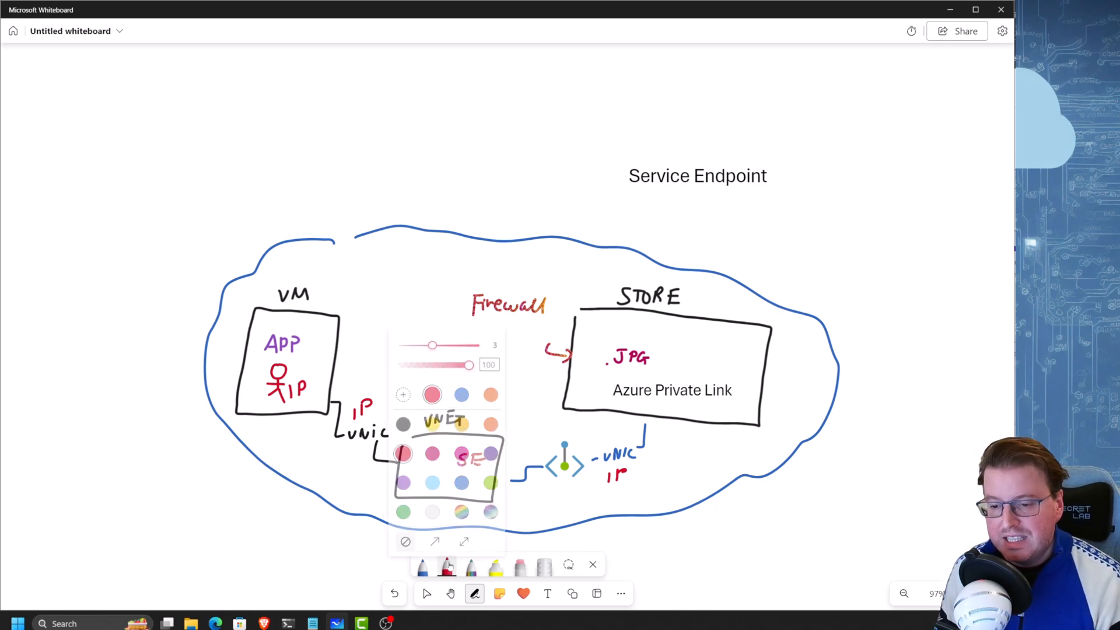
pyautogui.click(490, 478)
pyautogui.click(474, 345)
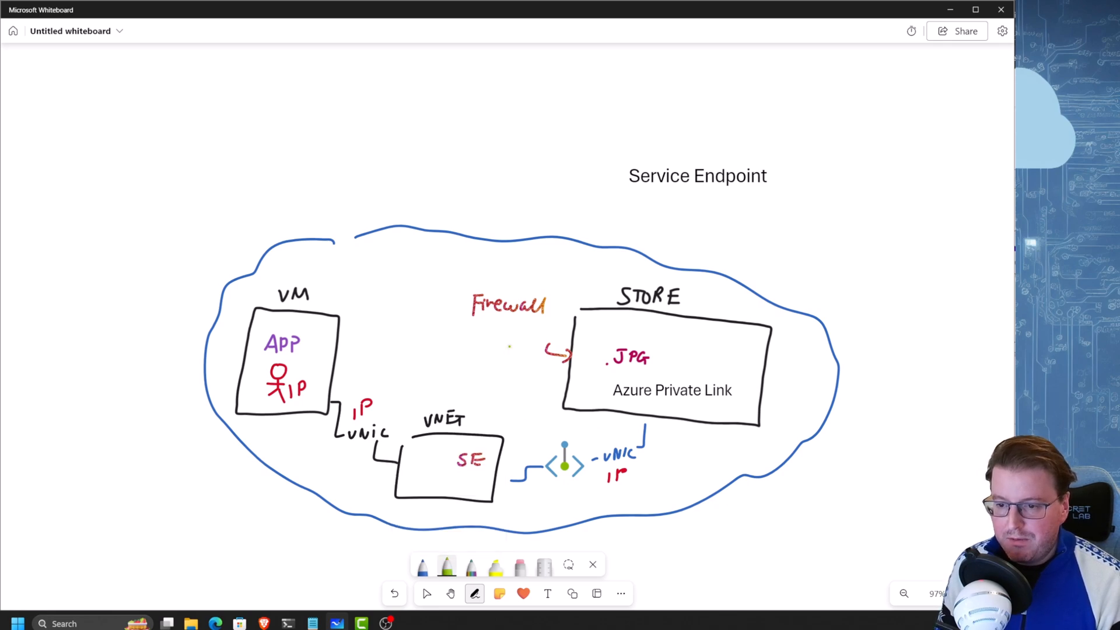
pyautogui.moveTo(475, 345)
pyautogui.mouseDown()
pyautogui.moveTo(519, 342)
pyautogui.moveTo(493, 359)
pyautogui.moveTo(522, 374)
pyautogui.mouseUp()
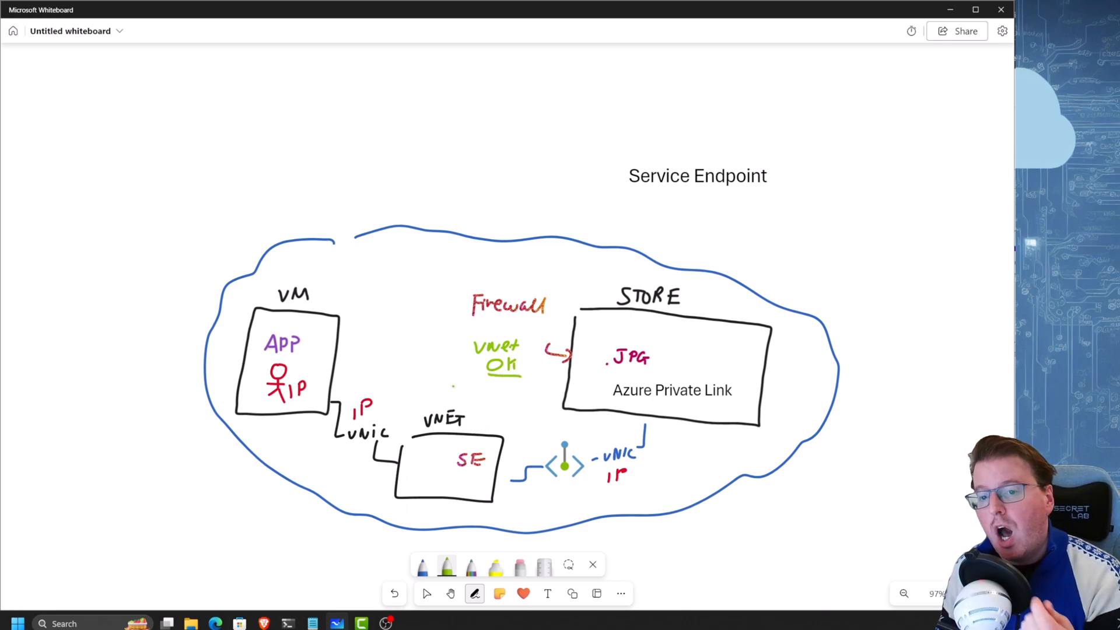
pyautogui.moveTo(308, 277); pyautogui.dragTo(303, 280)
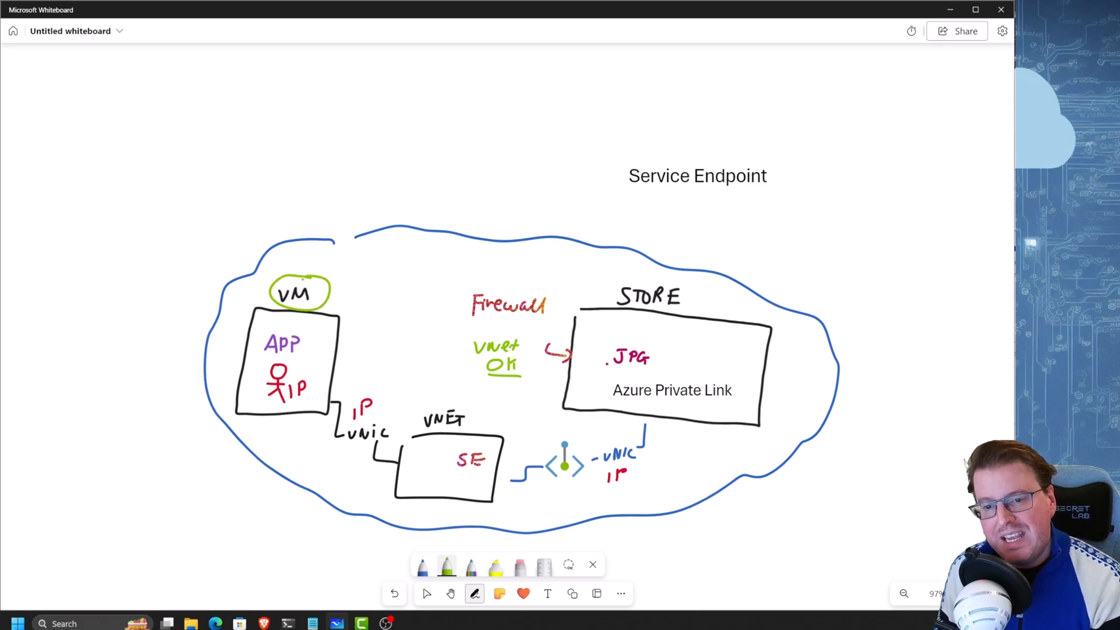
# With the green pen, circle the APP label inside the VM box
pyautogui.moveTo(304, 322)
pyautogui.mouseDown()
pyautogui.moveTo(280, 324)
pyautogui.moveTo(301, 320)
pyautogui.mouseUp()
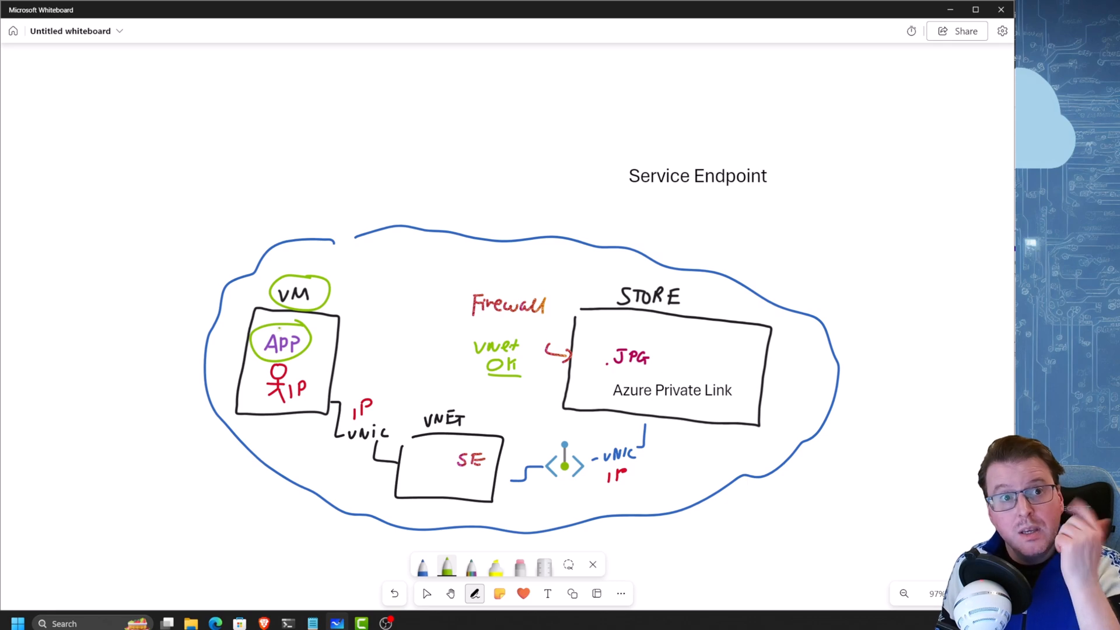
pyautogui.moveTo(452, 384)
pyautogui.mouseDown()
pyautogui.moveTo(453, 402)
pyautogui.moveTo(458, 394)
pyautogui.mouseUp()
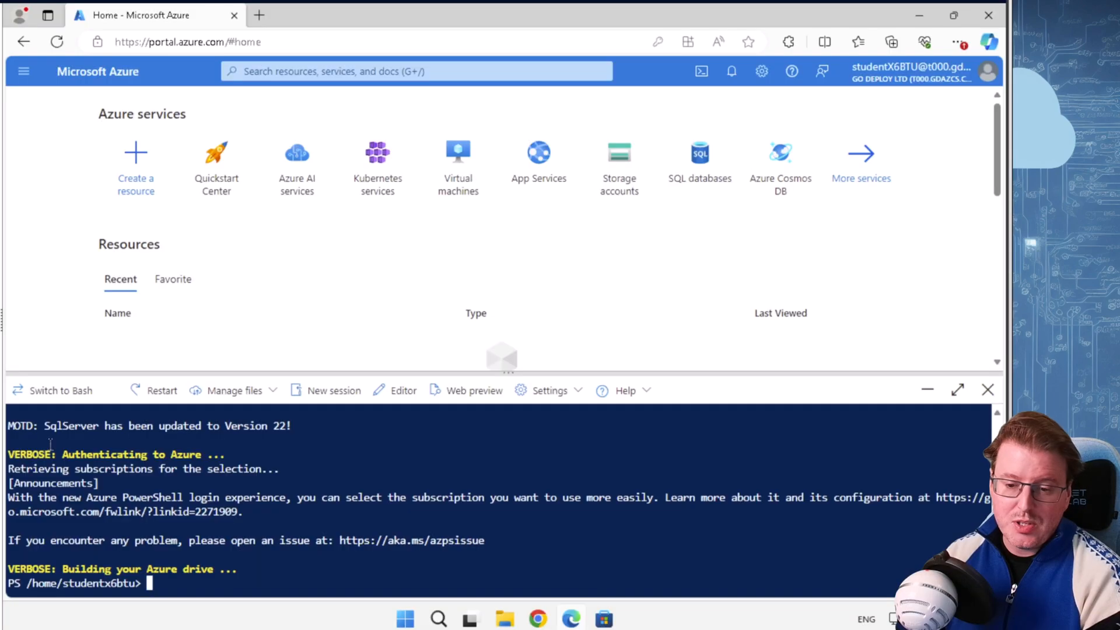
# Switch to the Azure portal's Cloud Shell and create a resource group with New-AzResourceGroup -Name "storagetest" -Location "EastUS"
pyautogui.write('New-AzResourceGroup -')
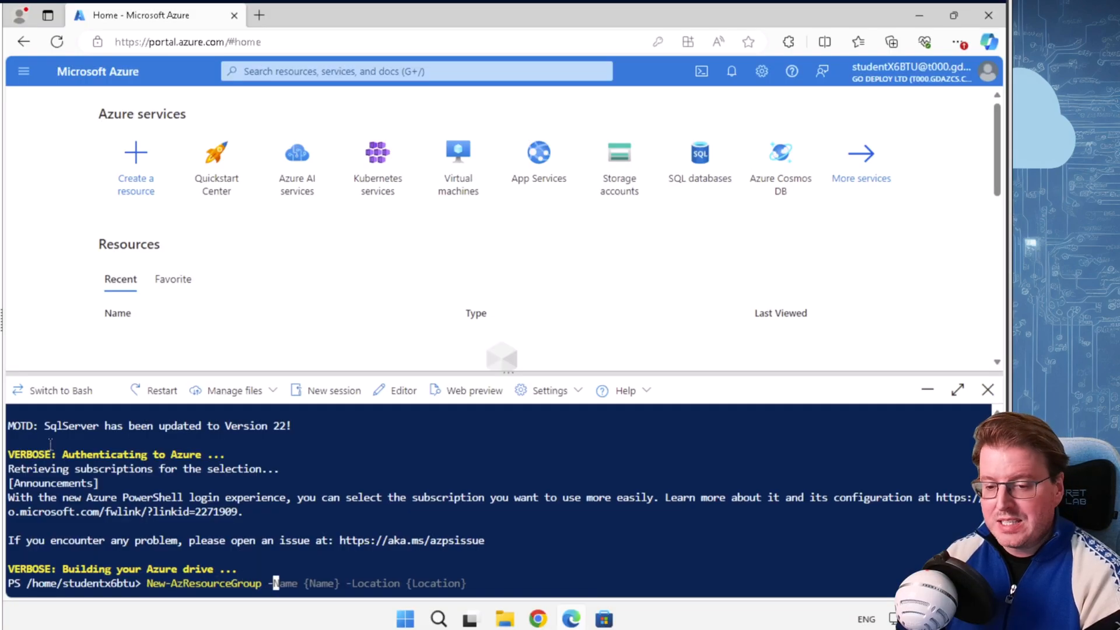
pyautogui.write('Name "storagetest" -Location "EastUS"')
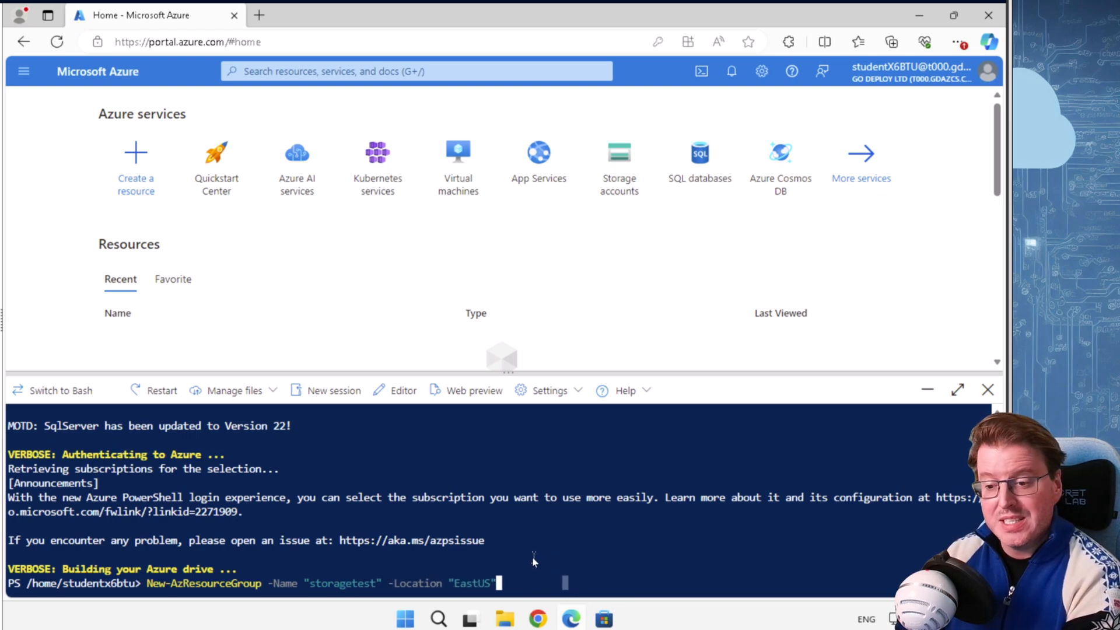
pyautogui.press('Return')
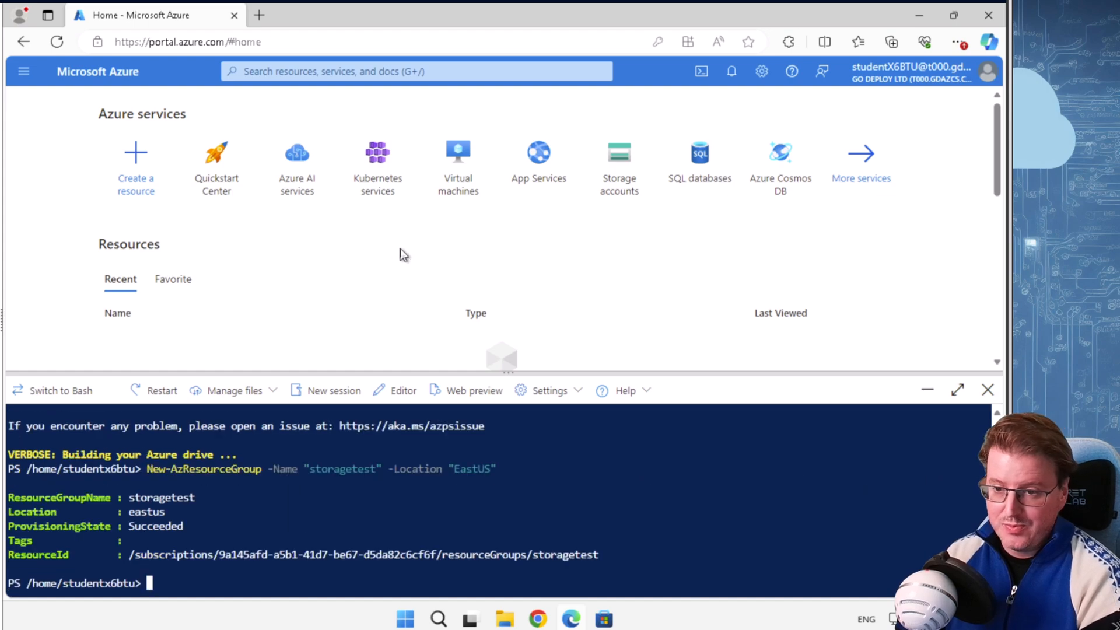
# Search the portal for Virtual Networks, open the Virtual networks service and close Cloud Shell
pyautogui.click(330, 70)
pyautogui.write('Virtual Networks')
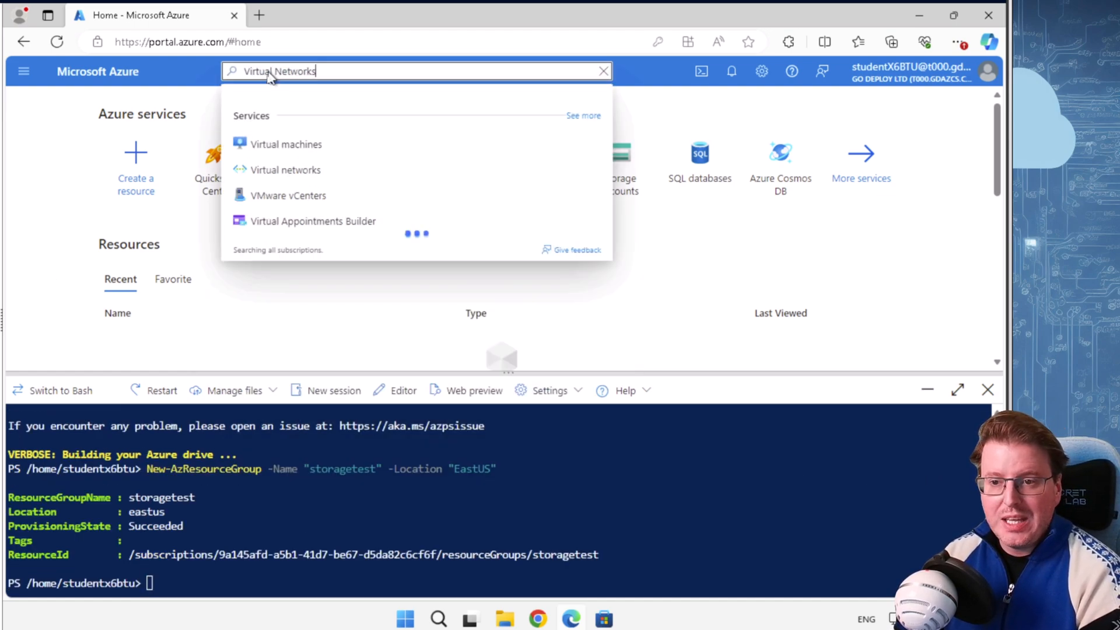
pyautogui.click(290, 170)
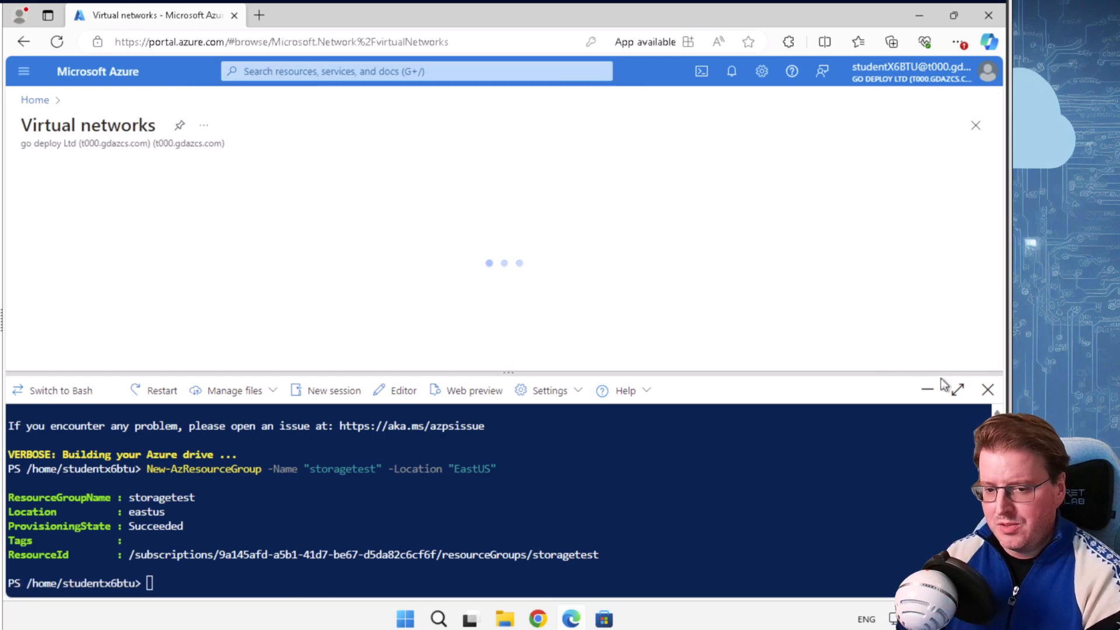
pyautogui.click(986, 390)
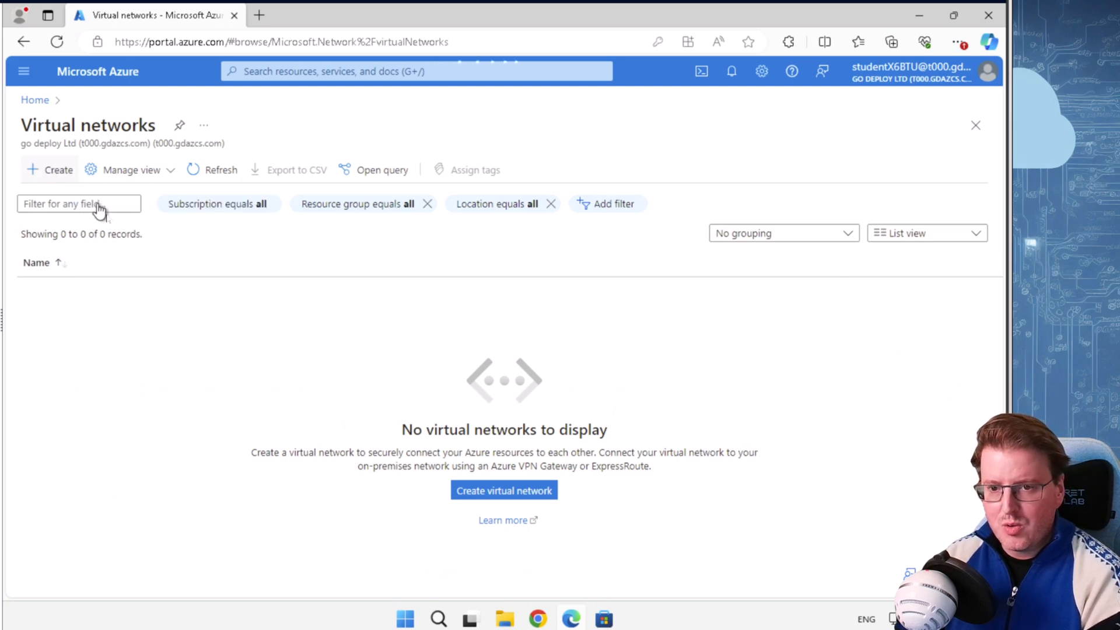
# Start creating a virtual network in the storagetest resource group and name it storagevnet
pyautogui.click(499, 494)
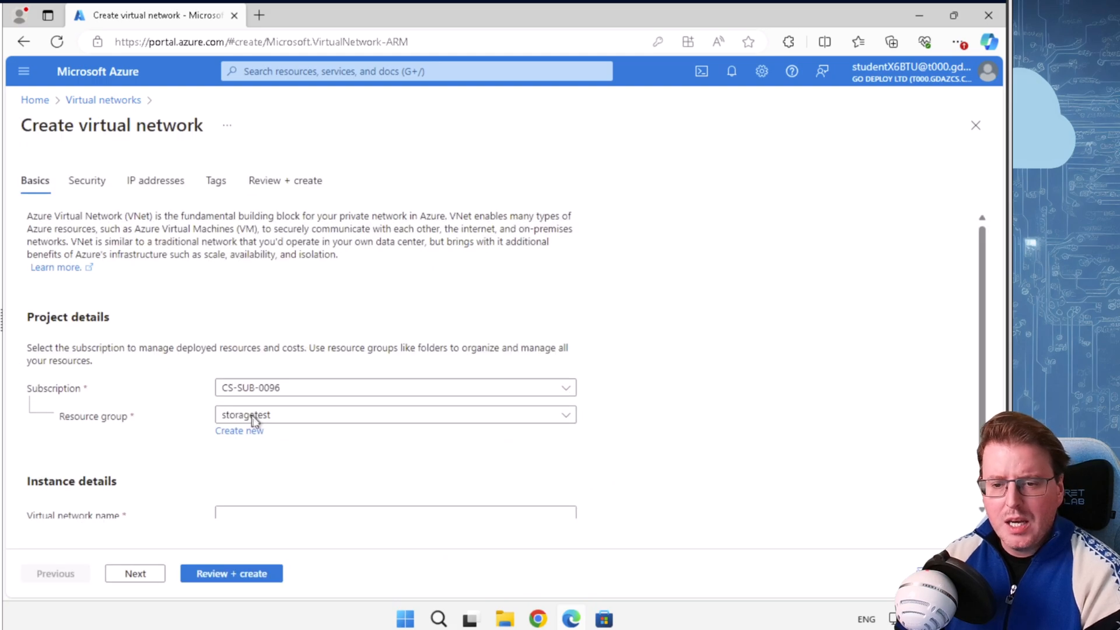
pyautogui.scroll(-1, 228, 414)
pyautogui.click(267, 467)
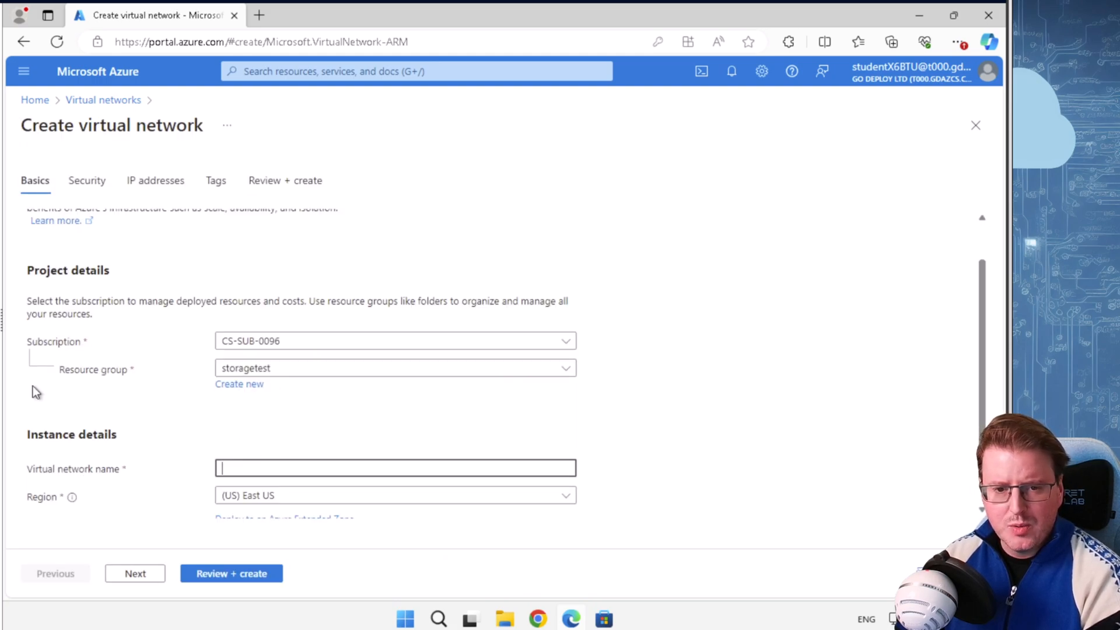
pyautogui.write('agevnet')
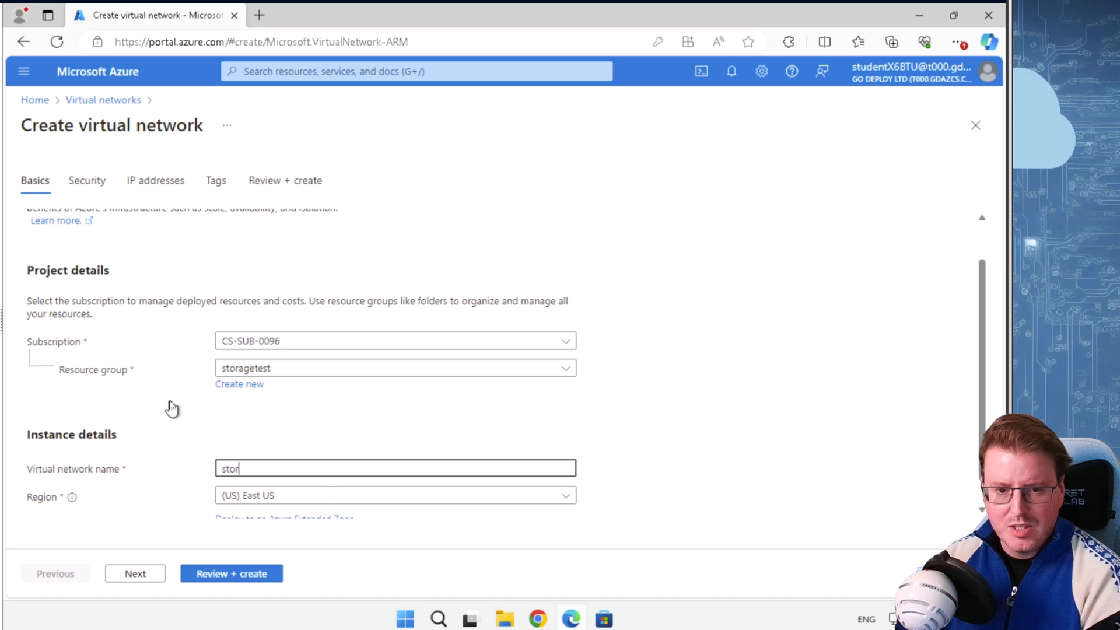
pyautogui.click(165, 398)
pyautogui.scroll(-1, 155, 408)
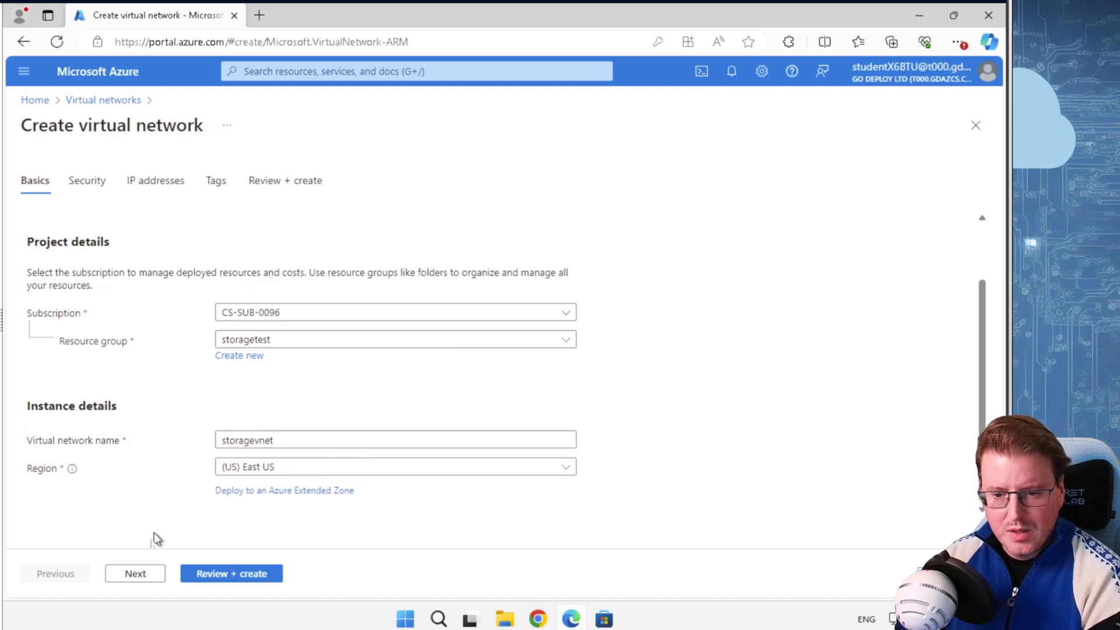
# Enable Azure Bastion for the virtual network, then review the configuration and submit its creation
pyautogui.click(141, 577)
pyautogui.click(220, 462)
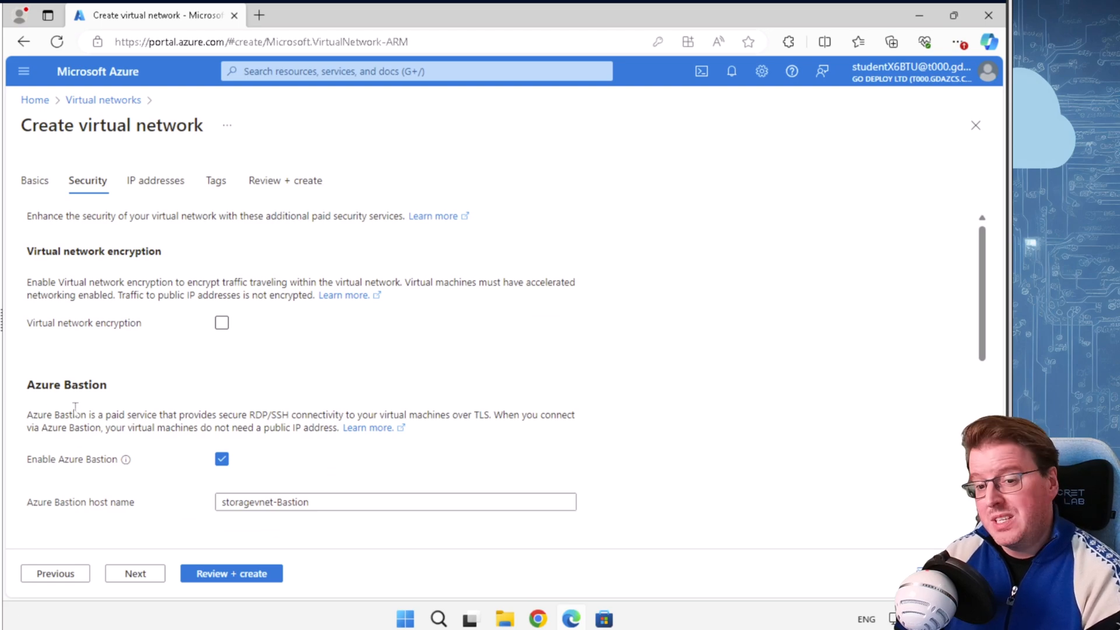
pyautogui.scroll(-1, 123, 402)
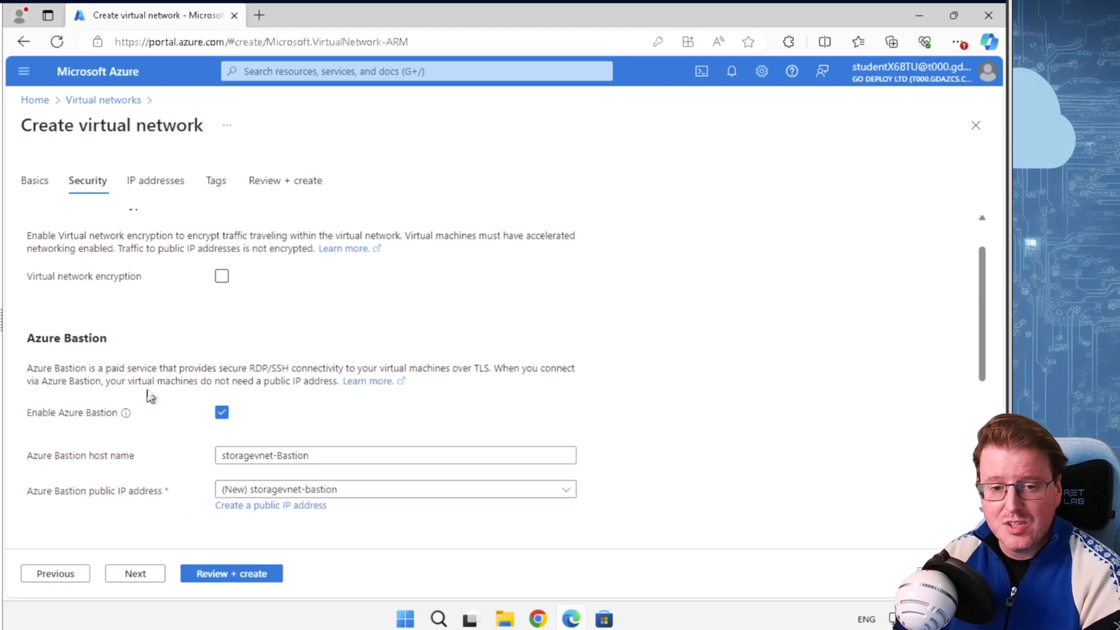
pyautogui.click(196, 573)
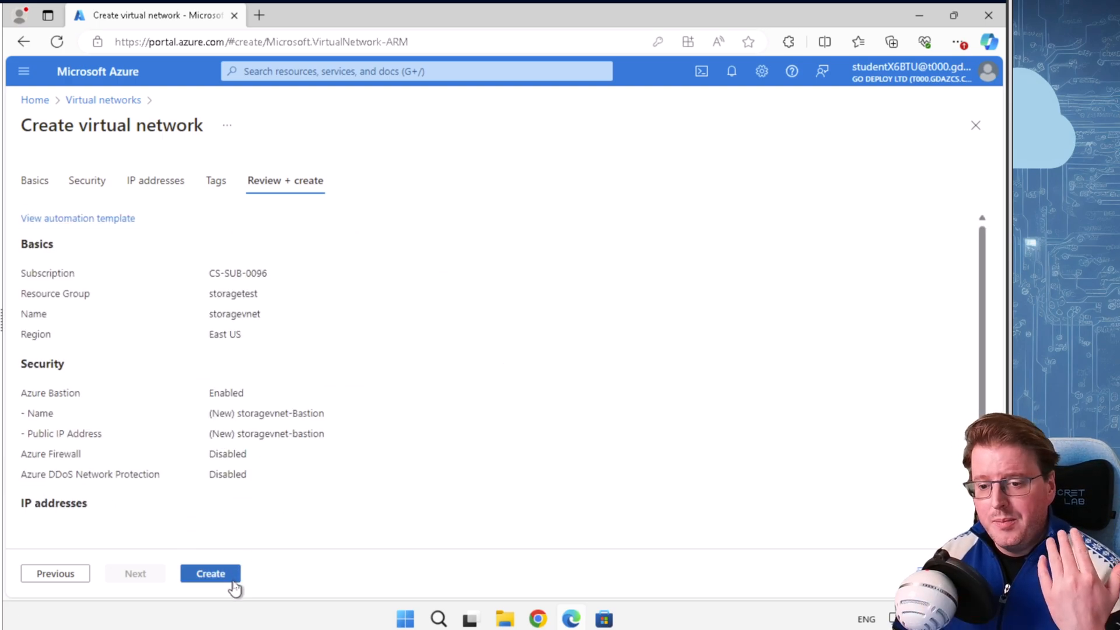
pyautogui.click(230, 578)
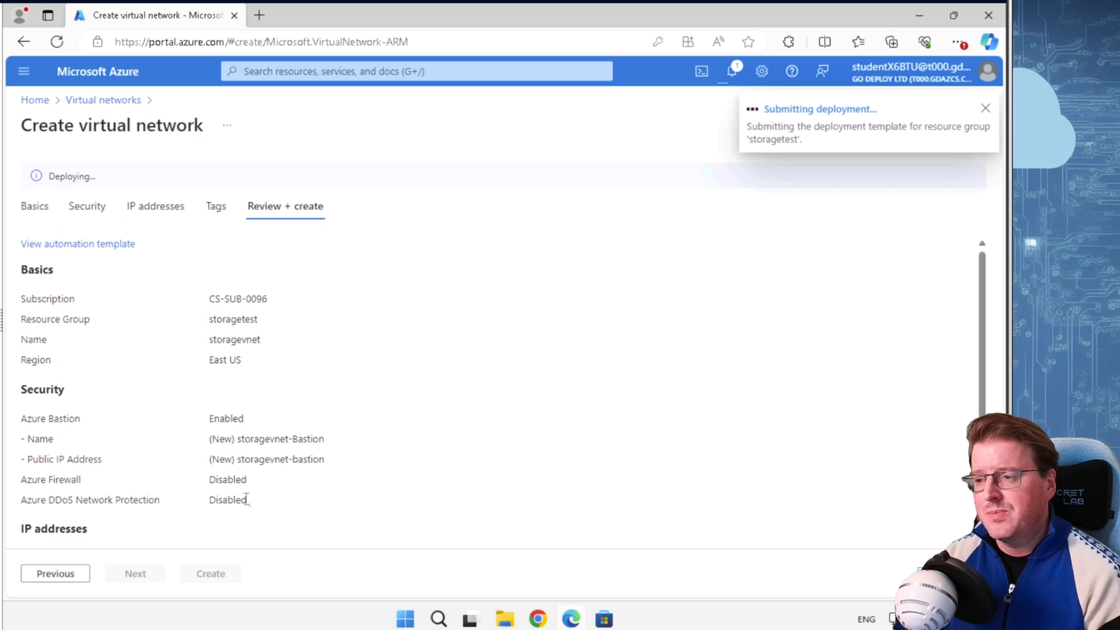
# Search the portal for Virtual machines, open that service and start creating an Azure virtual machine
pyautogui.click(375, 72)
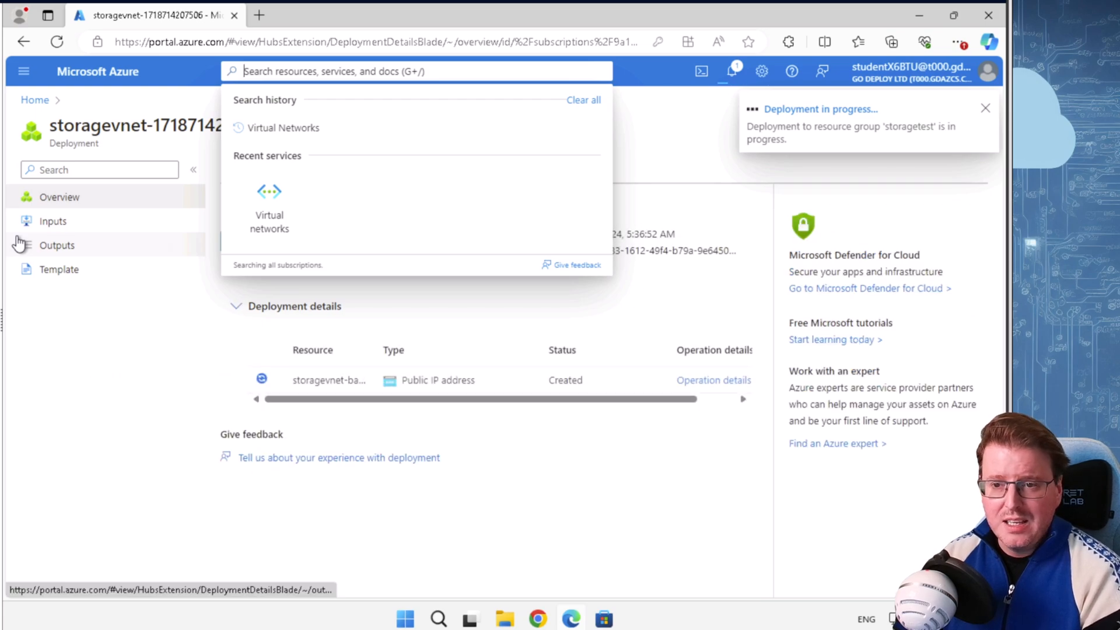
pyautogui.write('Virtual machines')
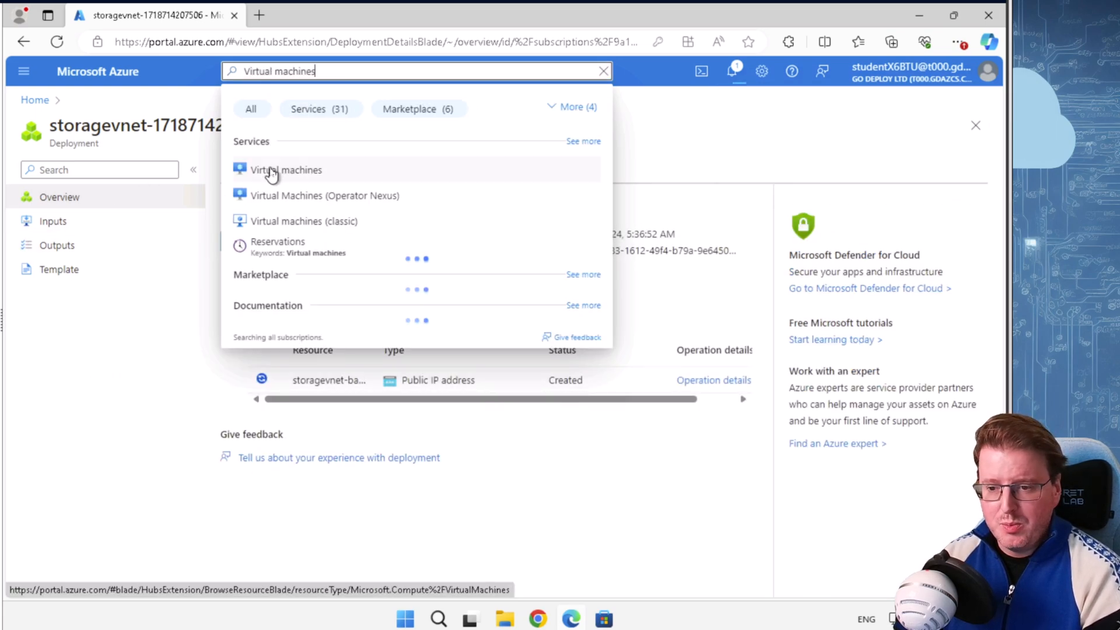
pyautogui.click(271, 172)
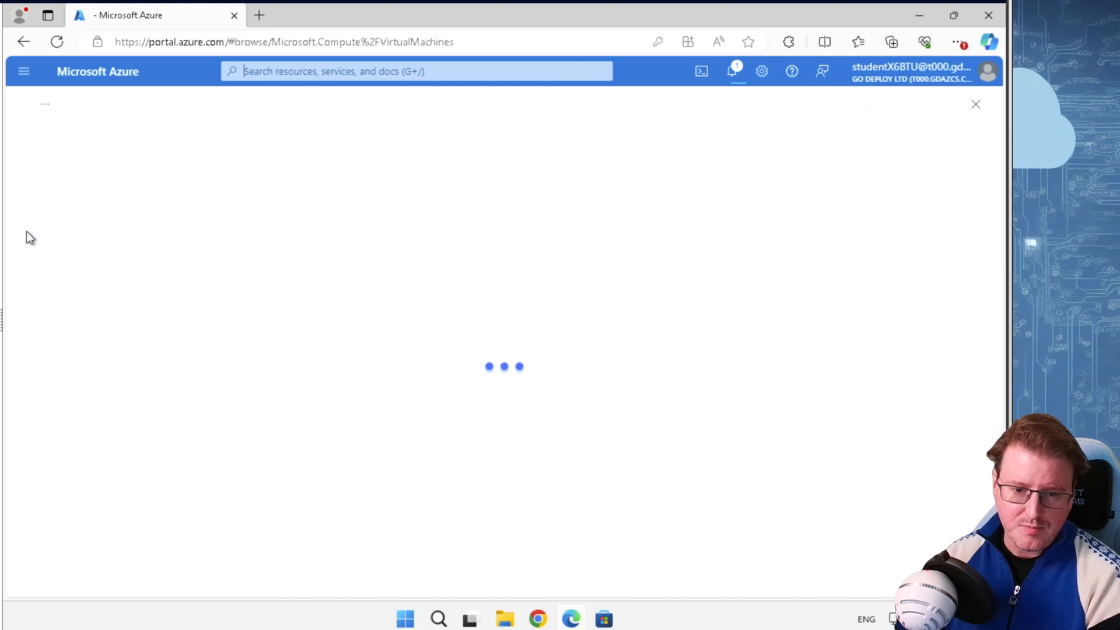
pyautogui.click(503, 491)
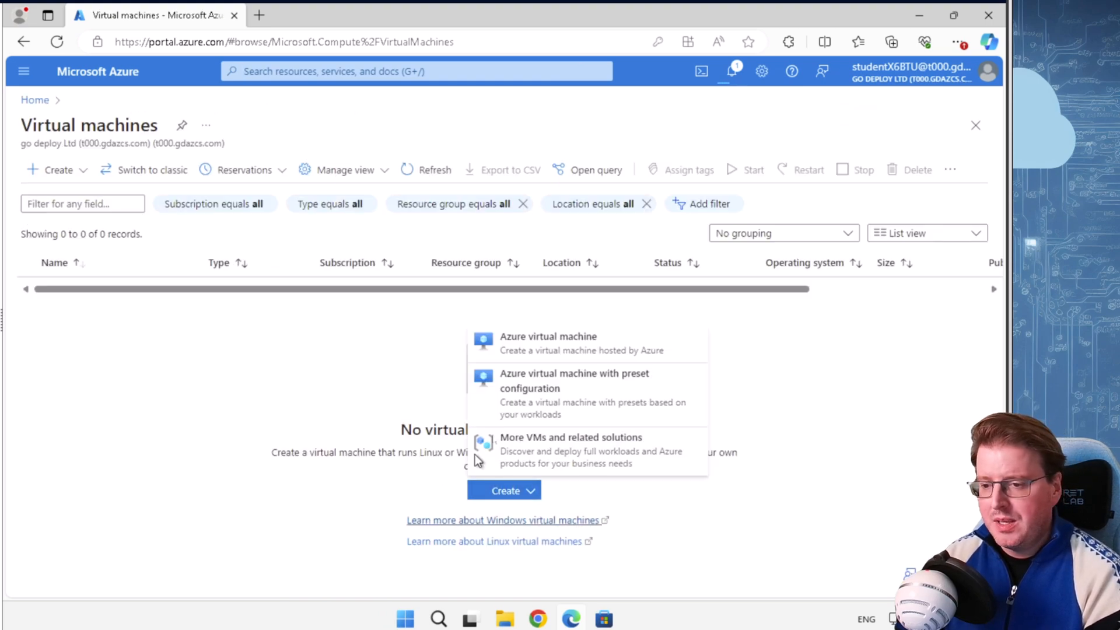
pyautogui.click(413, 368)
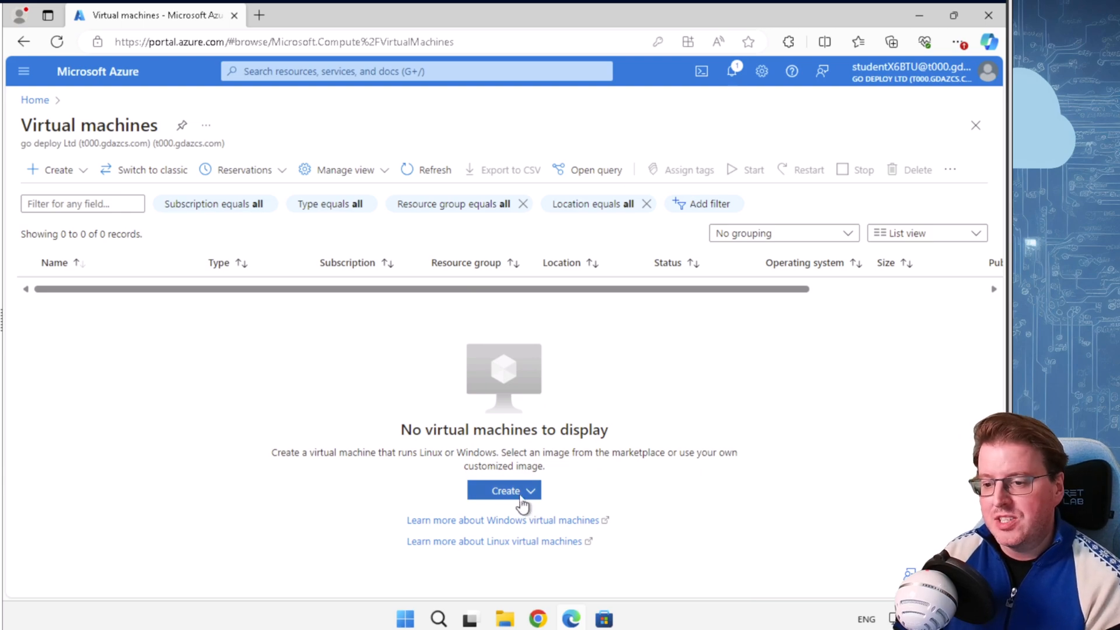
pyautogui.click(507, 490)
pyautogui.click(513, 341)
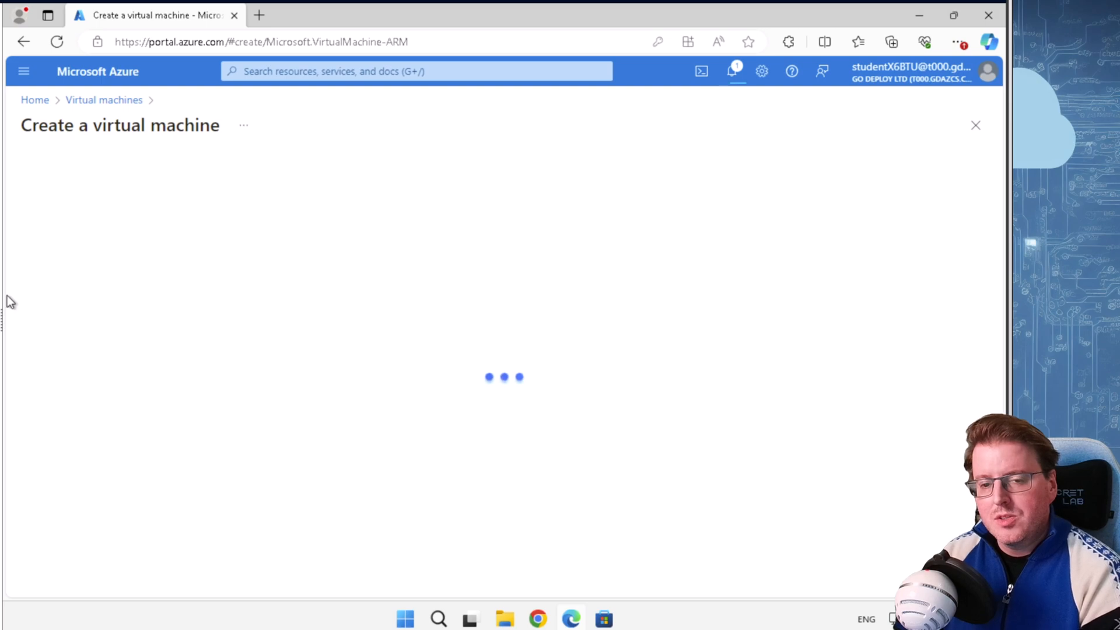
# Assign the virtual machine to the storagetest resource group and name it storagevm
pyautogui.click(303, 363)
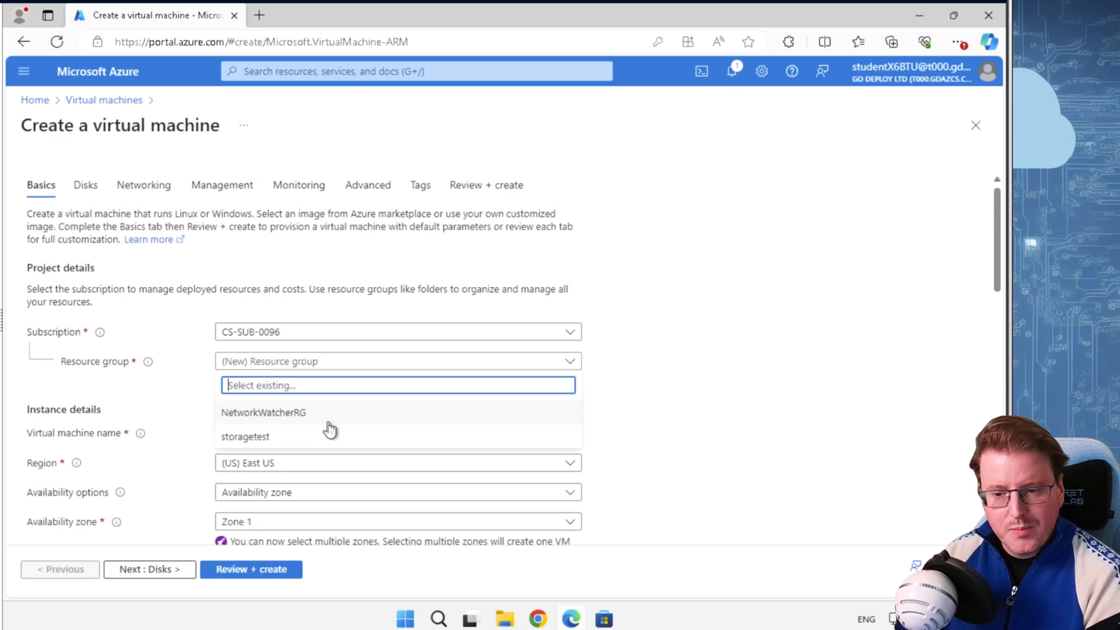
pyautogui.click(291, 436)
pyautogui.click(258, 432)
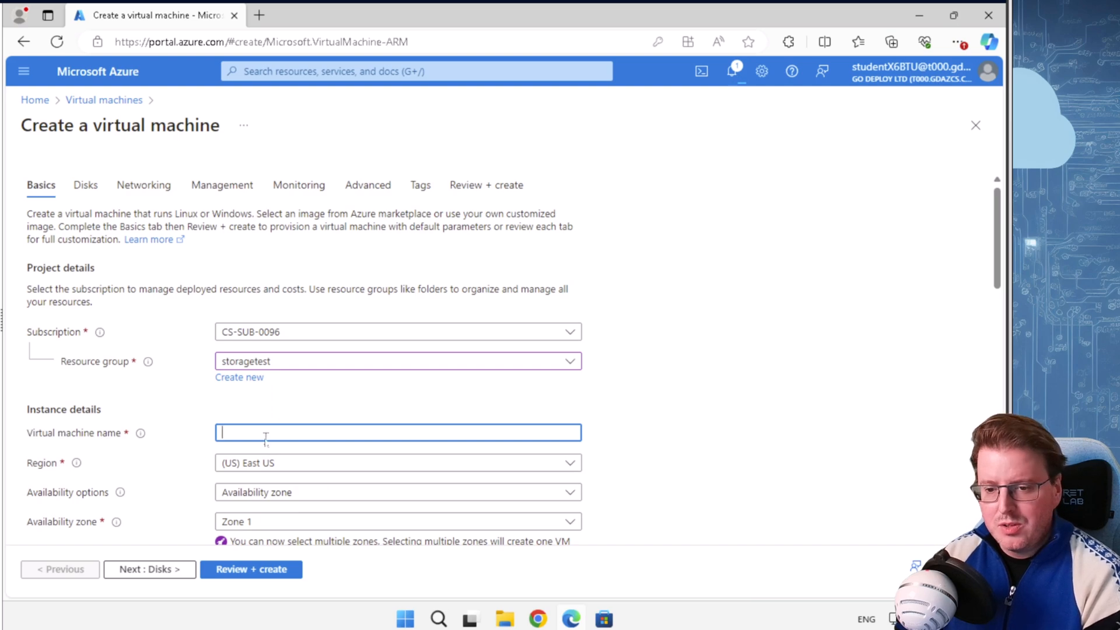
pyautogui.write('storagevm')
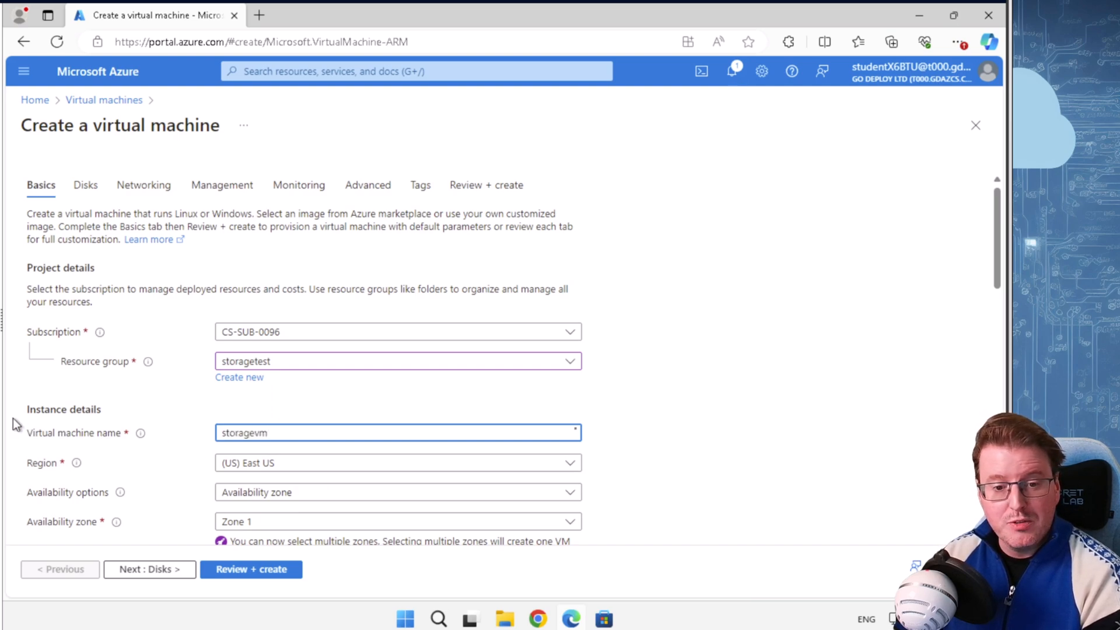
# Set availability to No infrastructure redundancy required and the image to Windows Server 2022 Datacenter: Azure Edition Hotpatch - x64 Gen2
pyautogui.scroll(-1, 70, 379)
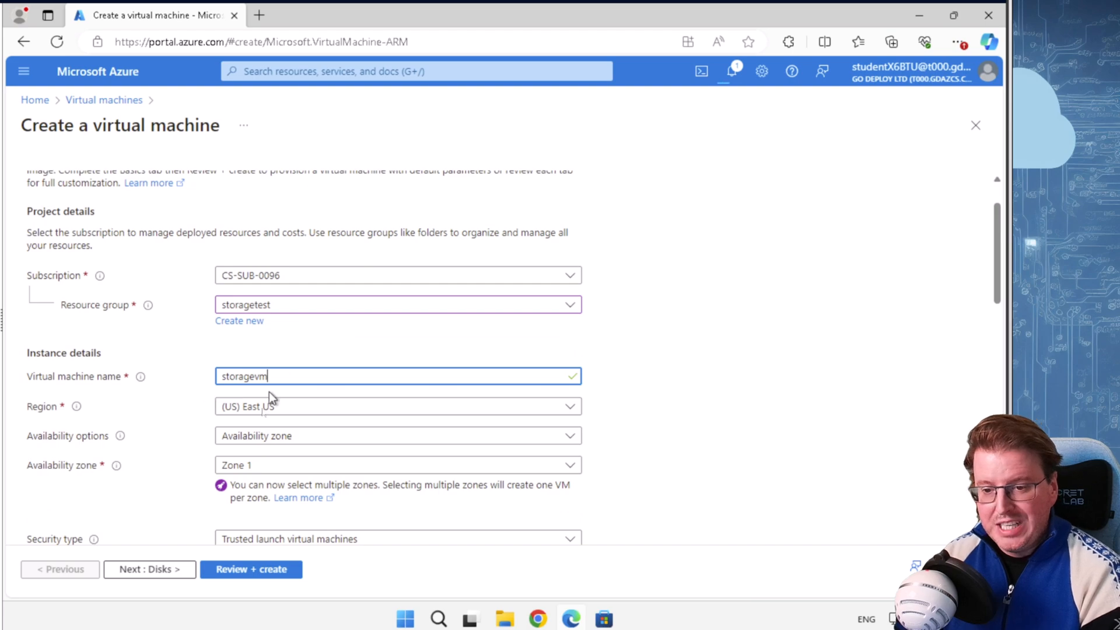
pyautogui.click(288, 436)
pyautogui.click(295, 288)
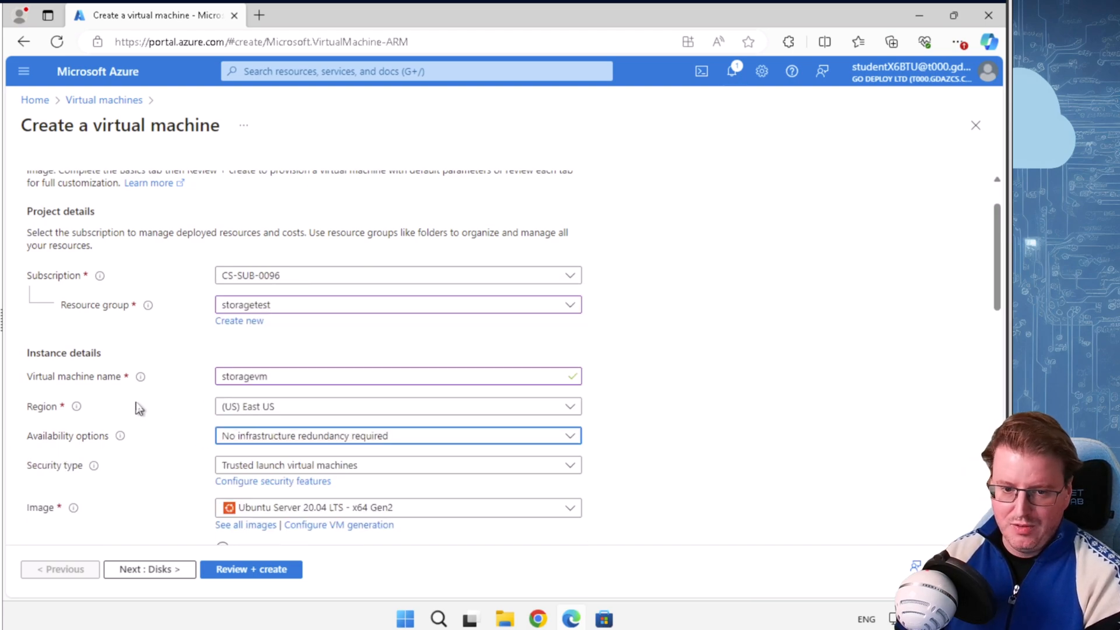
pyautogui.scroll(-1, 175, 408)
pyautogui.click(293, 453)
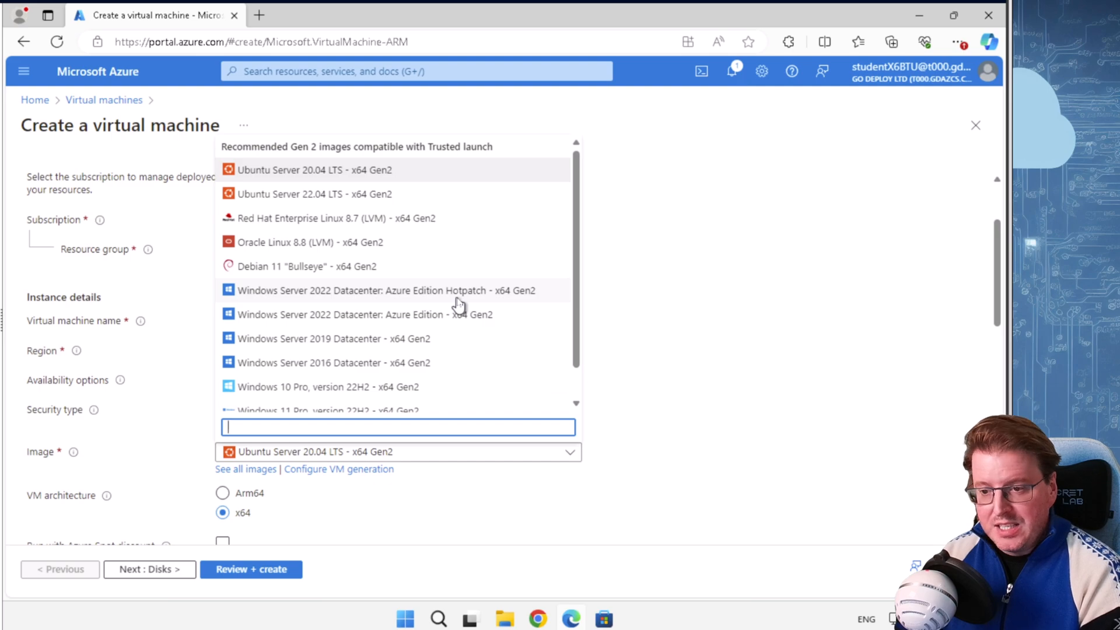
pyautogui.press('Escape')
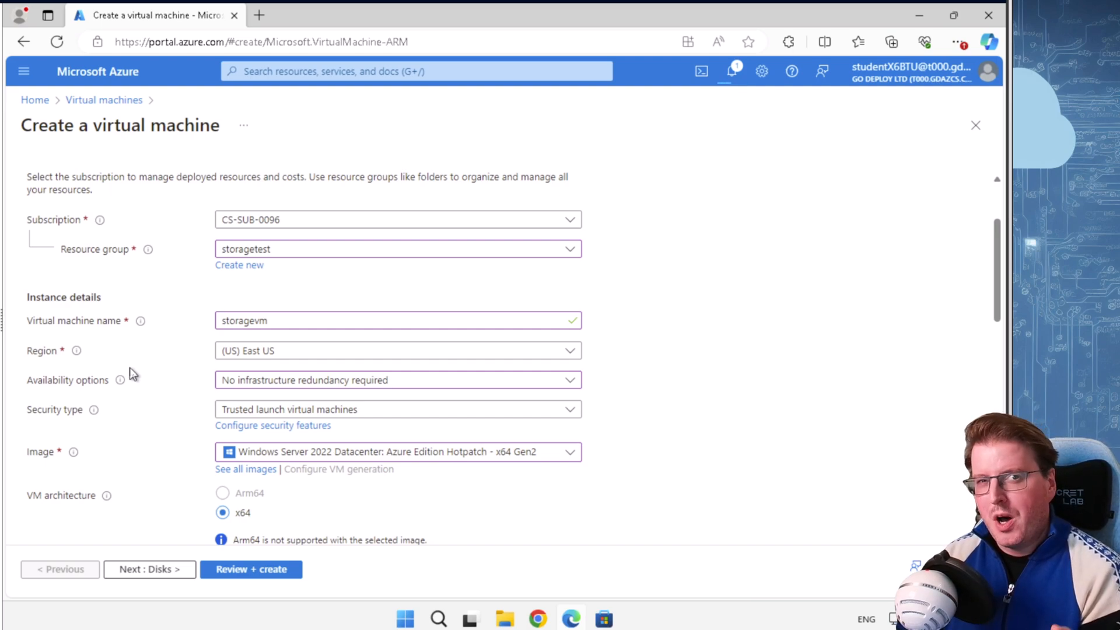
# Fill in the administrator account with username storageadmin, and enter and confirm the account password
pyautogui.scroll(-1, 121, 378)
pyautogui.scroll(-2, 125, 379)
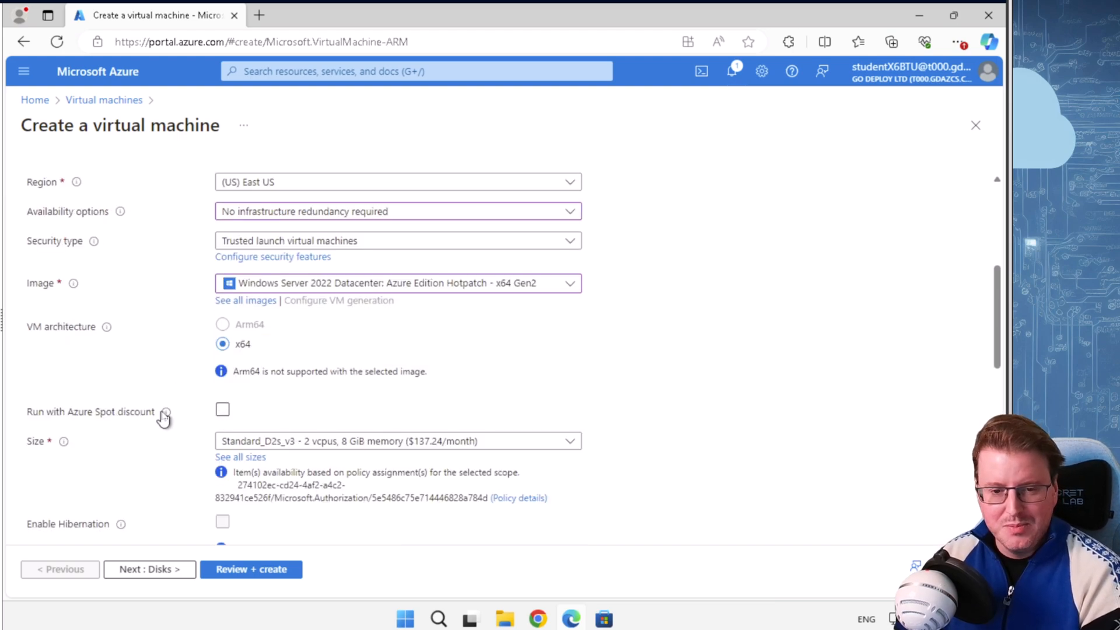
pyautogui.scroll(-1, 164, 417)
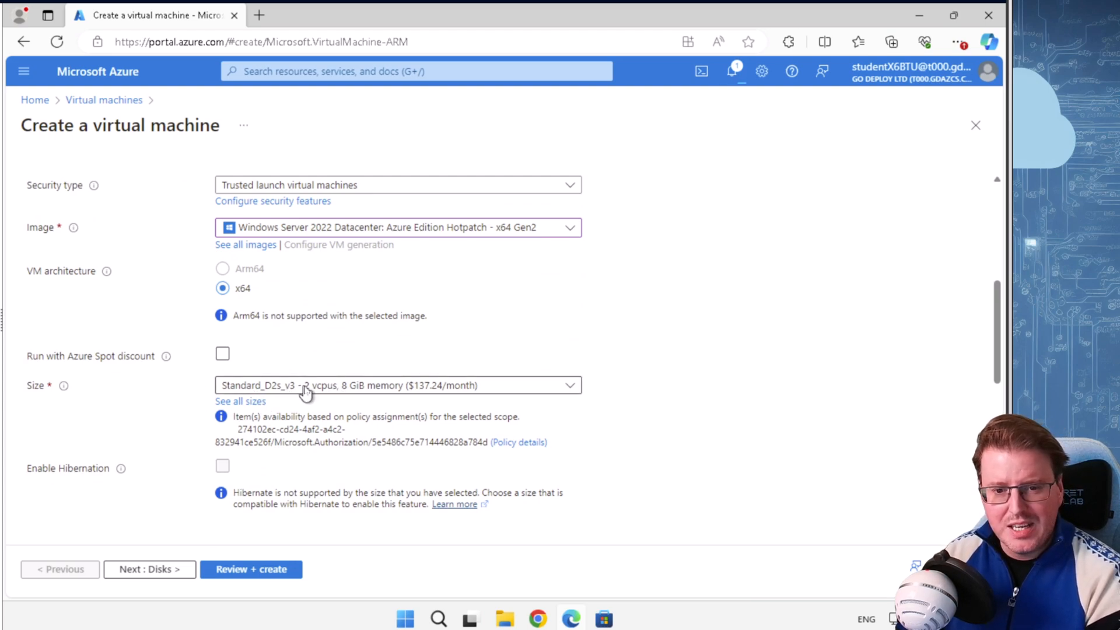
pyautogui.scroll(-2, 142, 378)
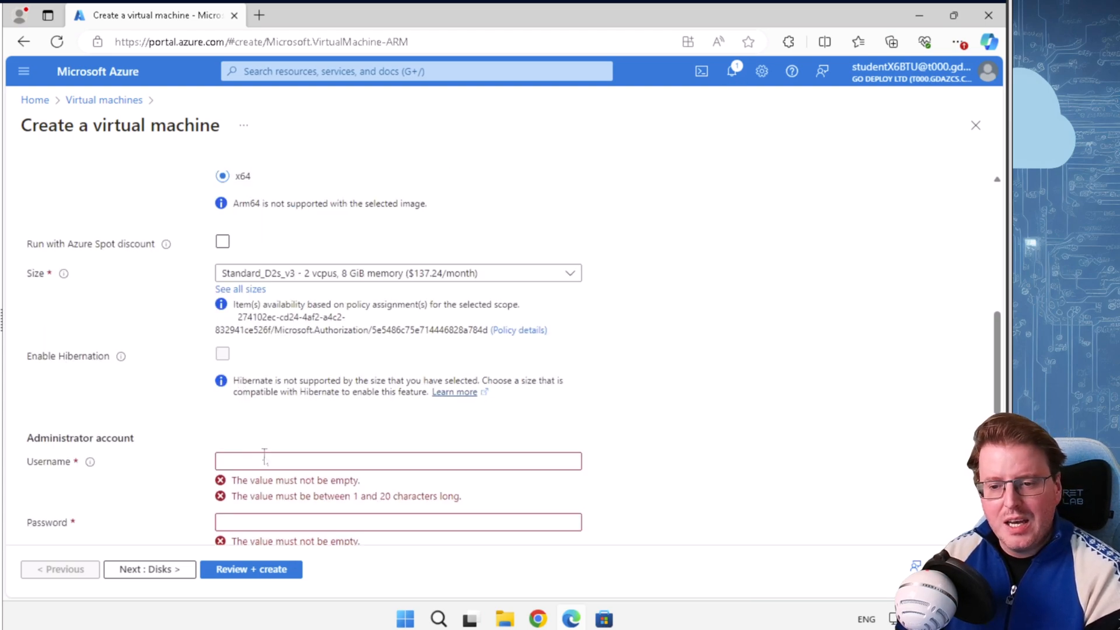
pyautogui.click(264, 459)
pyautogui.write('storageadmin')
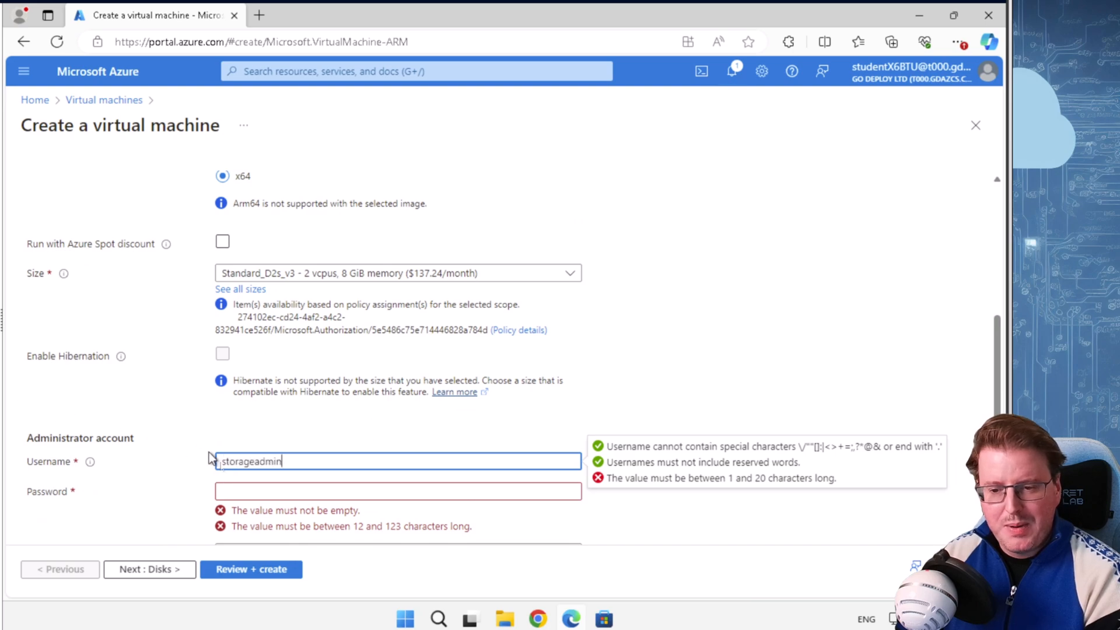
pyautogui.click(263, 490)
pyautogui.write('•••••••••••')
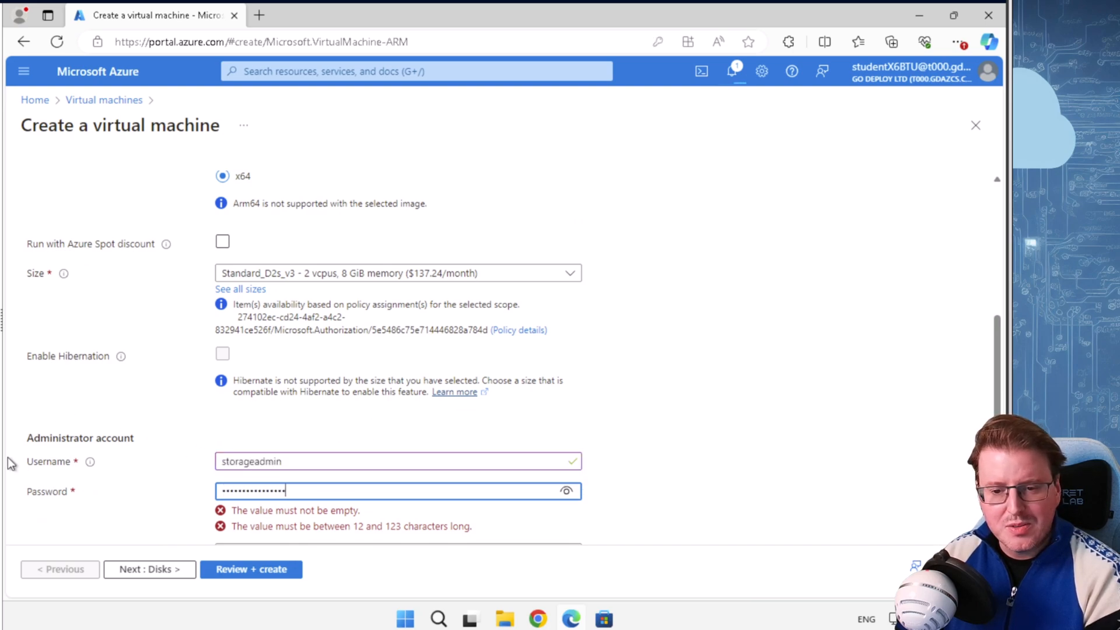
pyautogui.press('Tab')
pyautogui.write('••••••••••••••••')
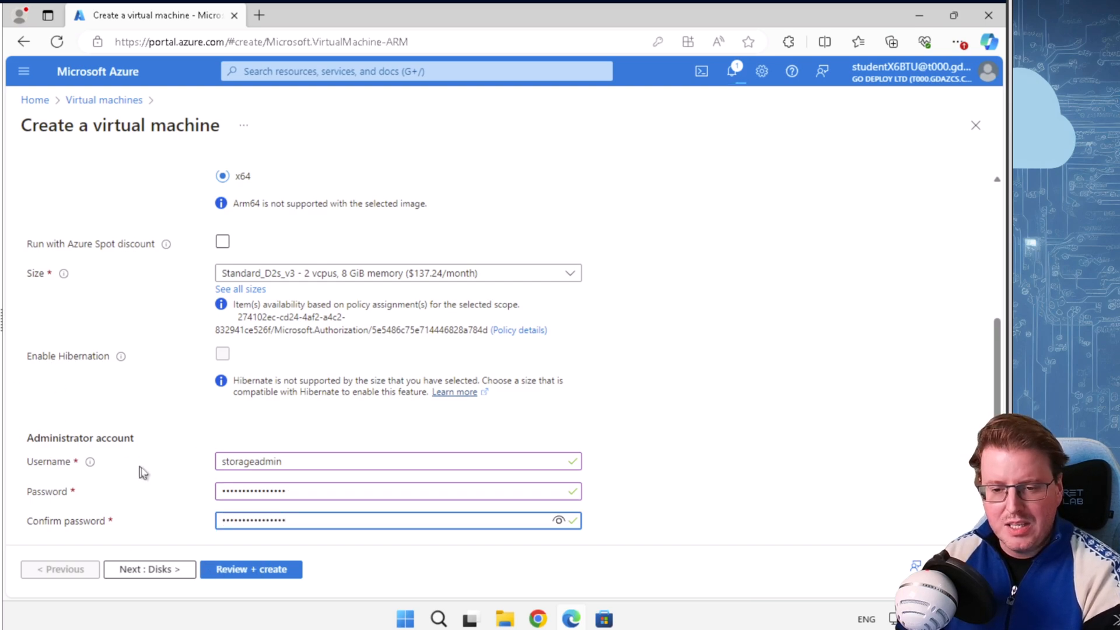
# Apply an existing Windows Server license to the virtual machine and confirm eligibility for Azure Hybrid Benefit
pyautogui.scroll(-6, 134, 490)
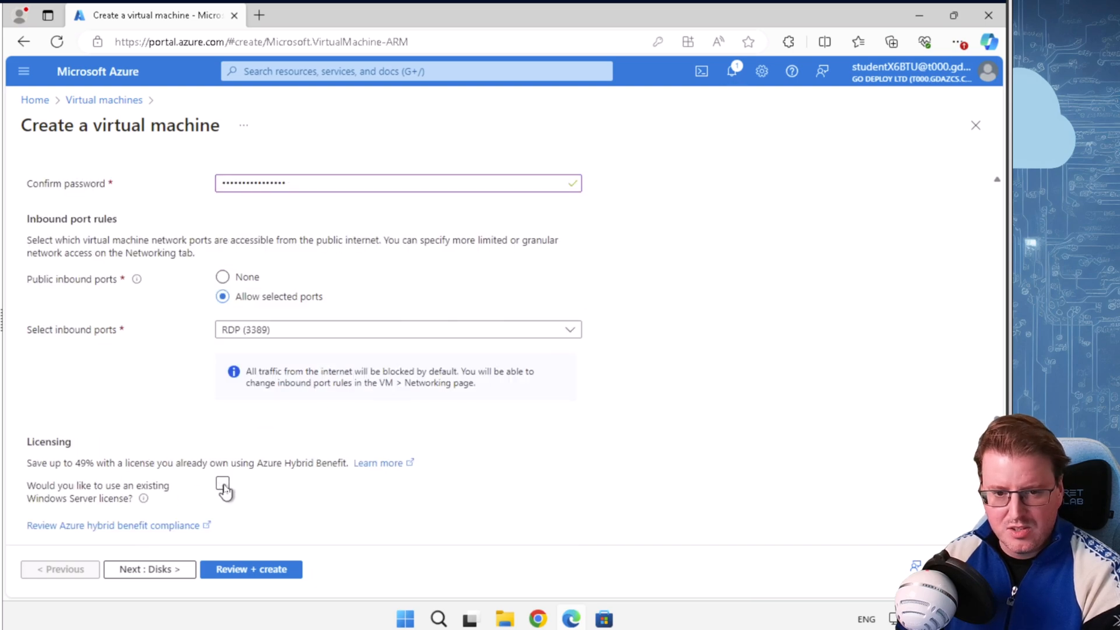
pyautogui.click(223, 484)
pyautogui.click(120, 531)
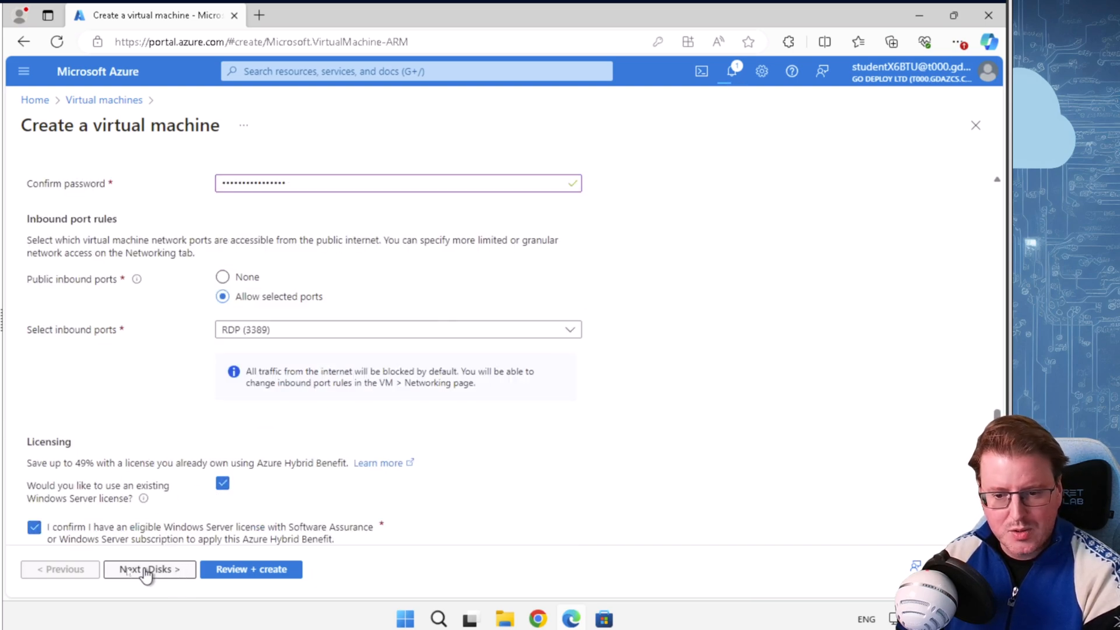
# Review the virtual machine's networking settings, dismissing the browser's offer to save the password
pyautogui.scroll(6, 147, 408)
pyautogui.scroll(5, 175, 291)
pyautogui.click(144, 185)
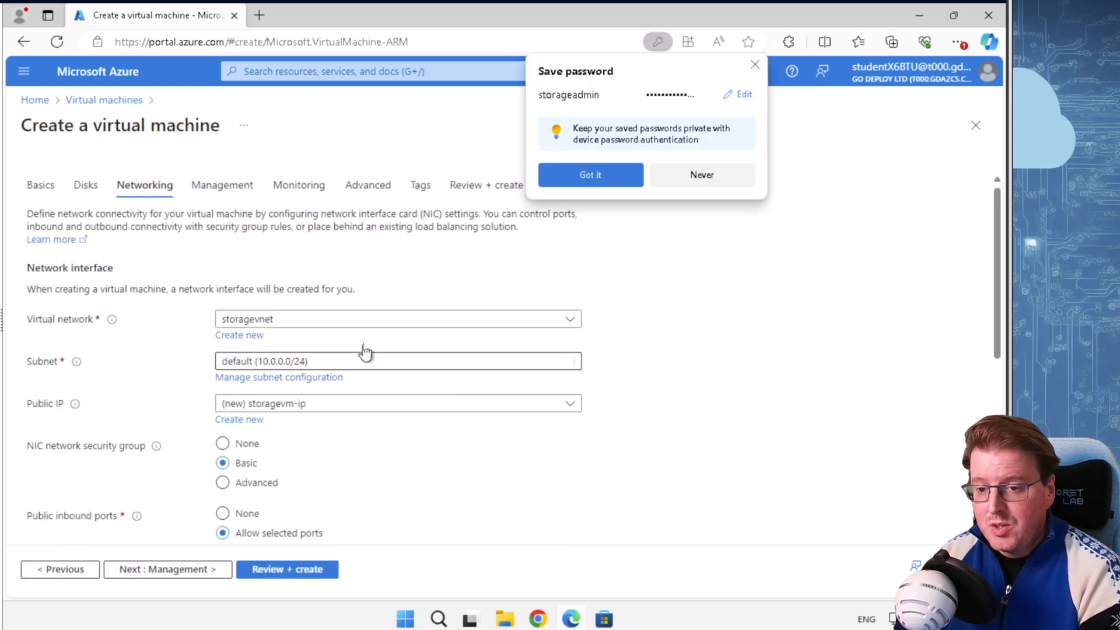
pyautogui.click(755, 65)
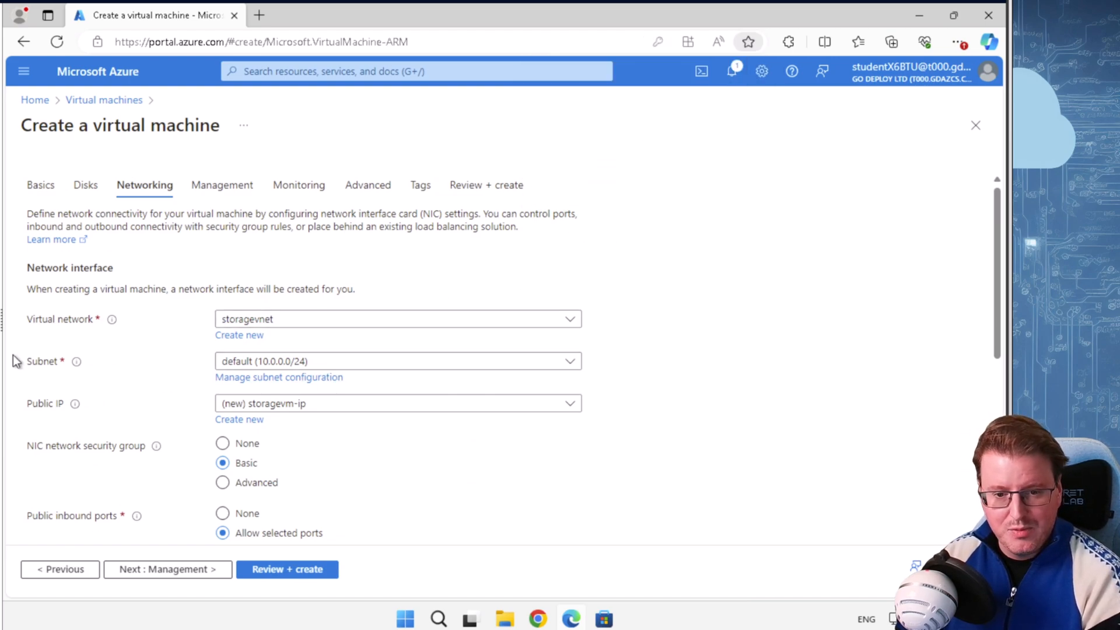
pyautogui.scroll(-1, 208, 445)
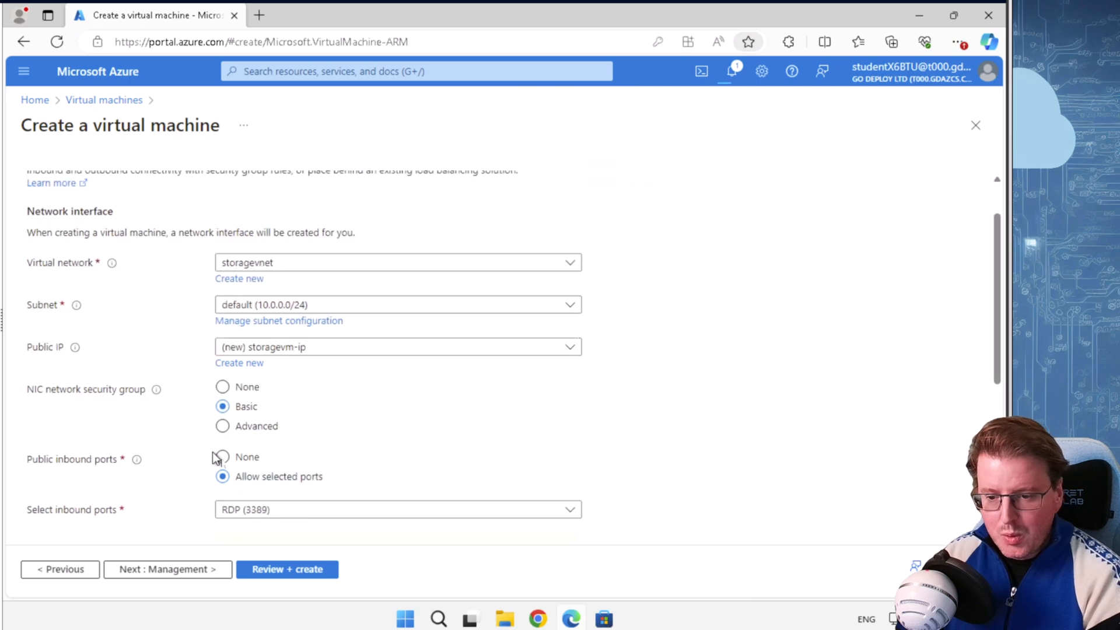
pyautogui.scroll(1, 344, 271)
# Disable boot diagnostics in the monitoring settings, and validate and create the virtual machine
pyautogui.click(293, 185)
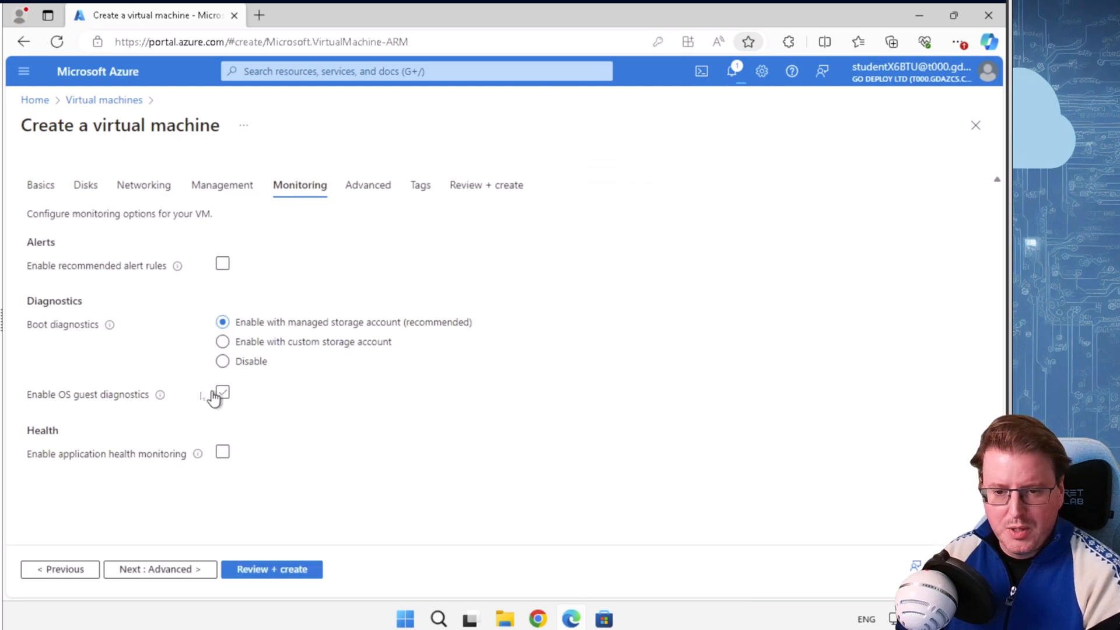
pyautogui.click(224, 361)
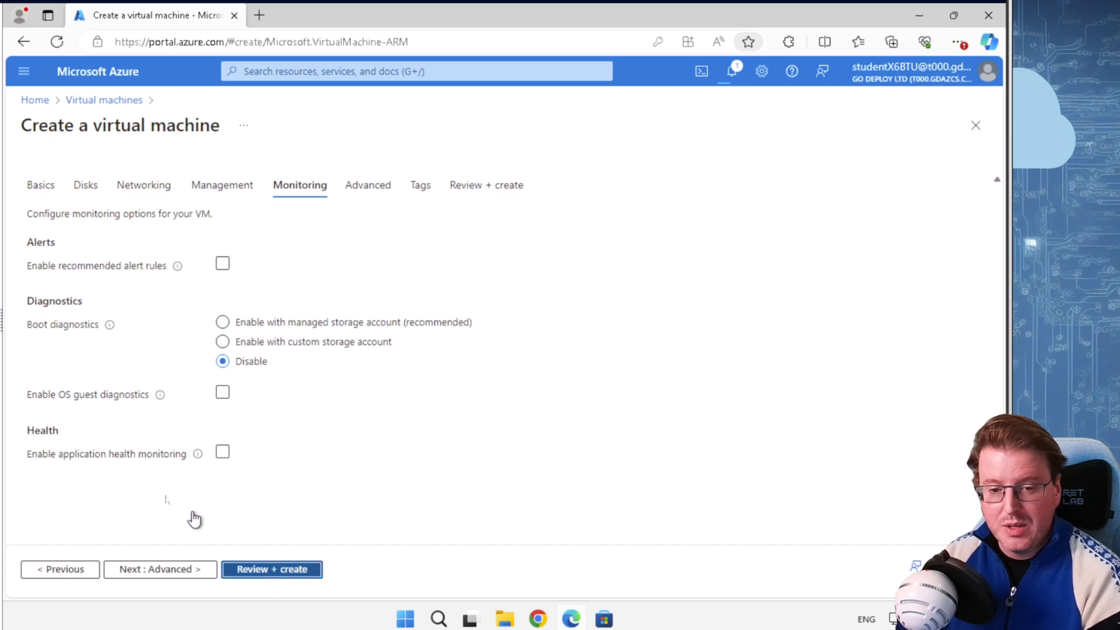
pyautogui.click(249, 567)
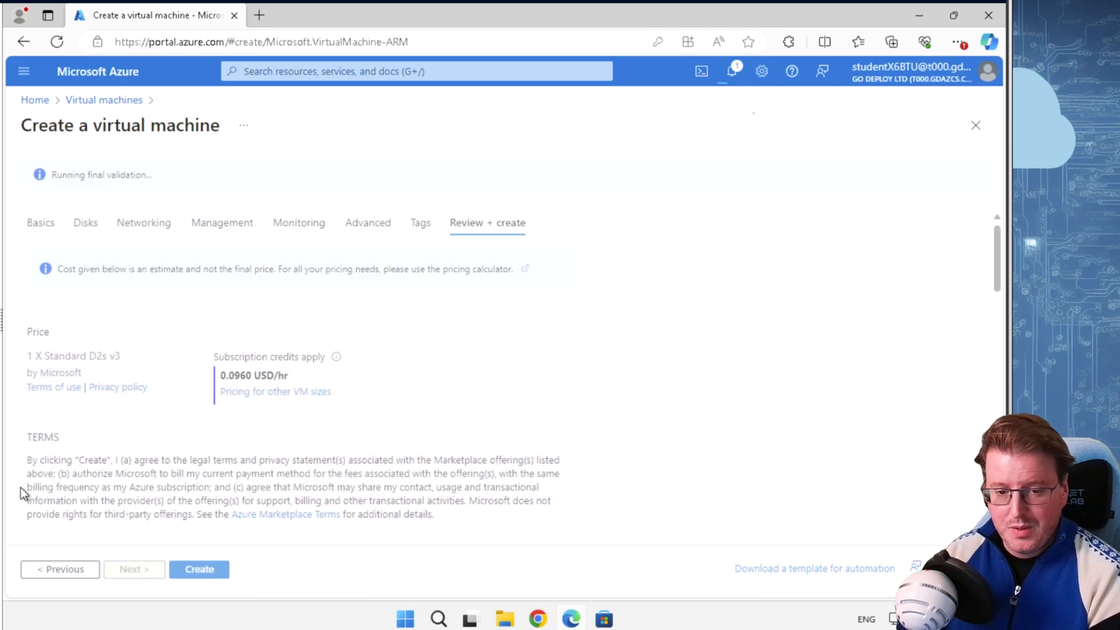
pyautogui.click(213, 574)
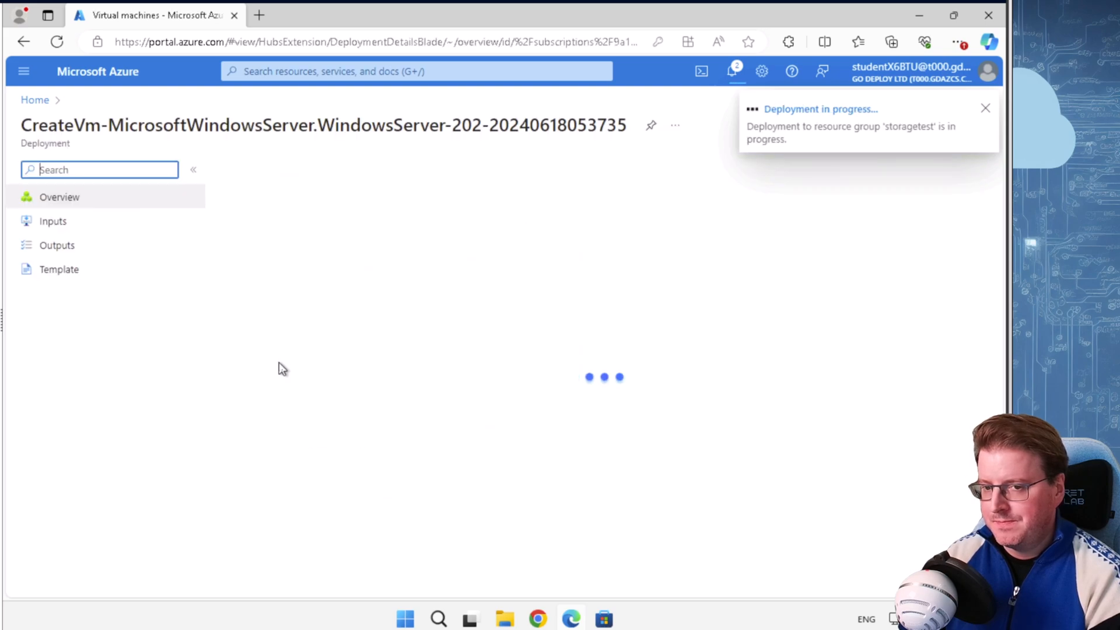
# Search the portal for storage accounts, open that service and start creating a storage account
pyautogui.click(302, 72)
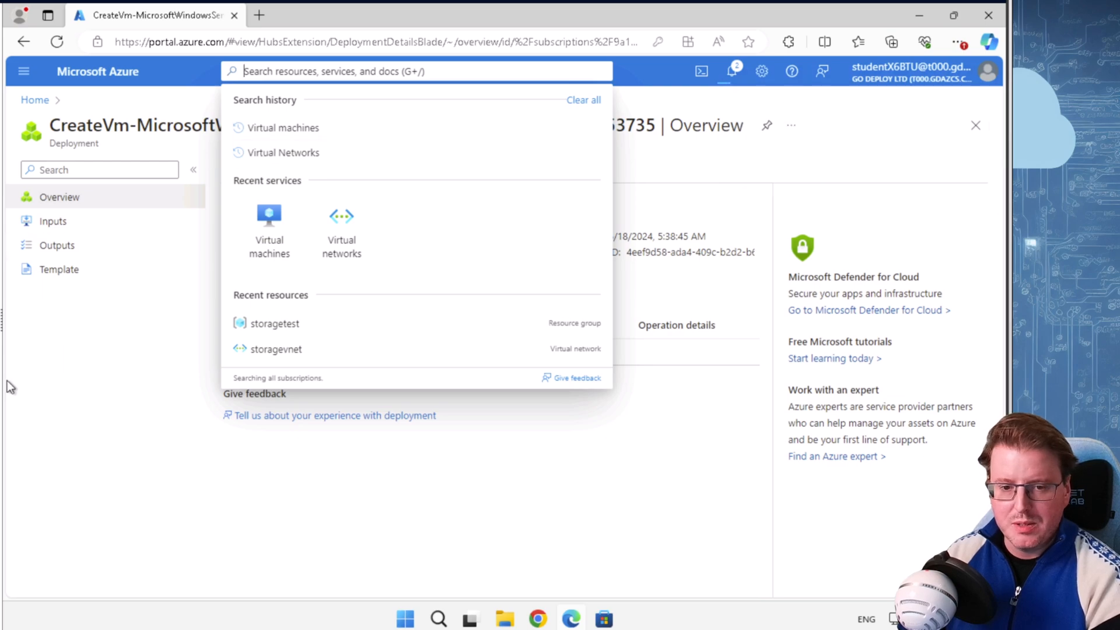
pyautogui.write('storage accounts')
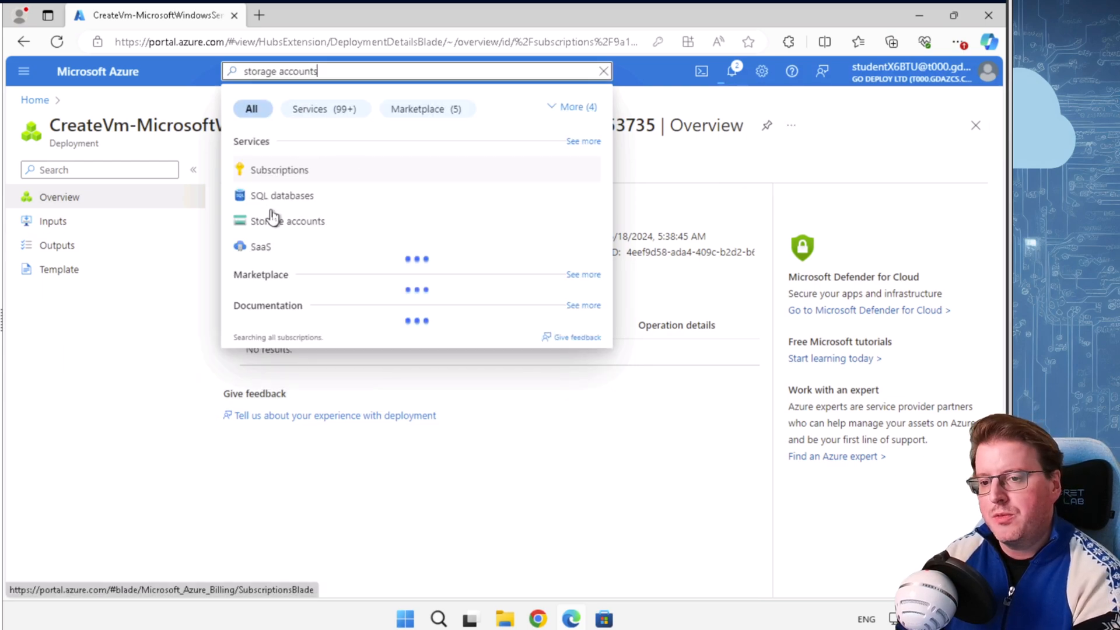
pyautogui.click(295, 171)
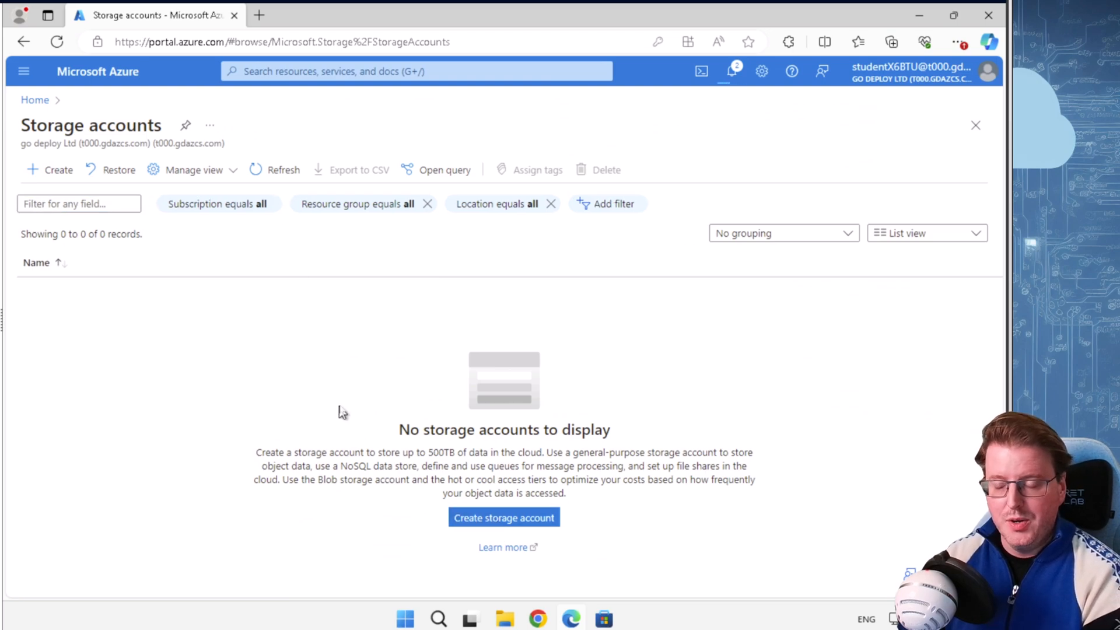
pyautogui.click(504, 518)
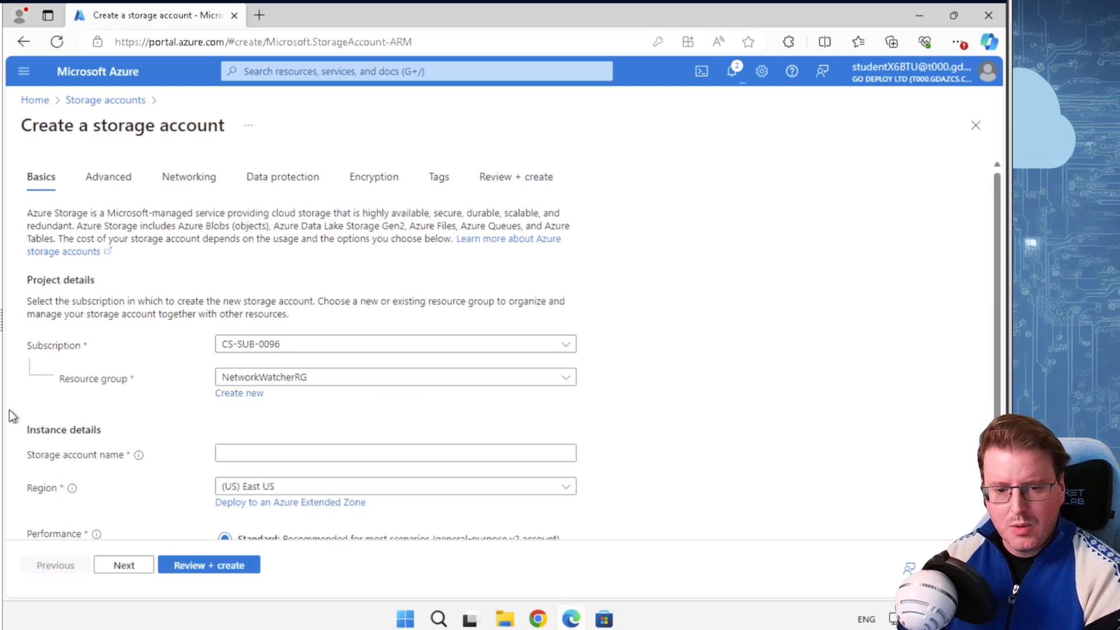
# Name the new storage account storagetestbanana
pyautogui.click(233, 455)
pyautogui.write('stora')
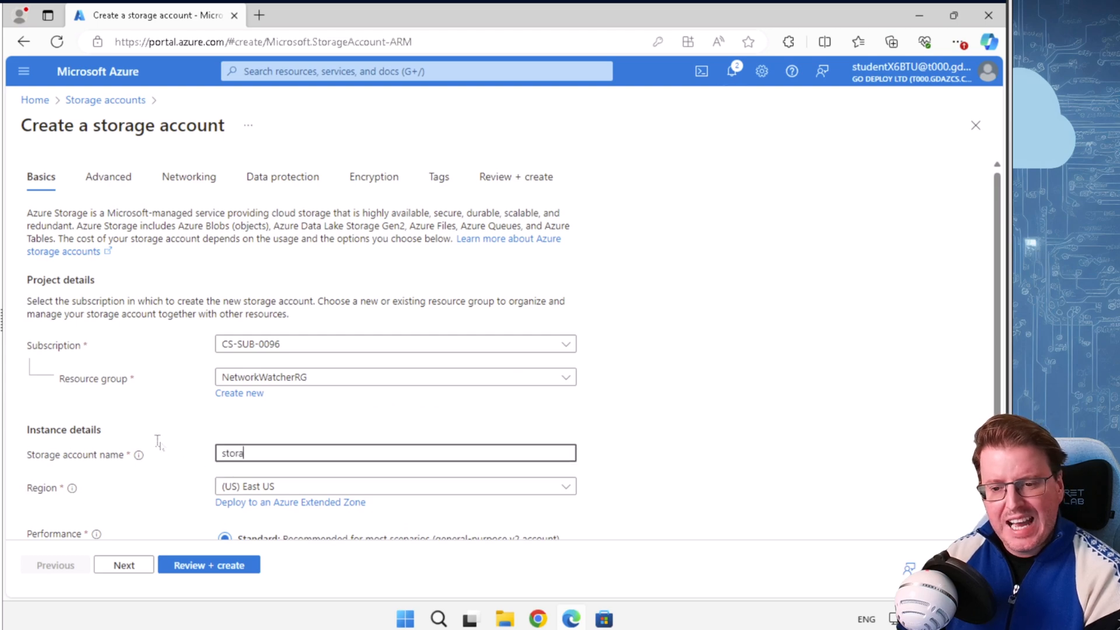
pyautogui.write('getest')
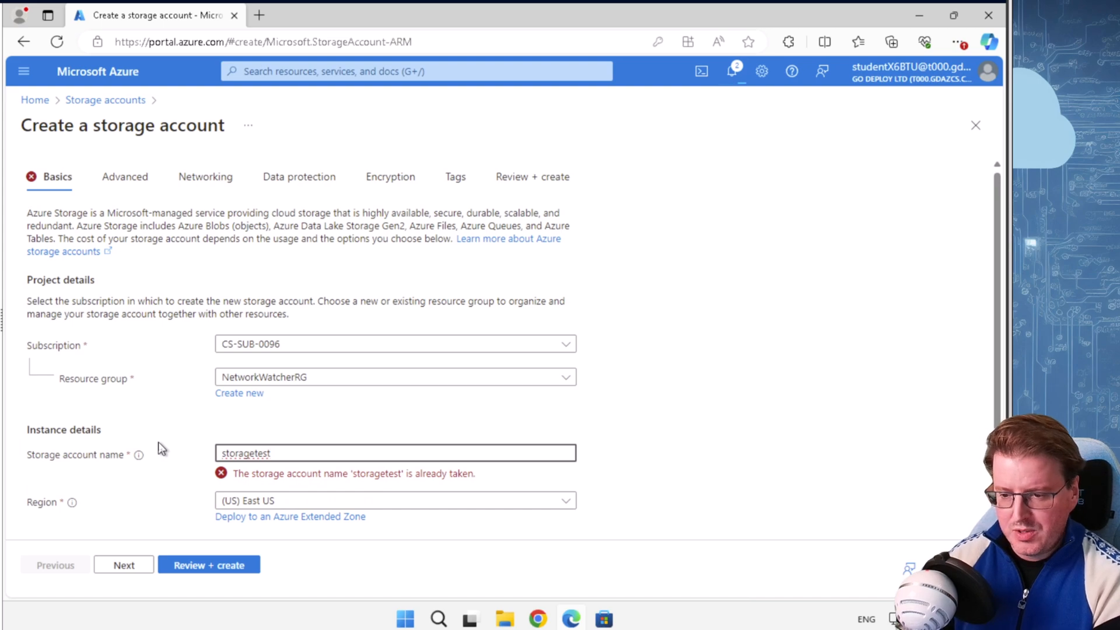
pyautogui.click(329, 453)
pyautogui.write('banana')
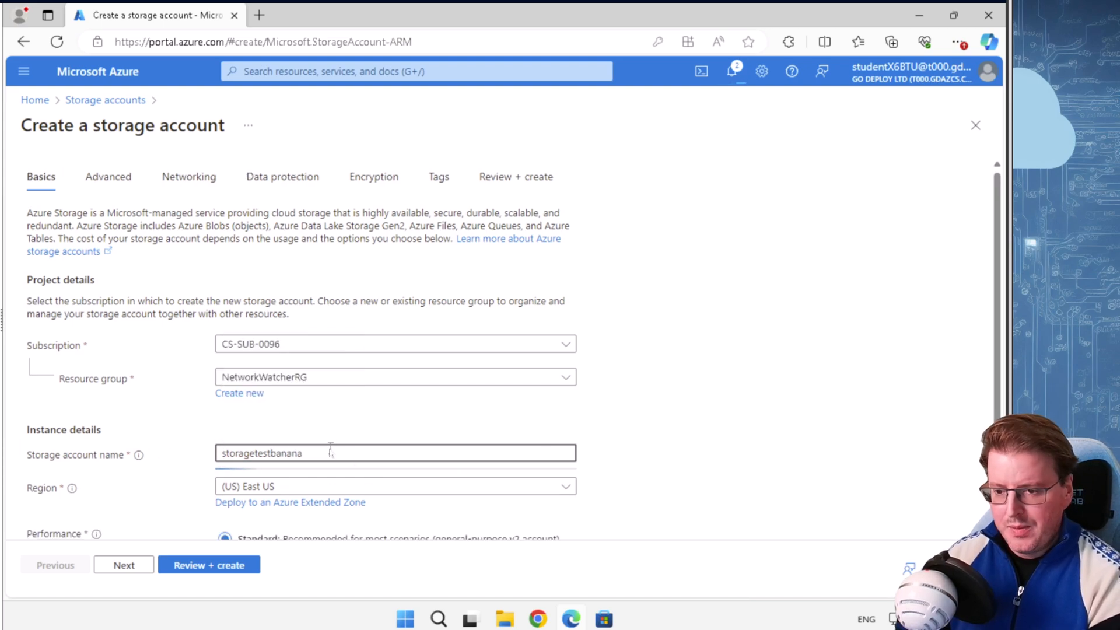
pyautogui.doubleClick(330, 453)
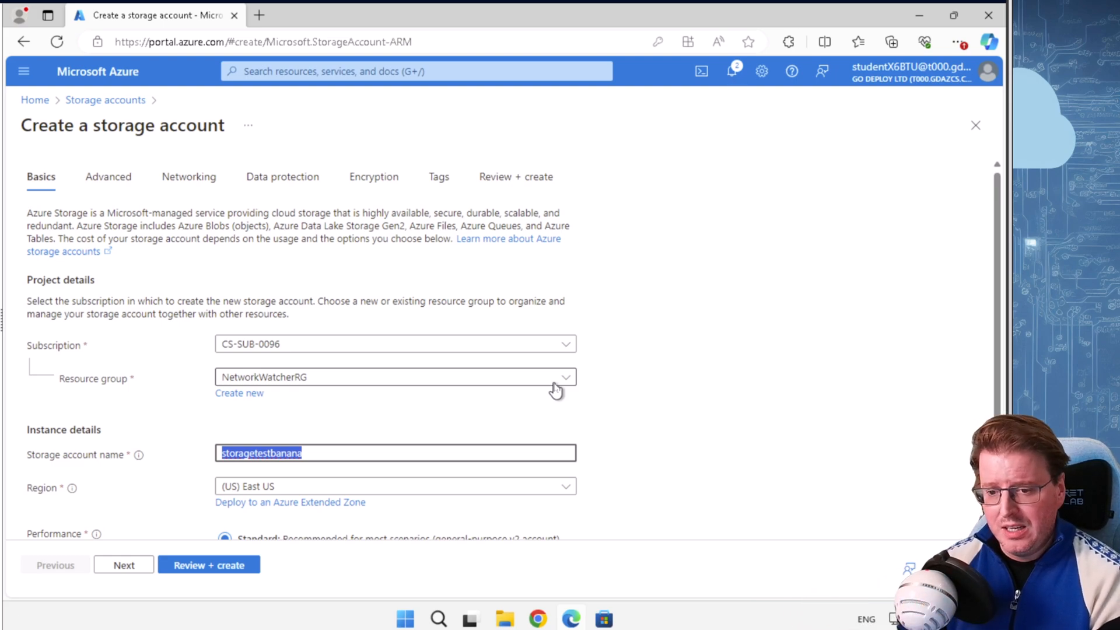
pyautogui.click(636, 399)
# Assign the storage account to the storagetest resource group and set redundancy to Locally-redundant storage (LRS)
pyautogui.click(497, 382)
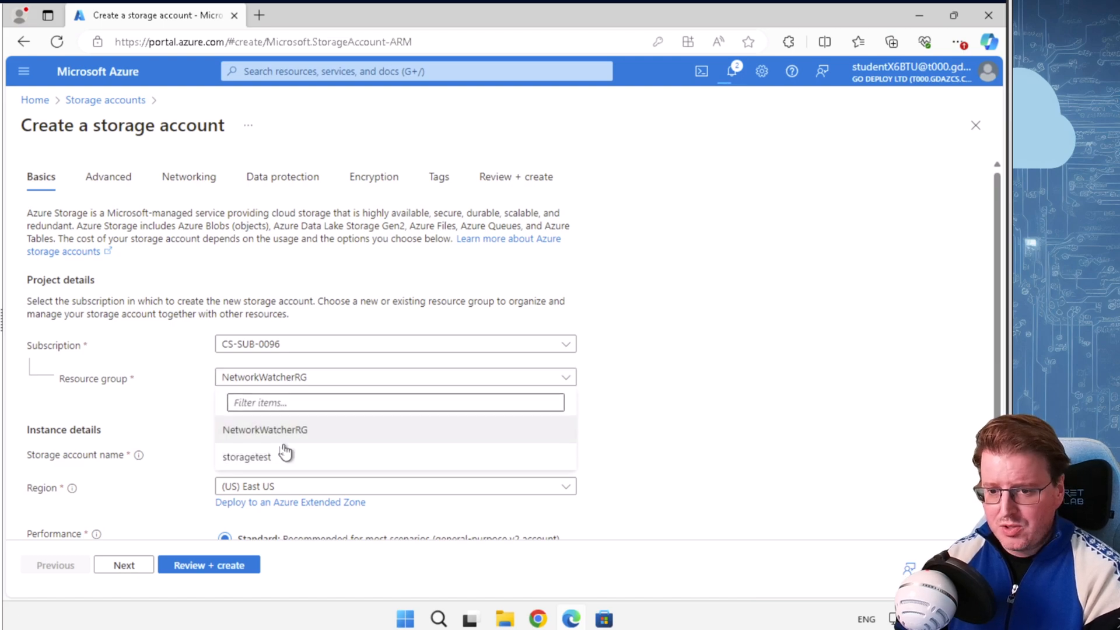
pyautogui.click(482, 446)
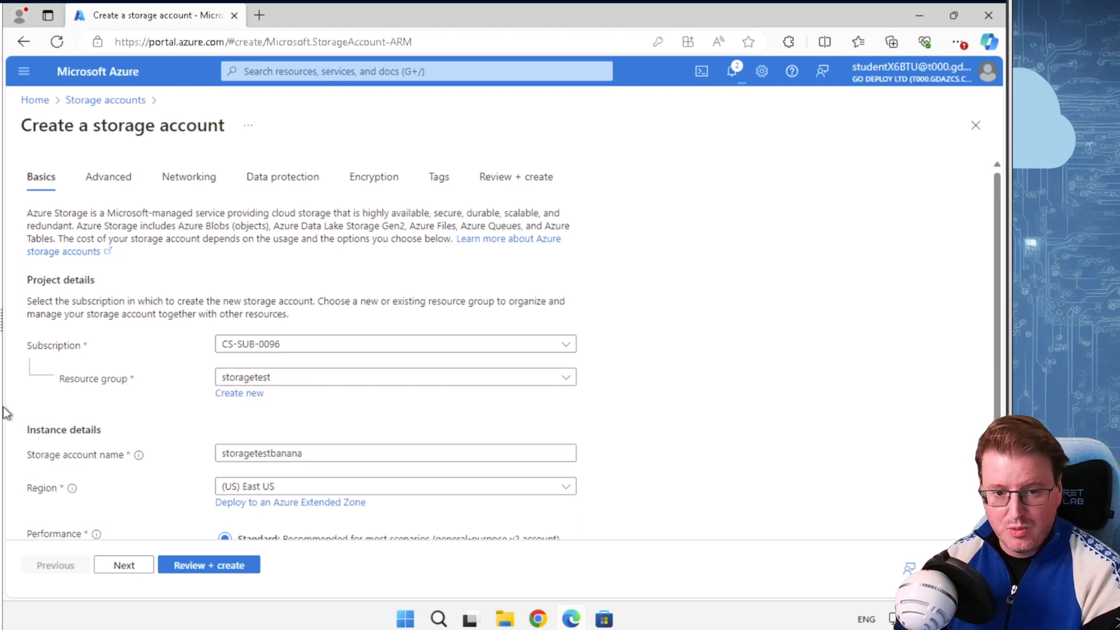
pyautogui.scroll(-2, 160, 457)
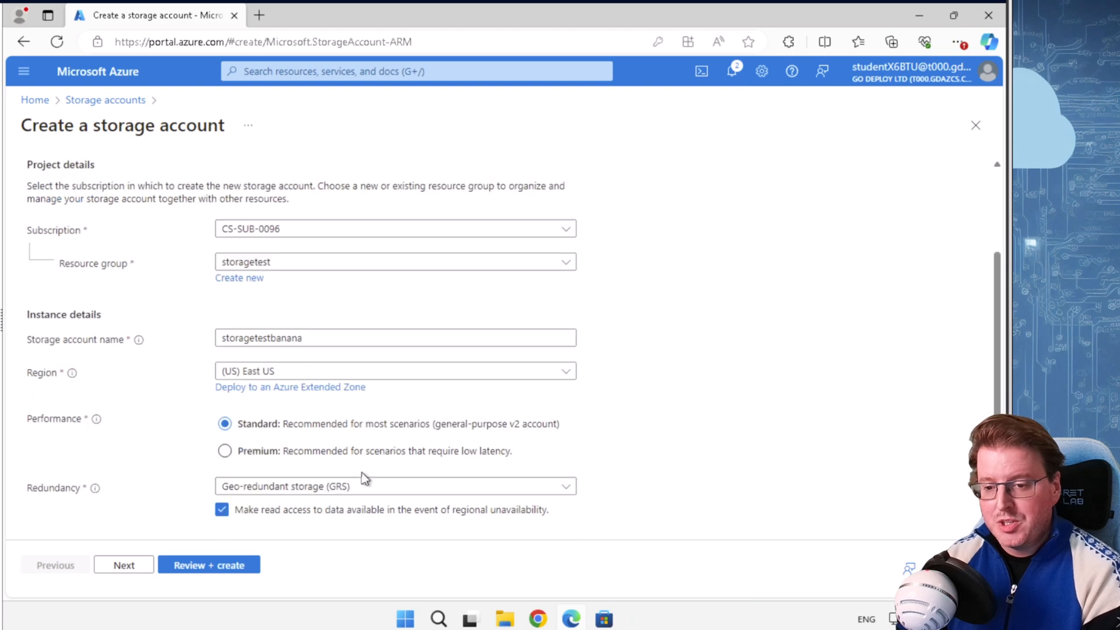
pyautogui.click(294, 488)
pyautogui.click(373, 290)
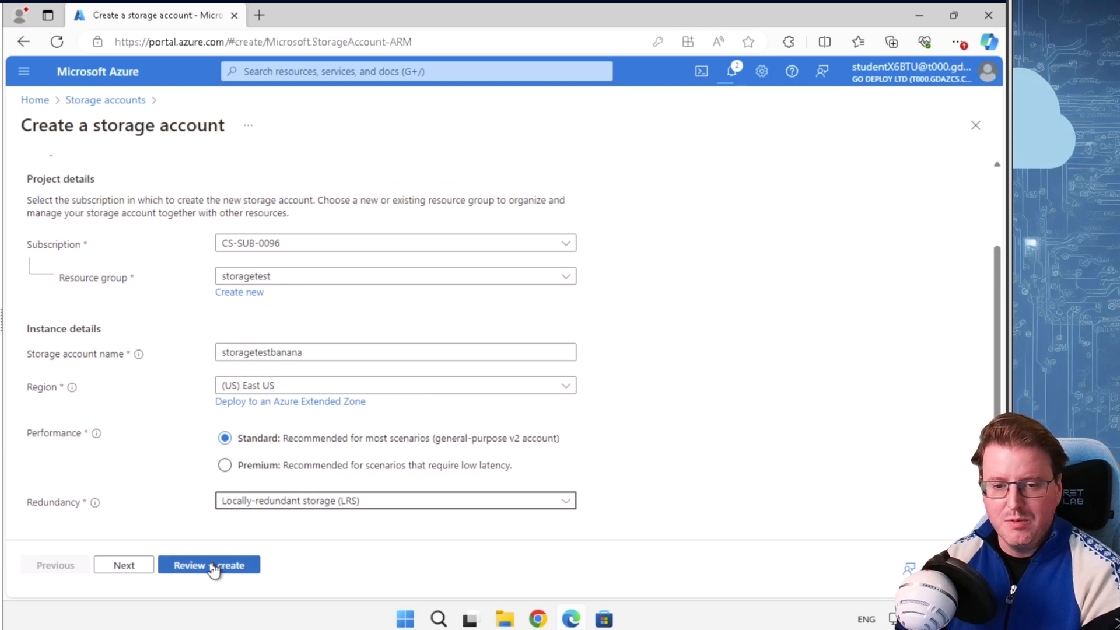
# Keep the default advanced settings, and validate and create the storage account
pyautogui.click(132, 566)
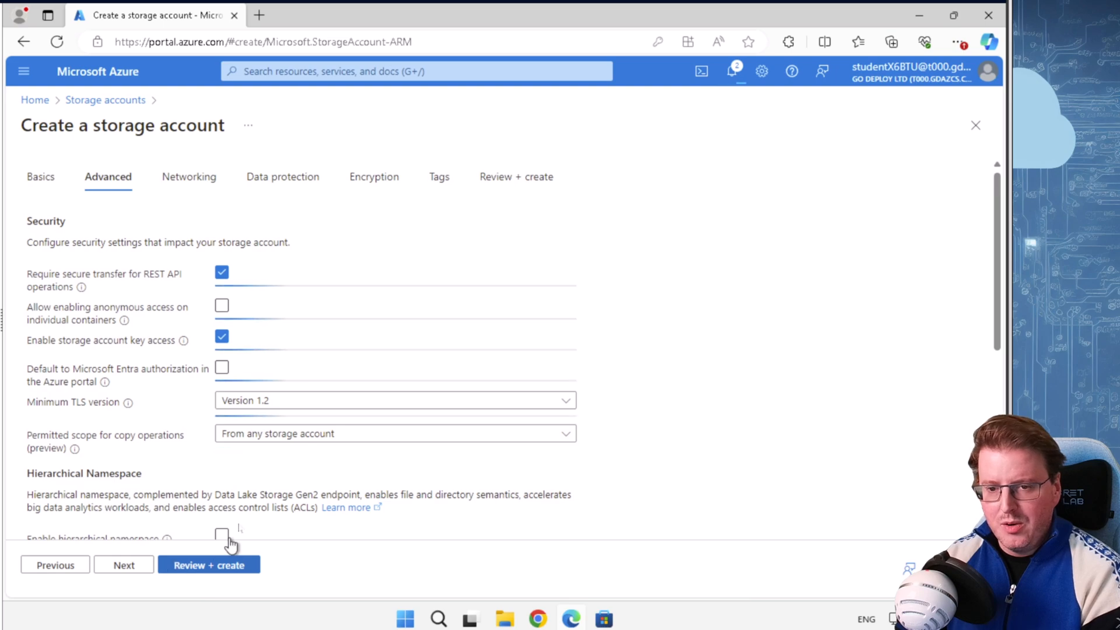
pyautogui.click(521, 182)
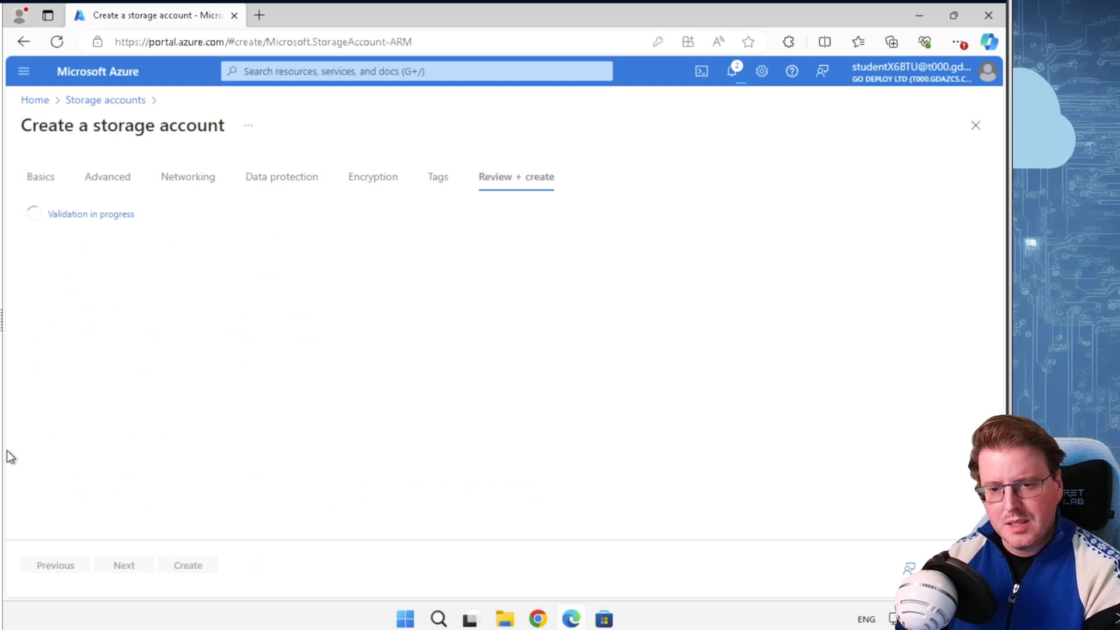
pyautogui.click(187, 564)
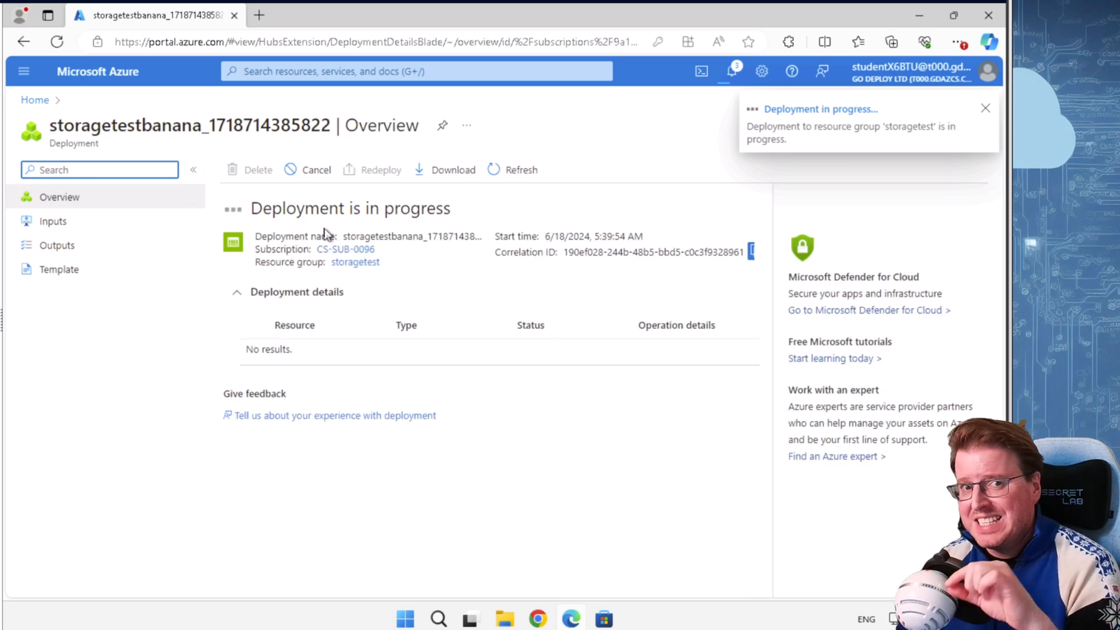
# Open images.bing.com in a new browser tab and search for banana images
pyautogui.hotkey('ctrl', 't')
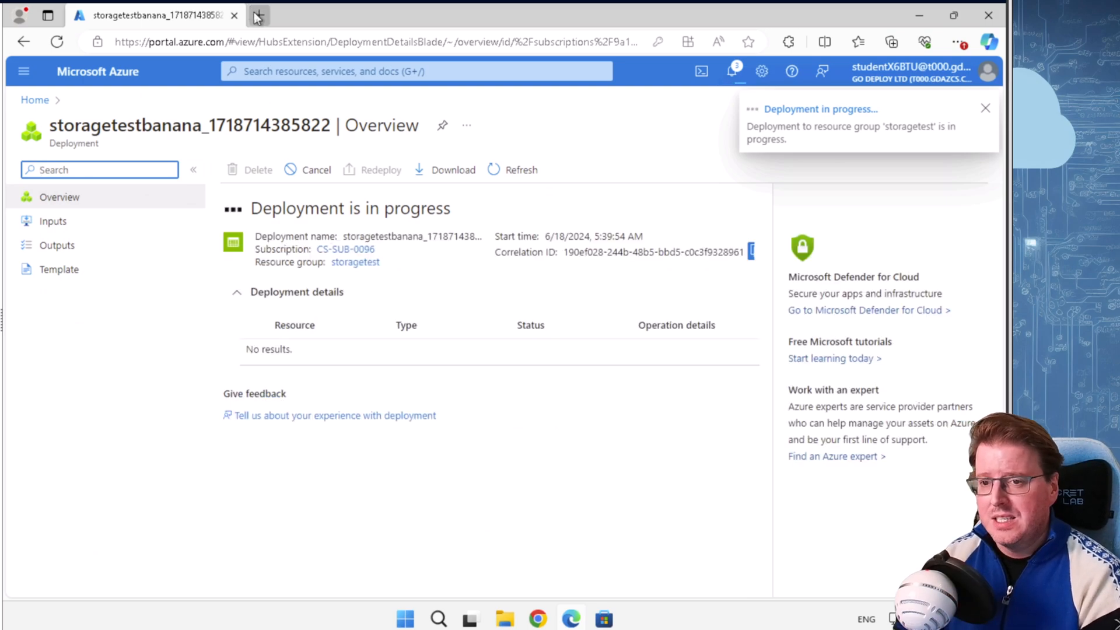
pyautogui.write('im')
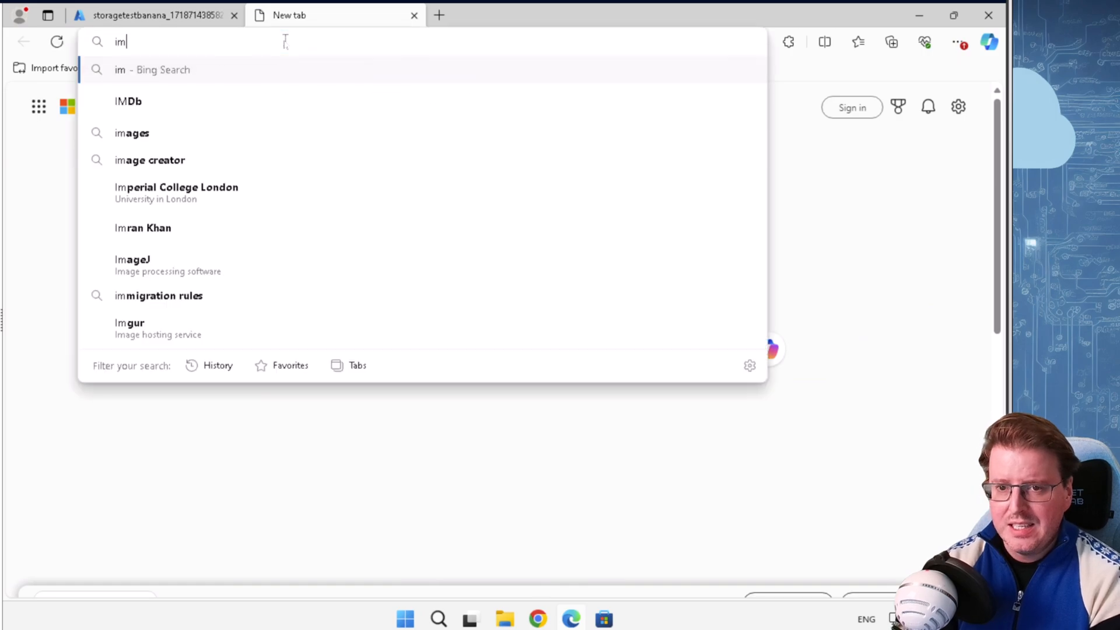
pyautogui.write('ages.bing.')
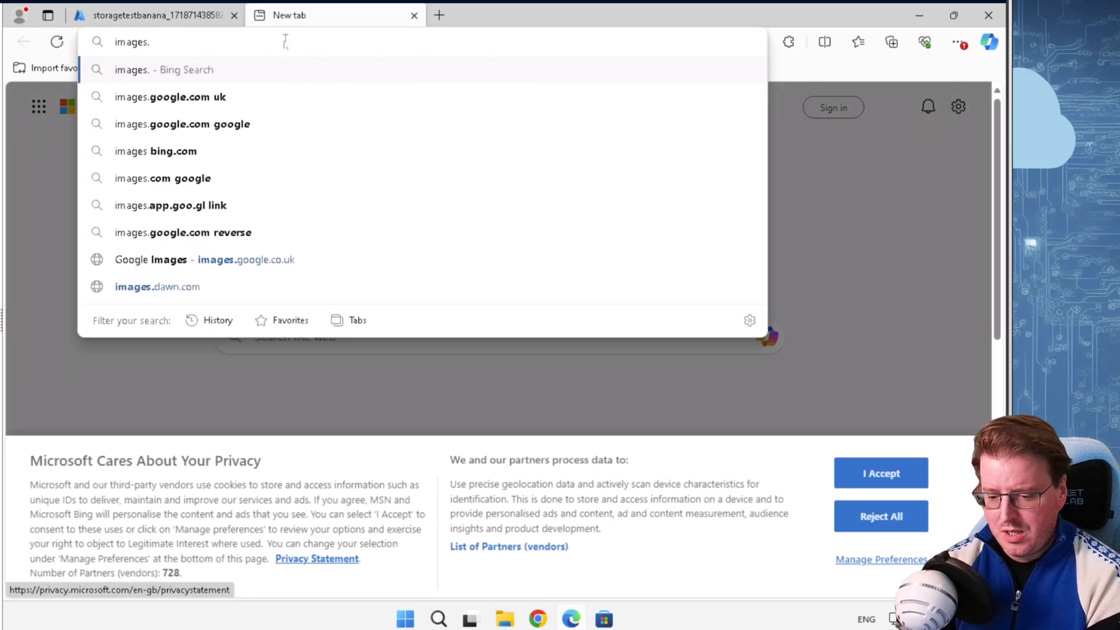
pyautogui.write('com')
pyautogui.press('Return')
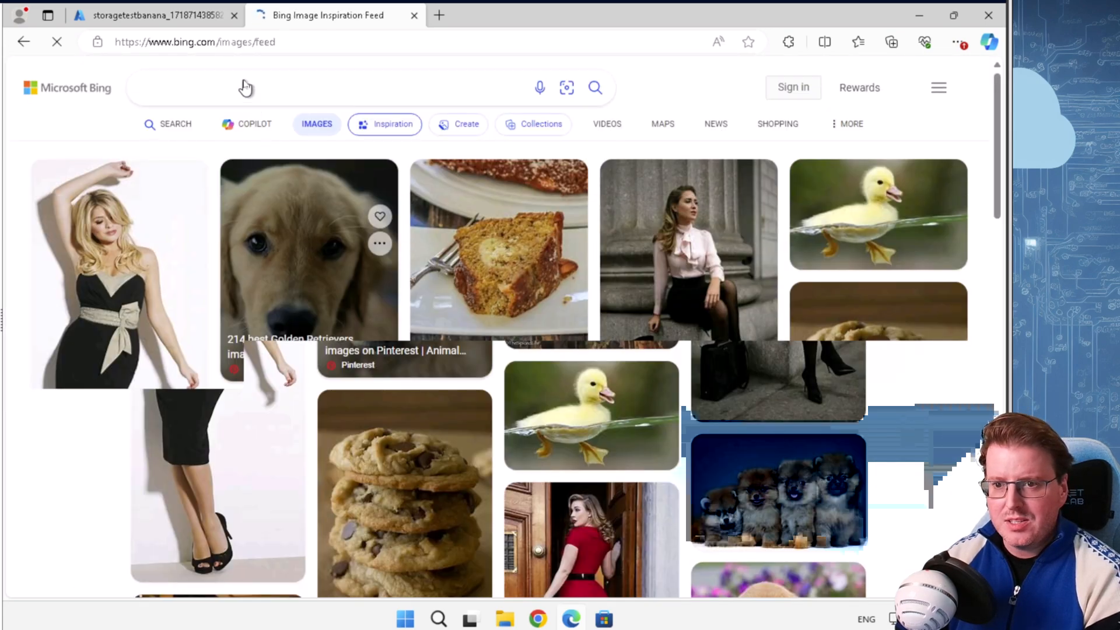
pyautogui.write('banana')
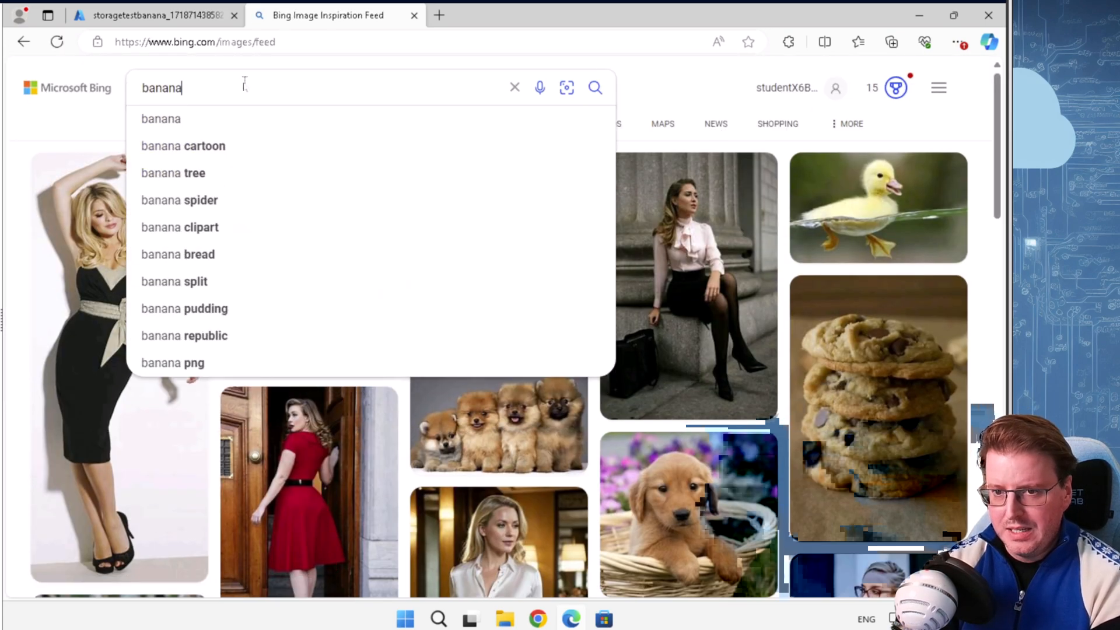
pyautogui.press('Return')
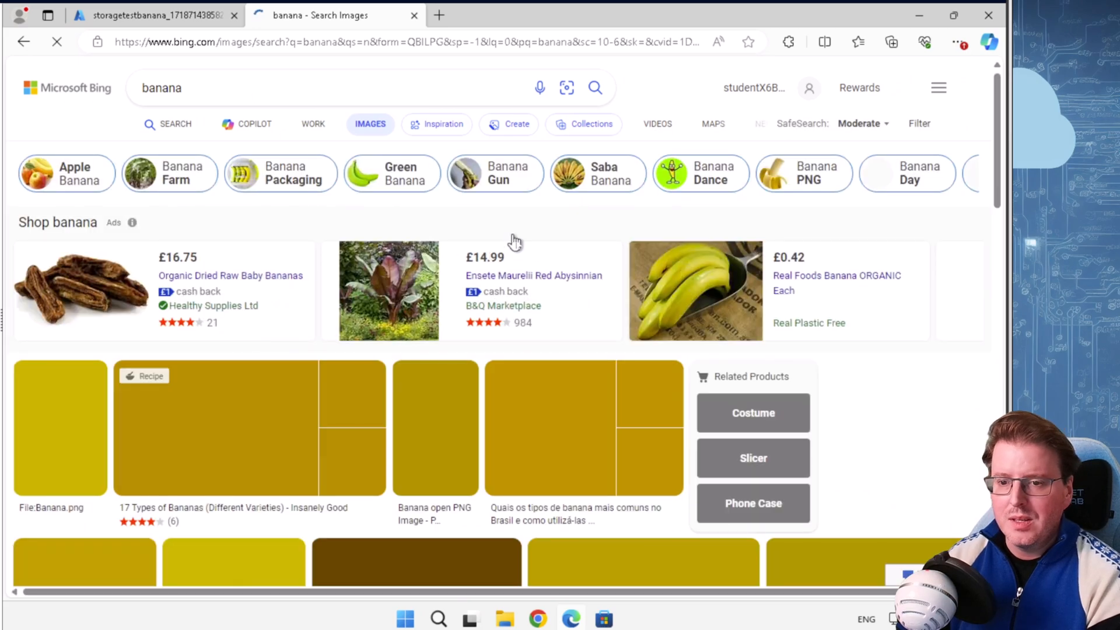
# Save the Wikimedia File:Banana.png image to the Desktop as a PNG named banana, and close the image search page
pyautogui.scroll(-1, 215, 419)
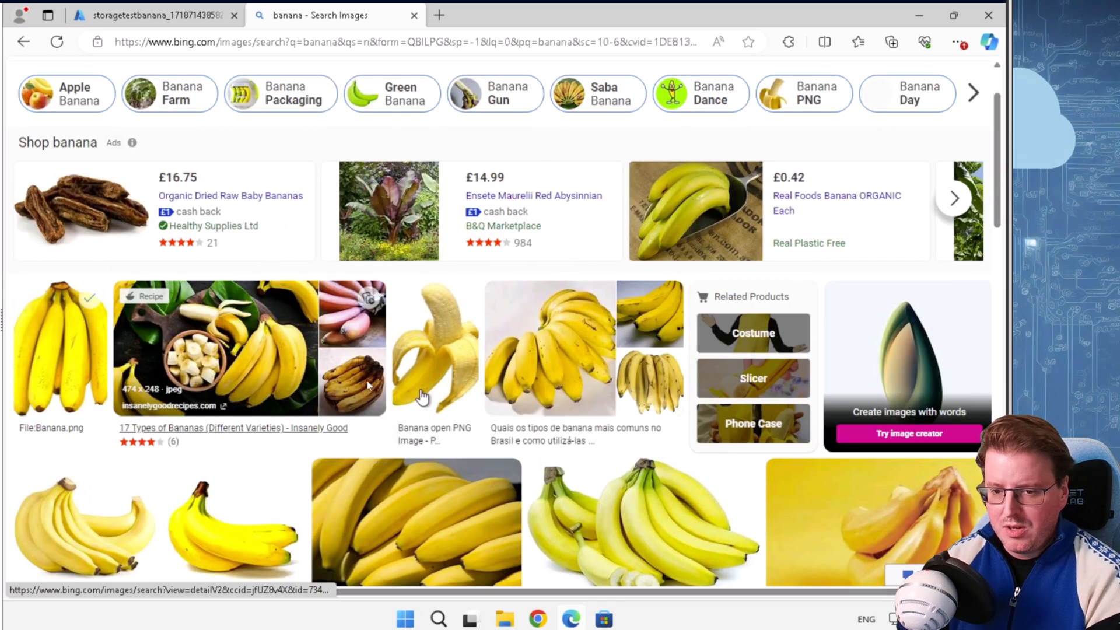
pyautogui.click(76, 359)
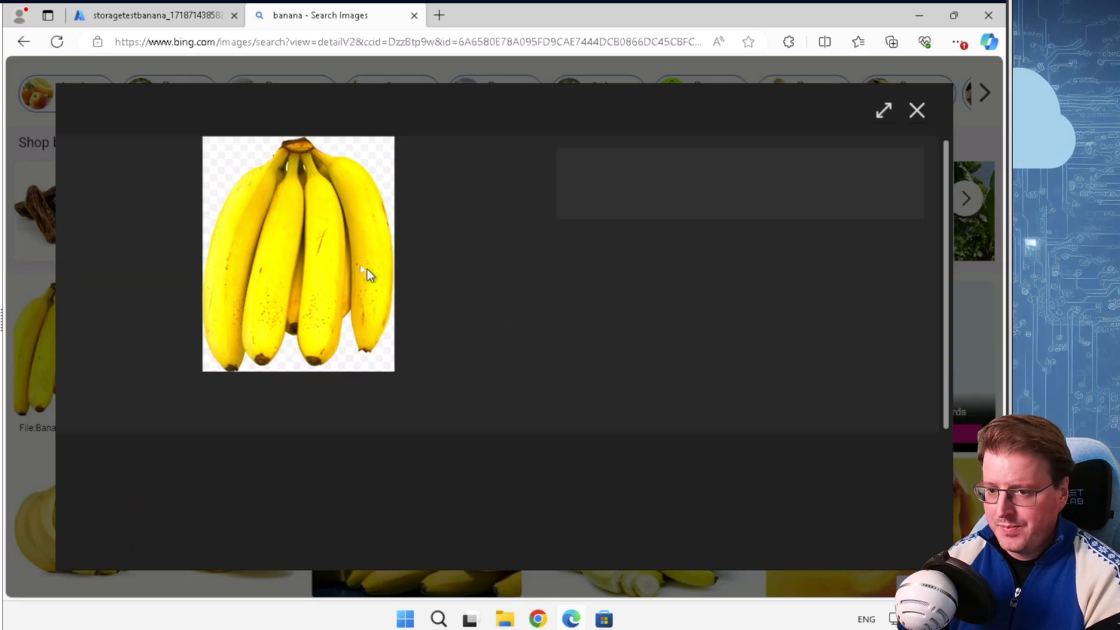
pyautogui.rightClick(333, 253)
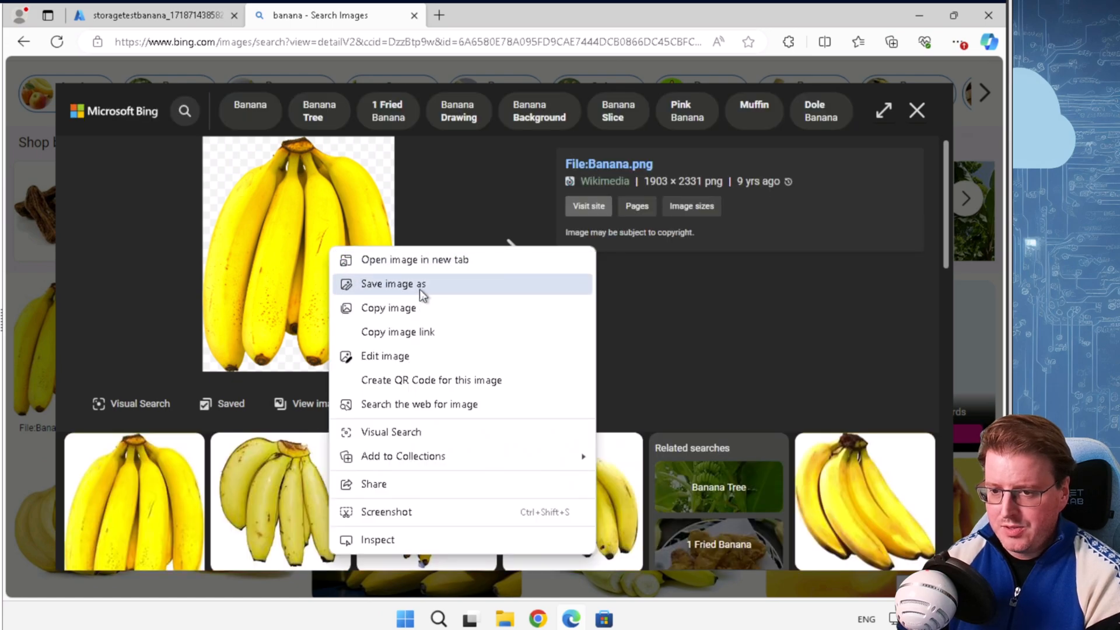
pyautogui.click(420, 288)
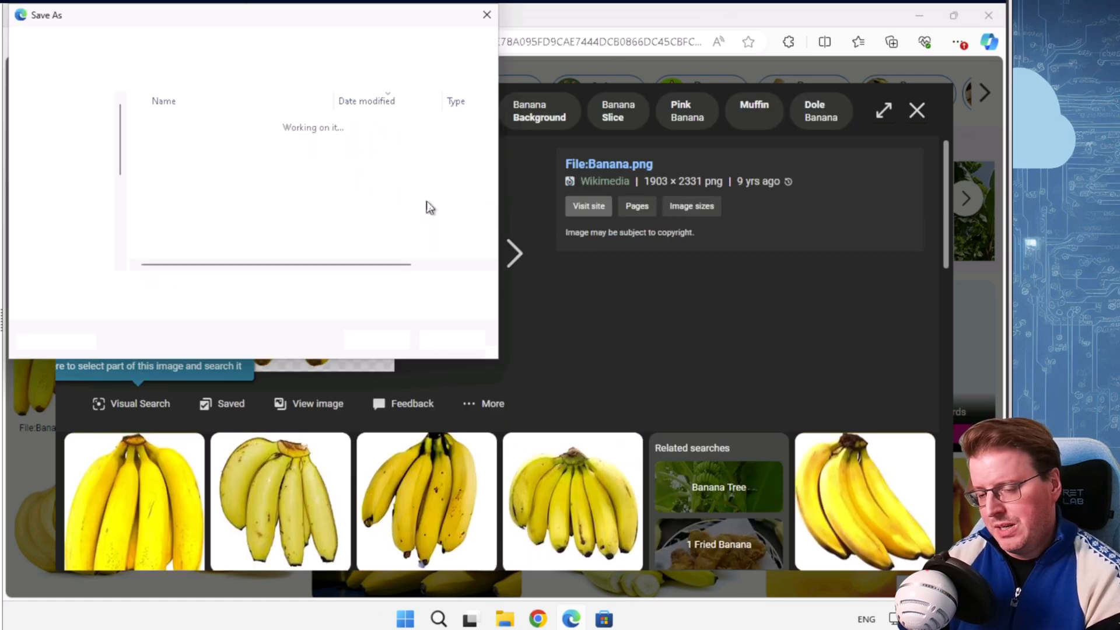
pyautogui.write('banana')
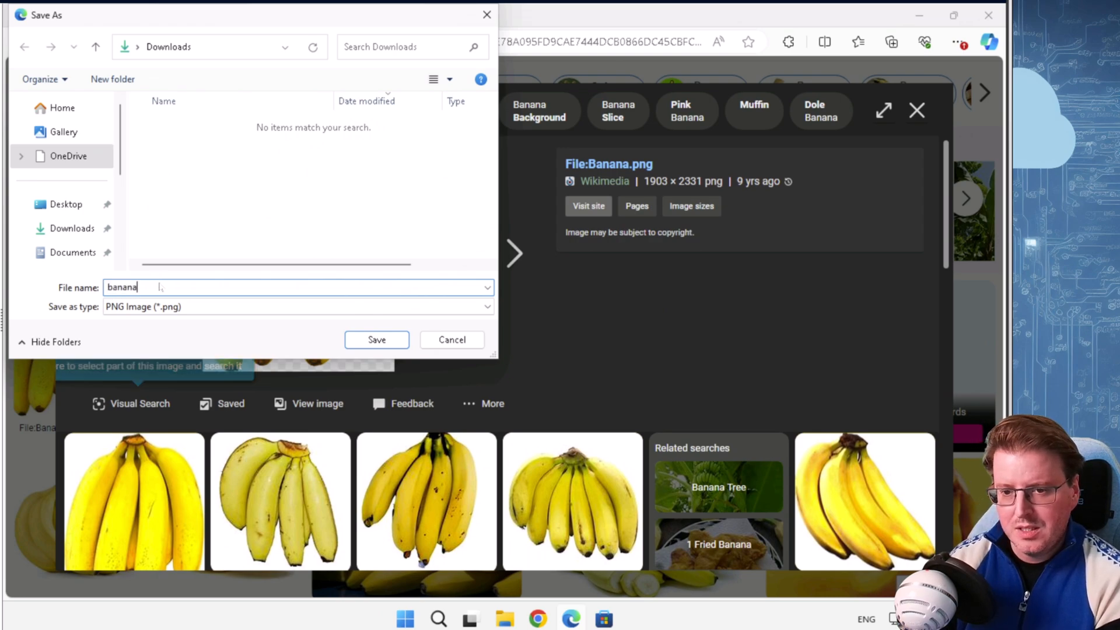
pyautogui.click(39, 132)
pyautogui.click(62, 204)
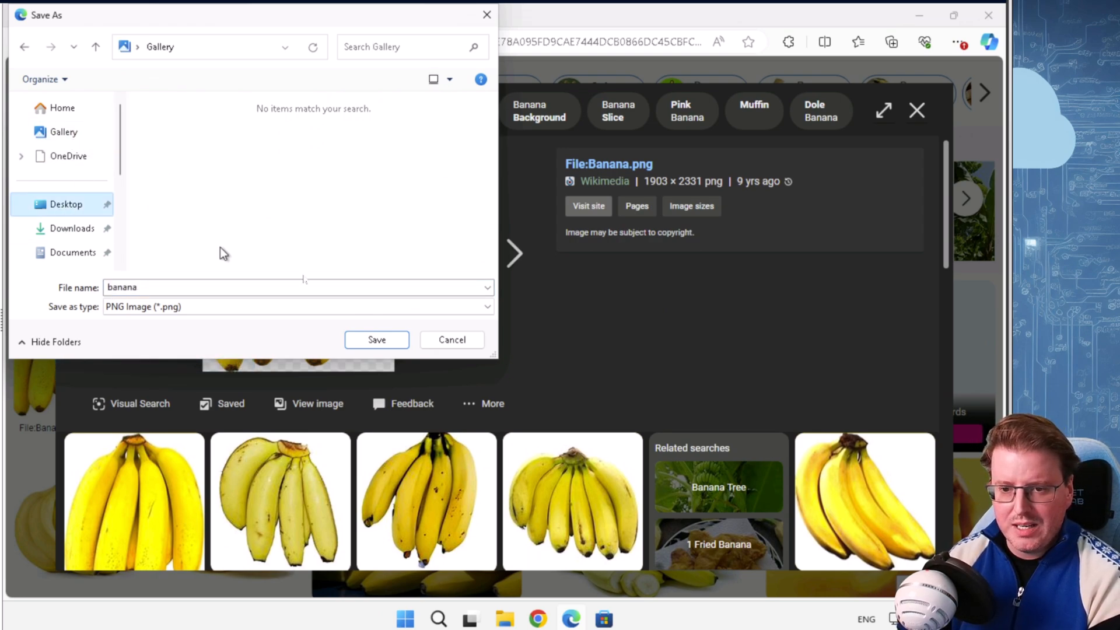
pyautogui.click(378, 343)
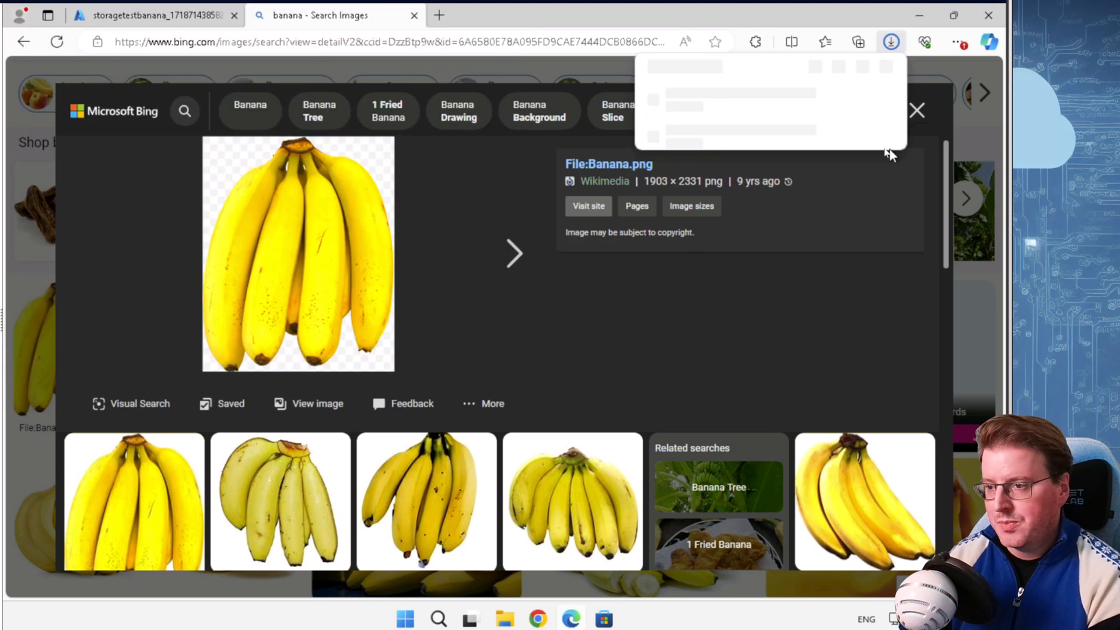
pyautogui.click(917, 110)
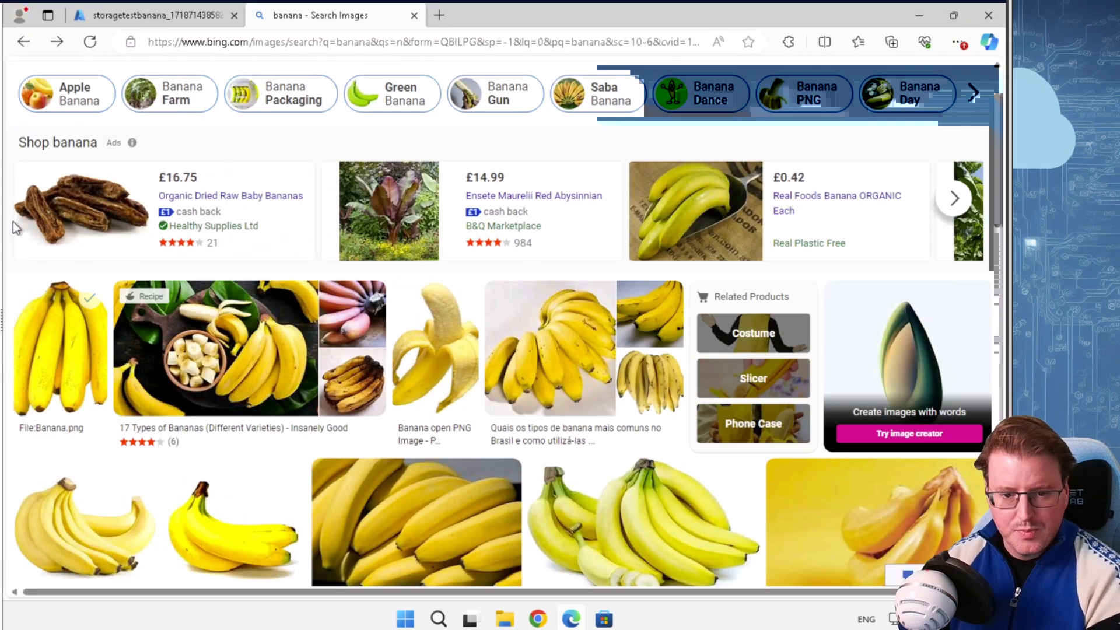
pyautogui.click(421, 15)
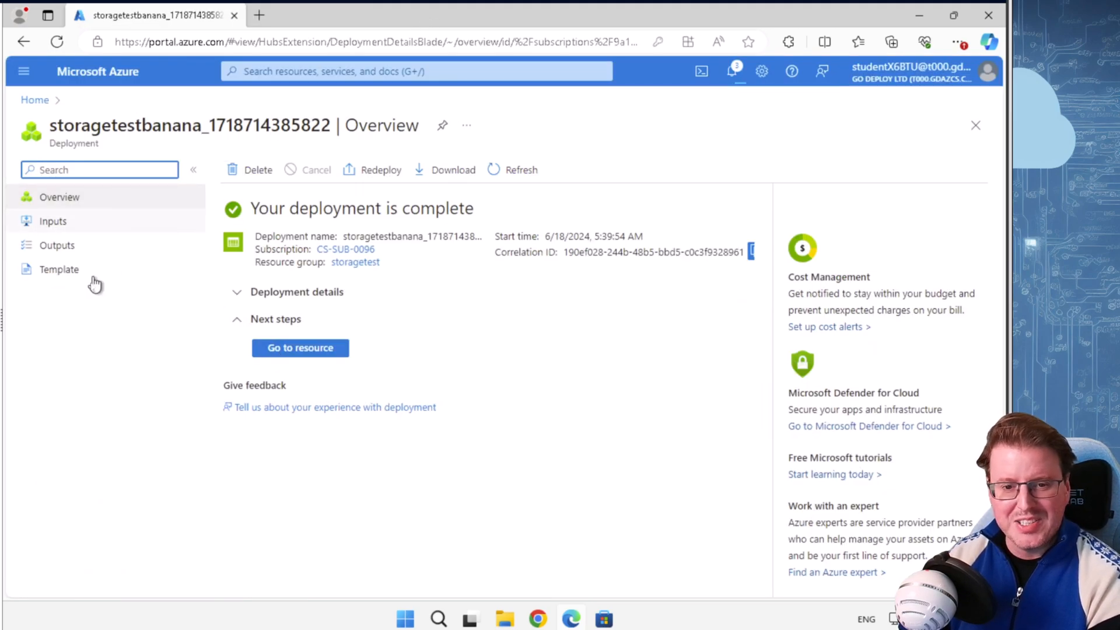
# Open the newly deployed storagetestbanana storage account and dismiss the deployment notification
pyautogui.click(322, 348)
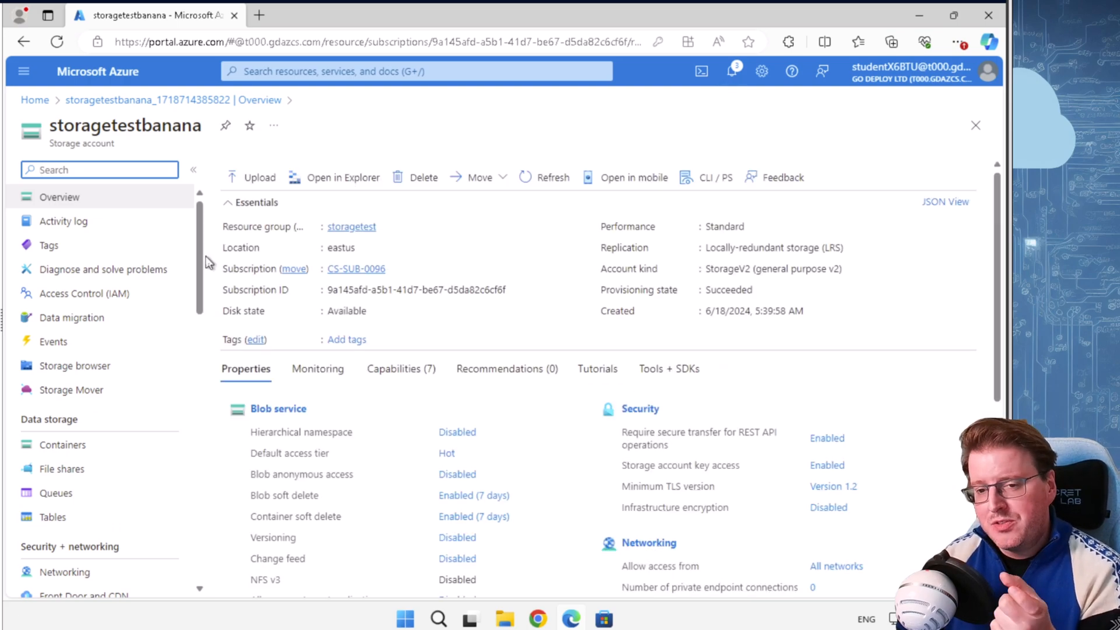
pyautogui.scroll(-1, 203, 254)
pyautogui.scroll(1, 201, 245)
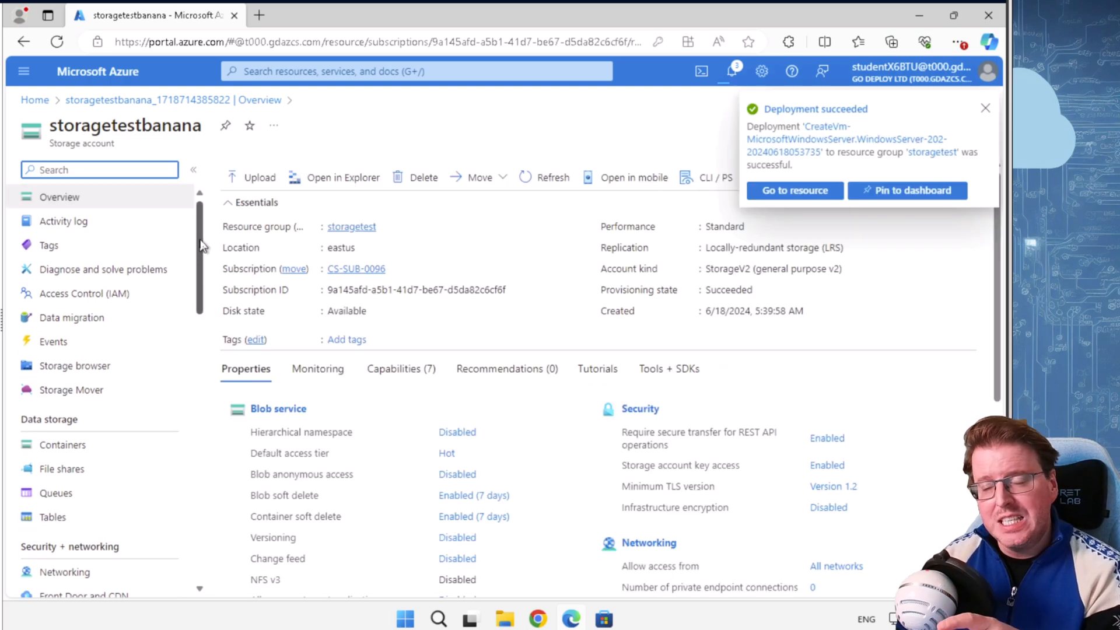
pyautogui.click(984, 110)
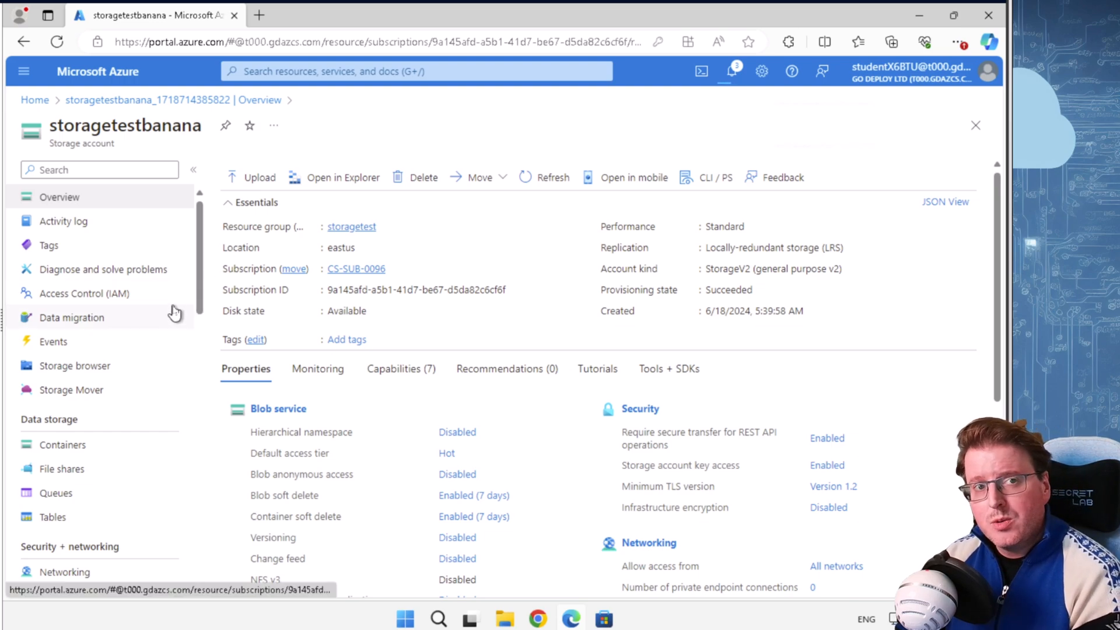
# Enable Blob anonymous access in the storage account's configuration settings
pyautogui.scroll(-3, 198, 286)
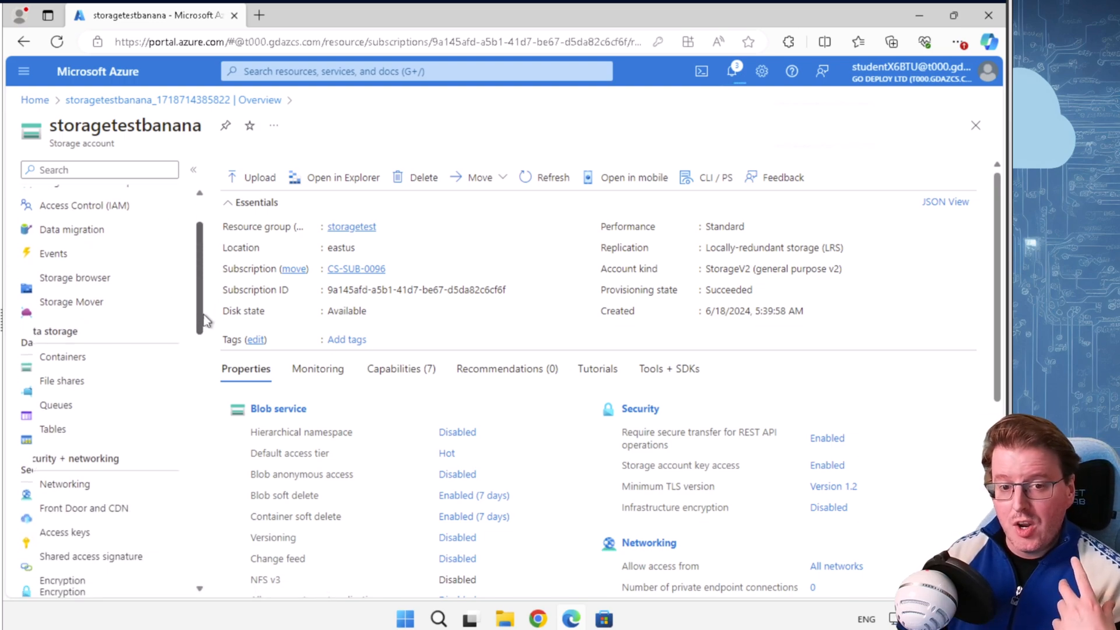
pyautogui.scroll(3, 209, 315)
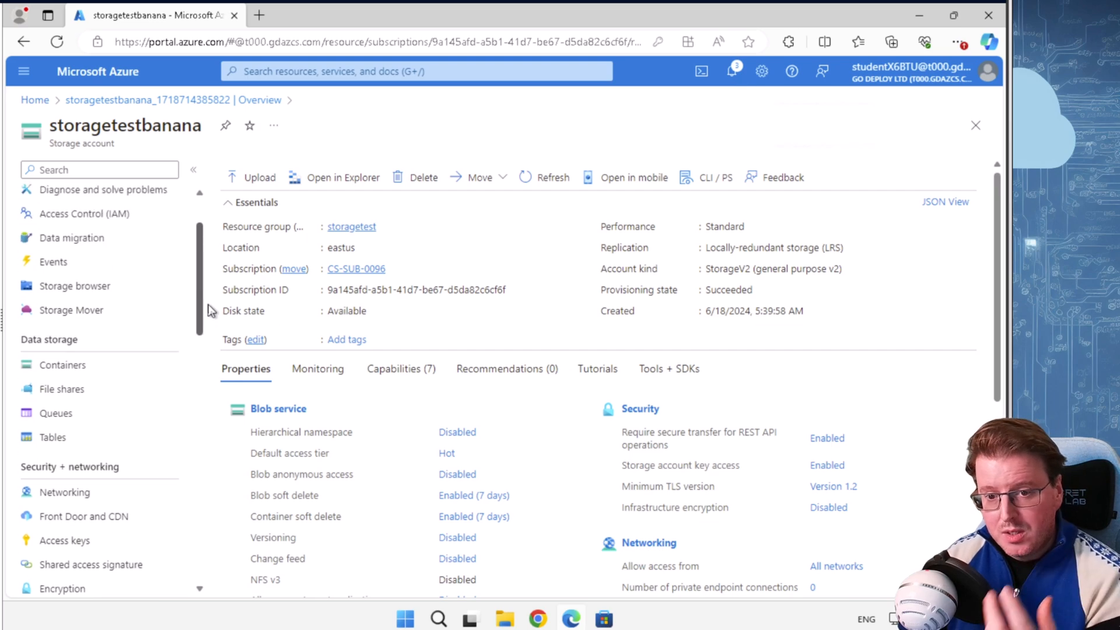
pyautogui.scroll(-5, 130, 449)
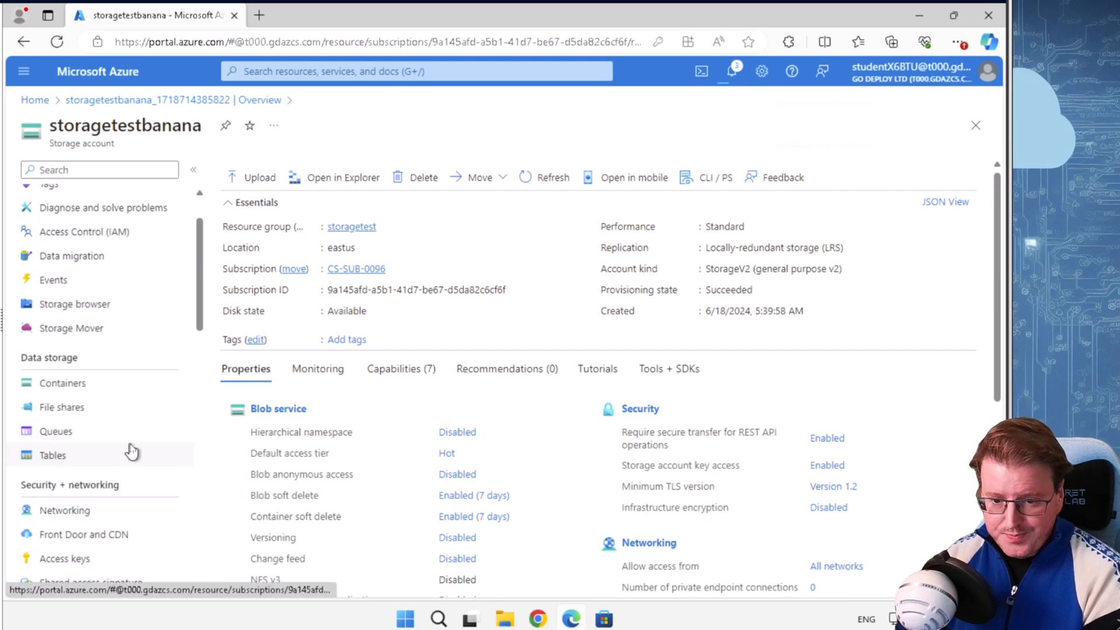
pyautogui.scroll(-6, 135, 461)
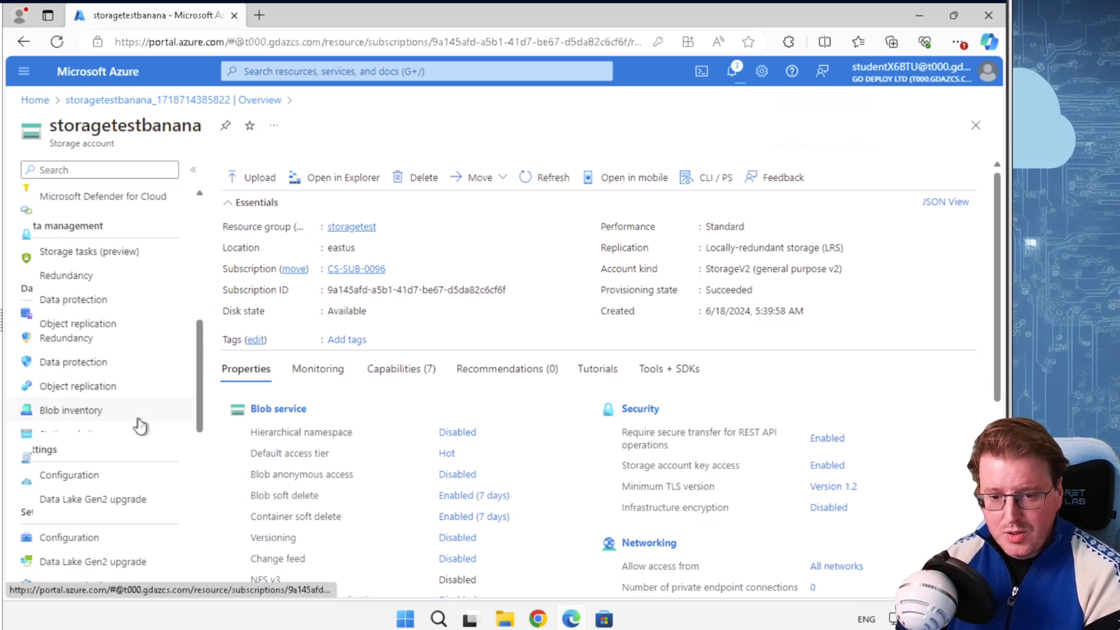
pyautogui.click(72, 414)
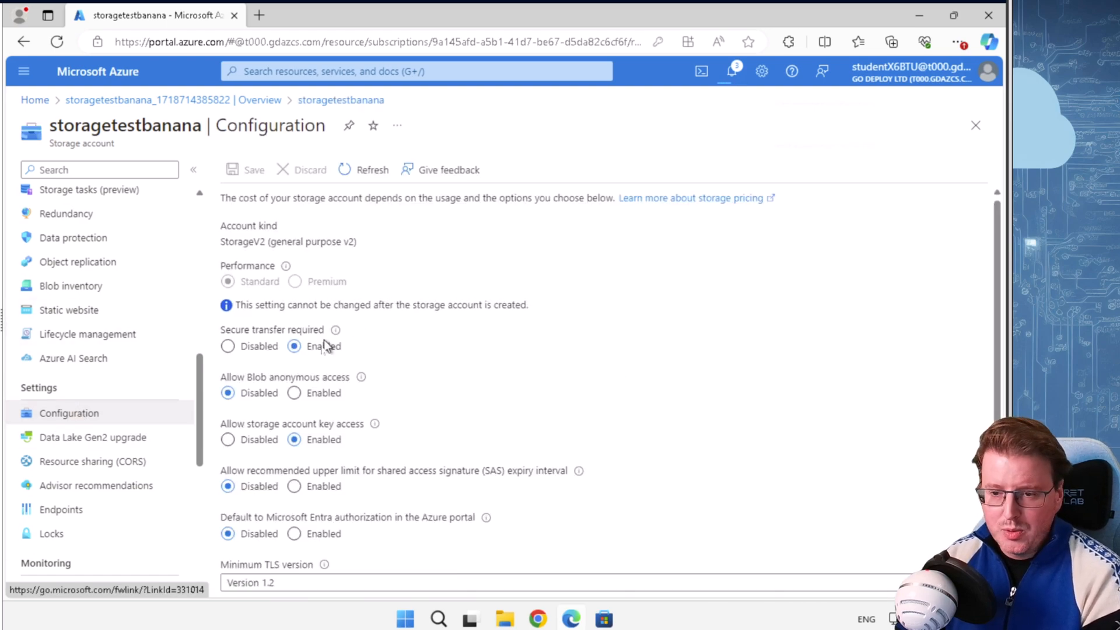
pyautogui.click(294, 393)
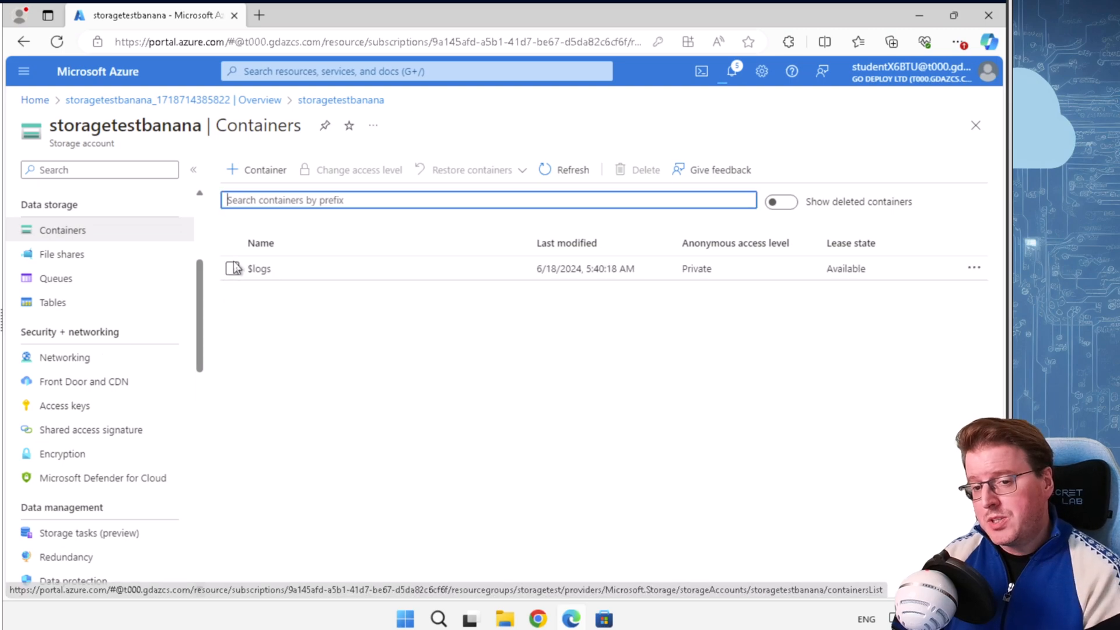
# Create a container named fruit with the anonymous access level Container (anonymous read access for containers and blobs)
pyautogui.click(245, 175)
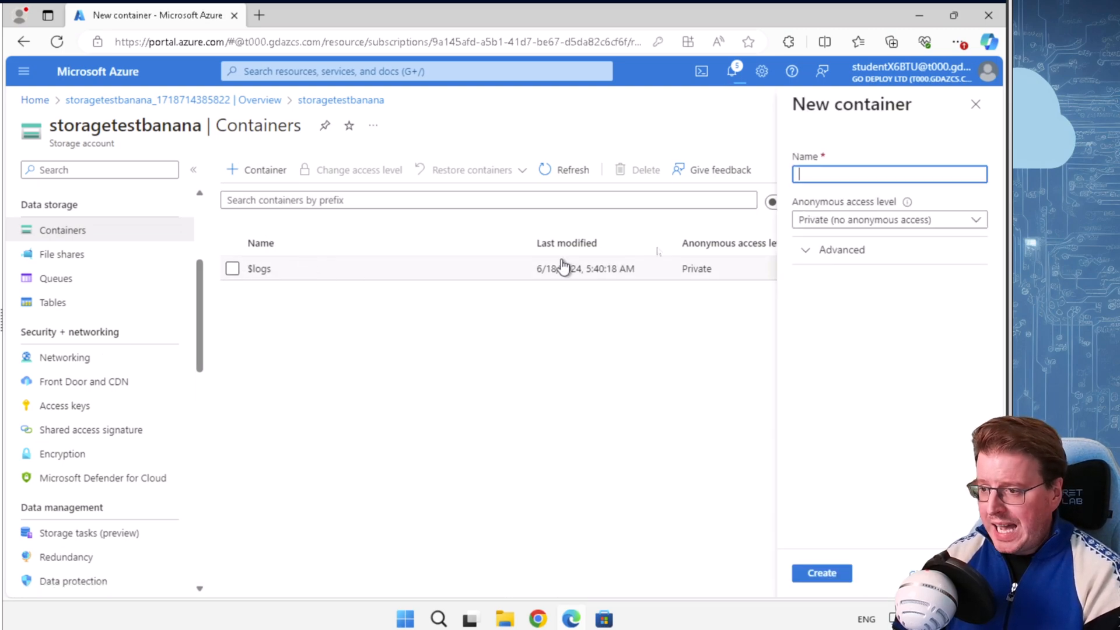
pyautogui.click(892, 225)
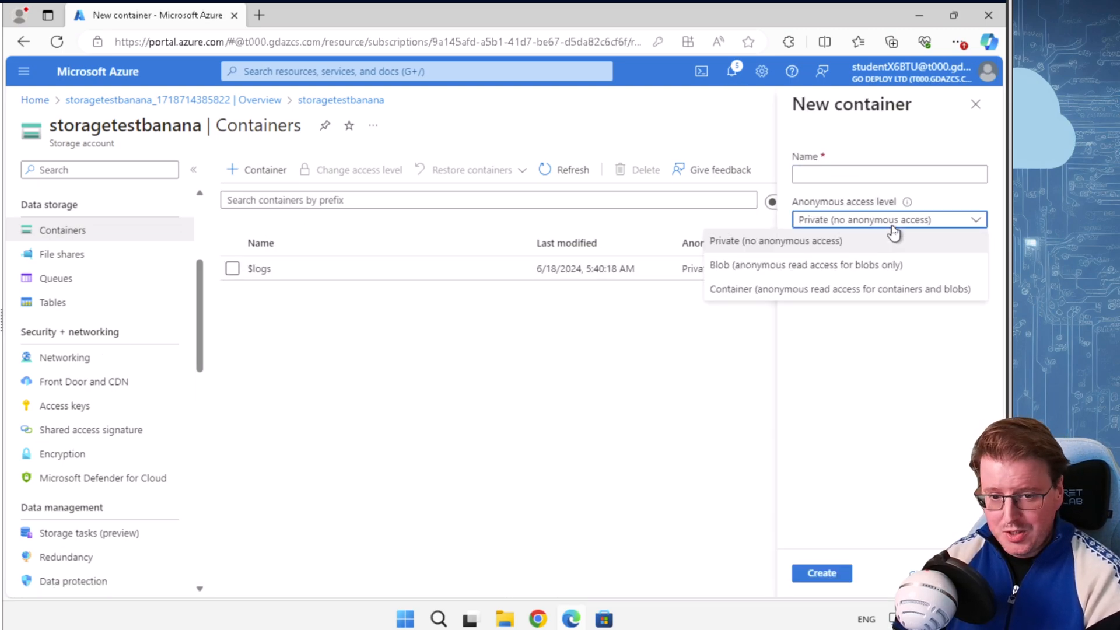
pyautogui.click(847, 290)
pyautogui.click(810, 175)
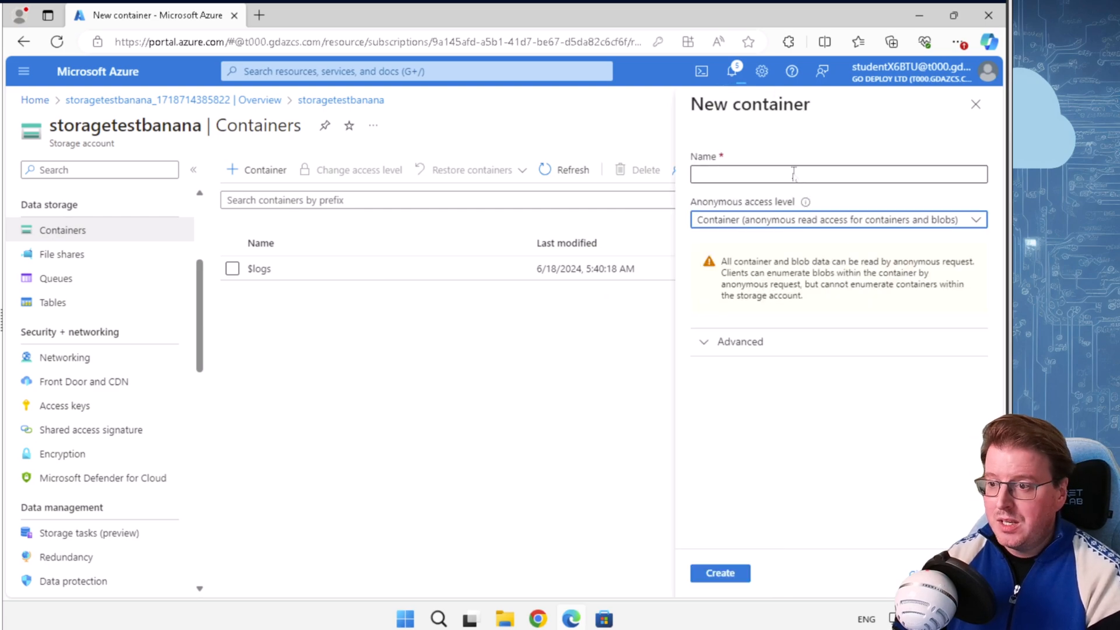
pyautogui.write('fruit')
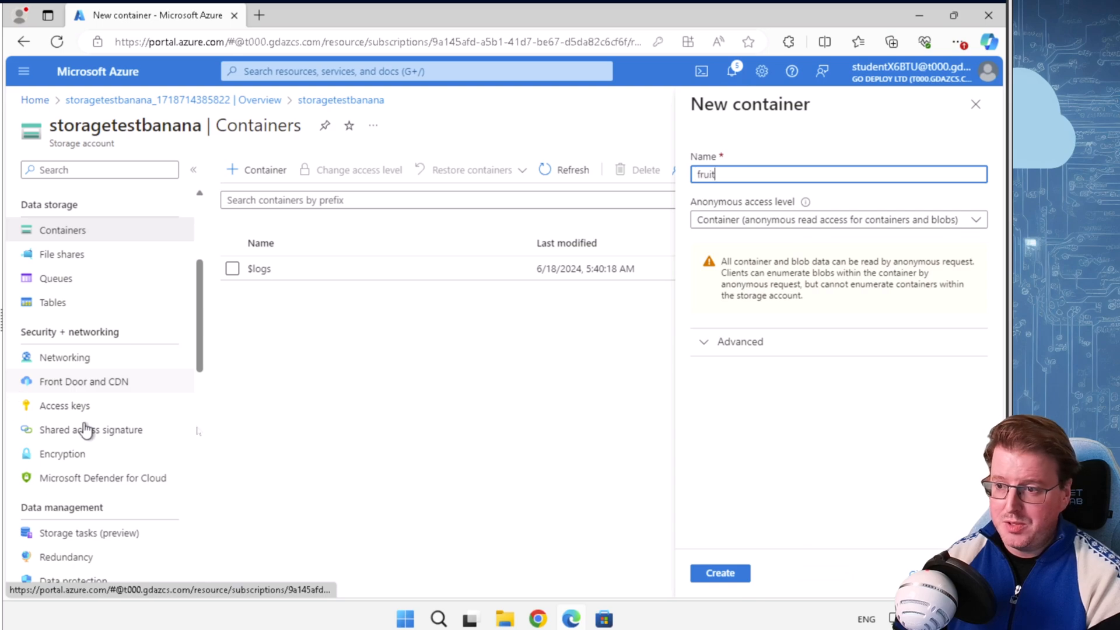
pyautogui.click(703, 571)
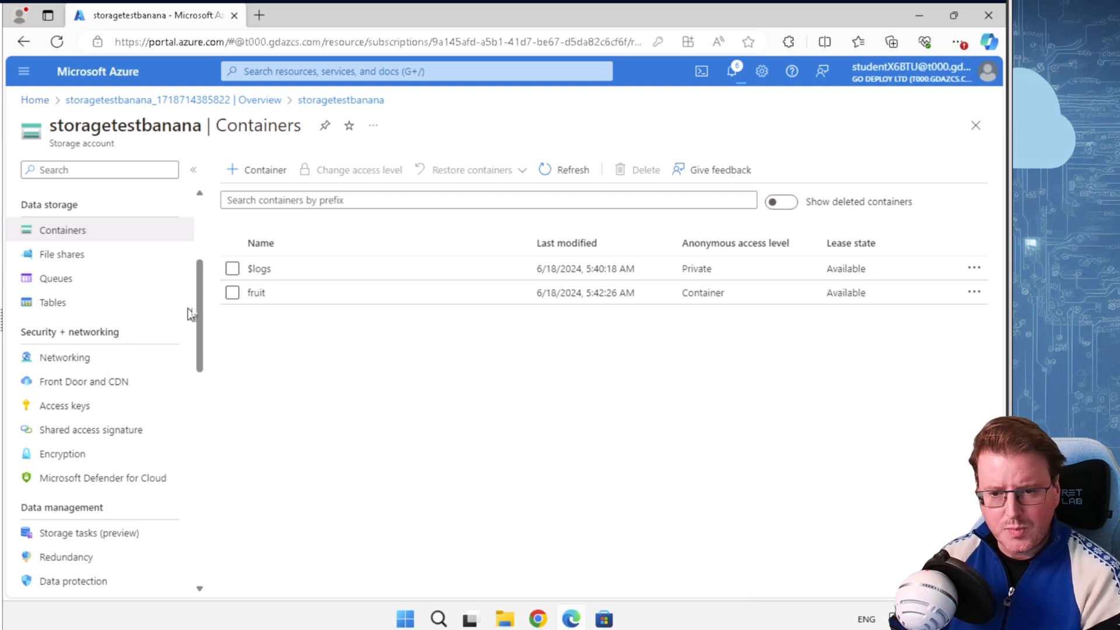
# Upload banana.png from the Desktop to the fruit container and close the upload notification
pyautogui.click(256, 293)
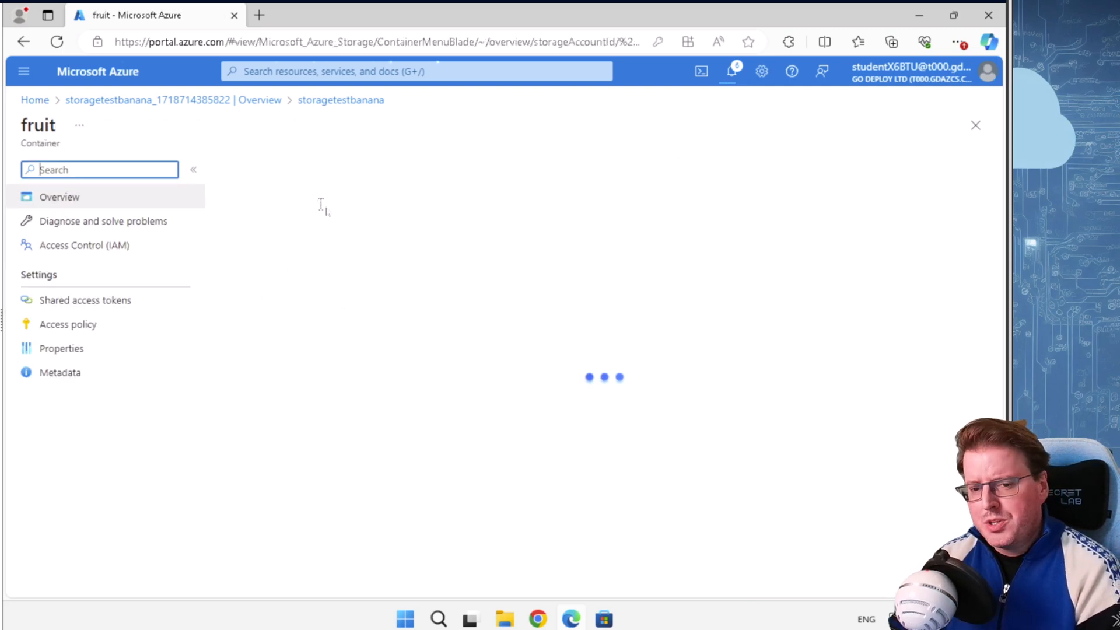
pyautogui.click(239, 170)
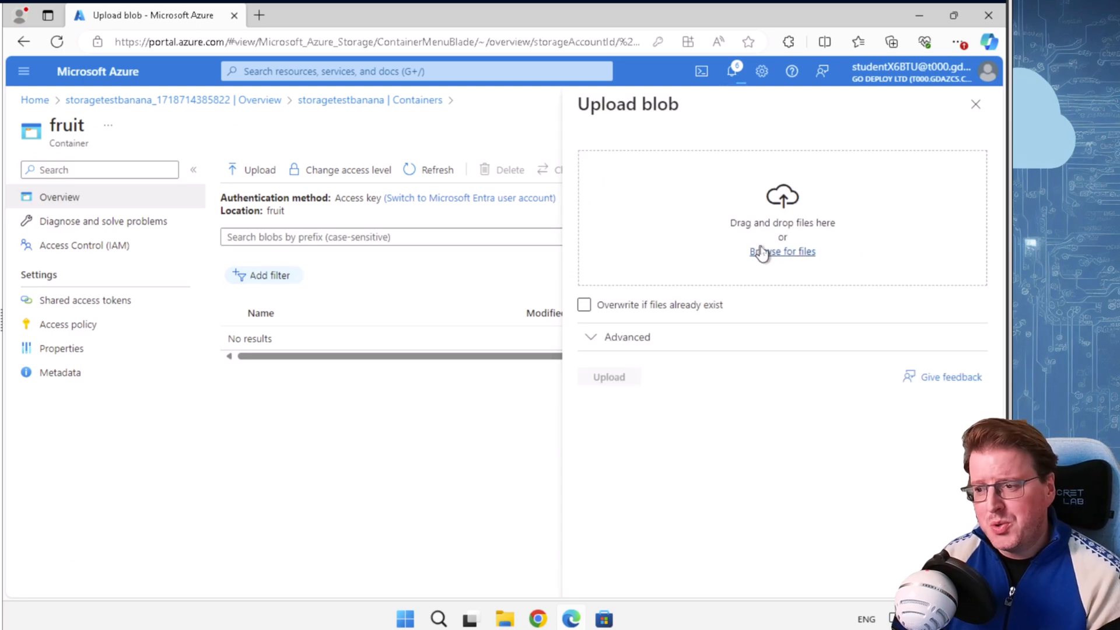
pyautogui.click(761, 252)
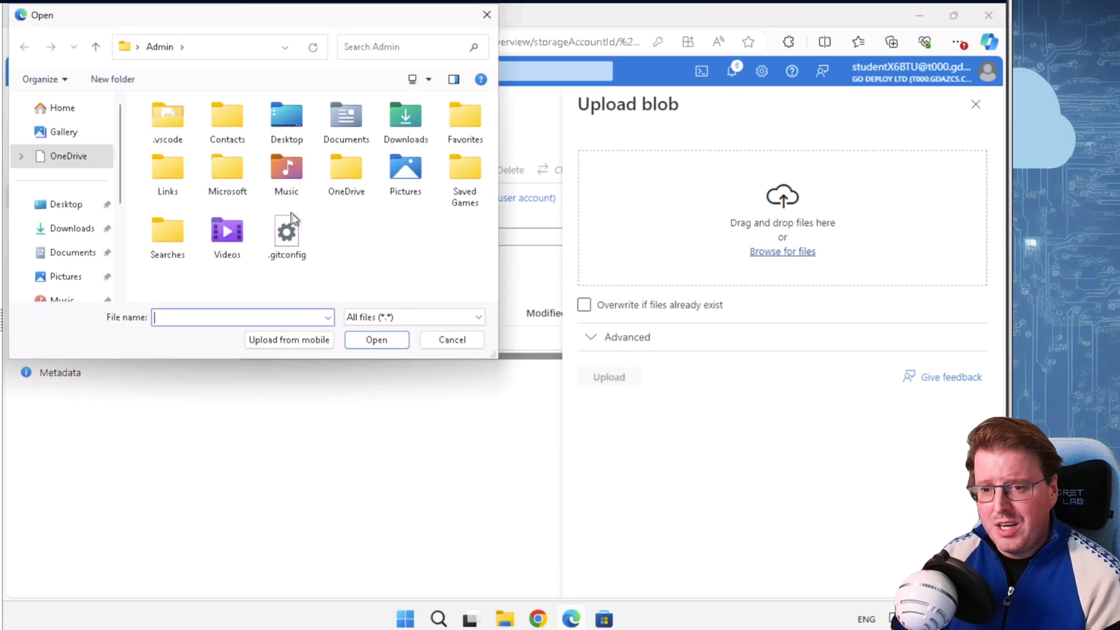
pyautogui.click(66, 205)
pyautogui.click(187, 157)
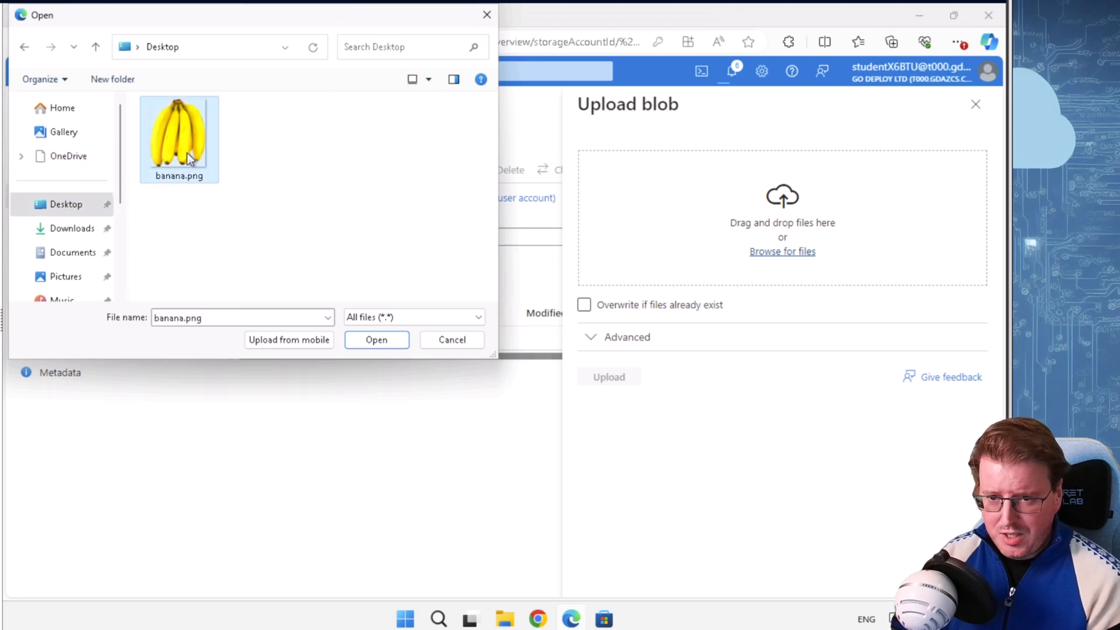
pyautogui.doubleClick(186, 153)
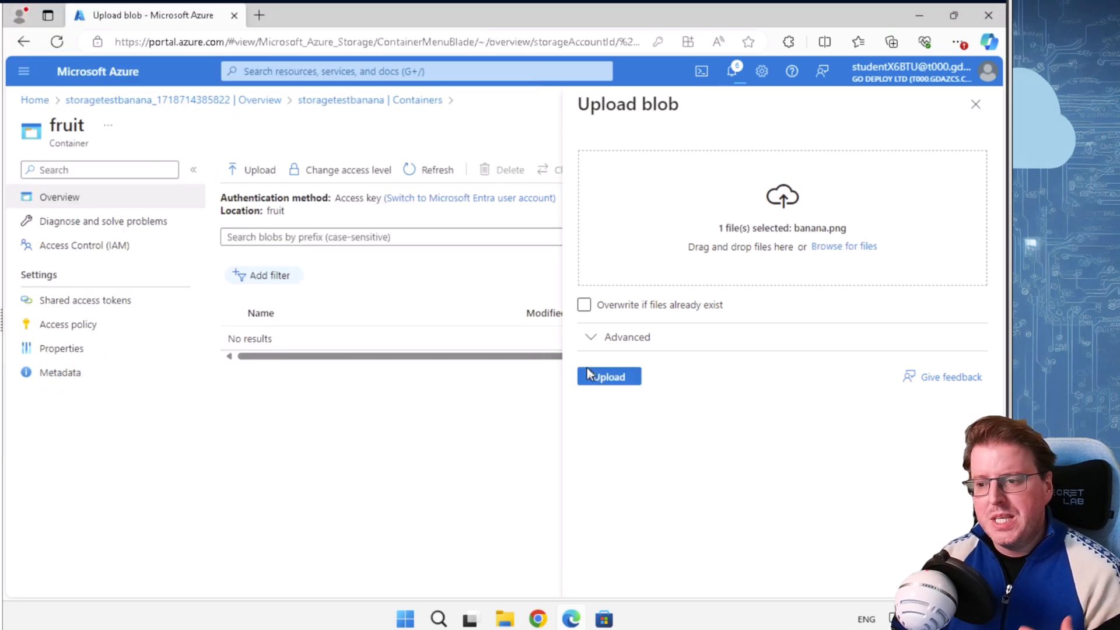
pyautogui.click(587, 371)
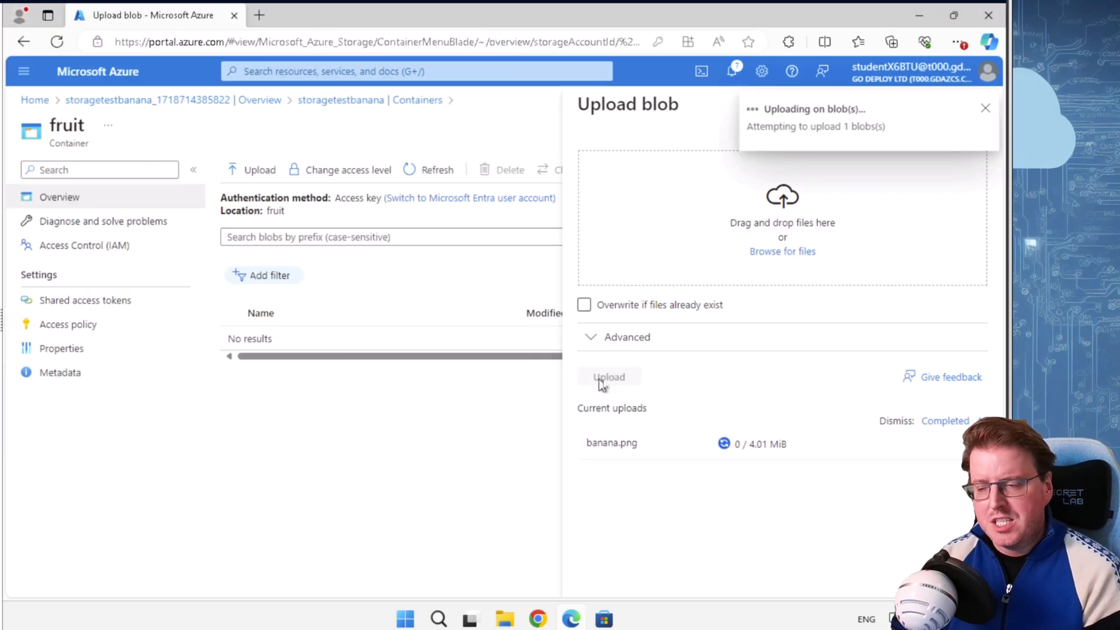
pyautogui.click(983, 108)
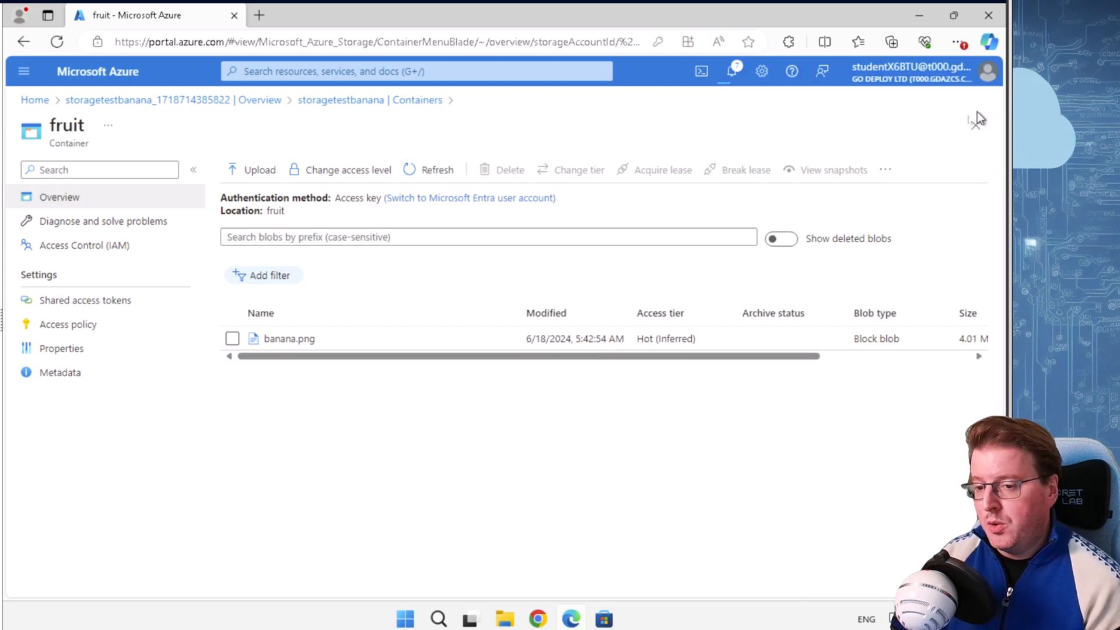
# Copy the URL of the banana.png blob into a blank Notepad document and enlarge the text to 120%
pyautogui.click(287, 342)
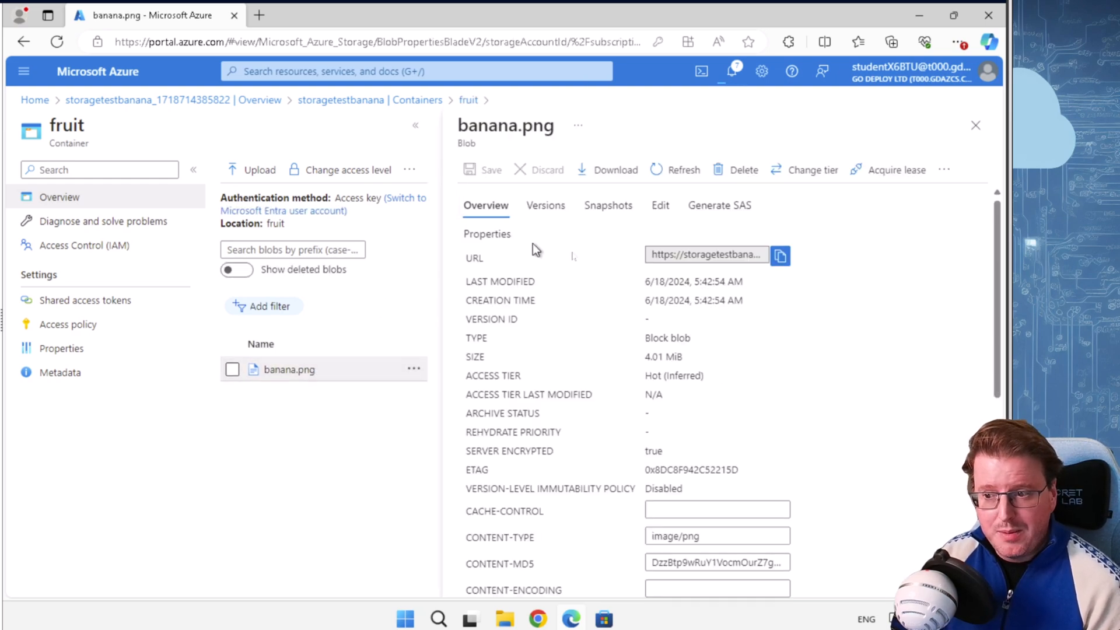
pyautogui.click(780, 256)
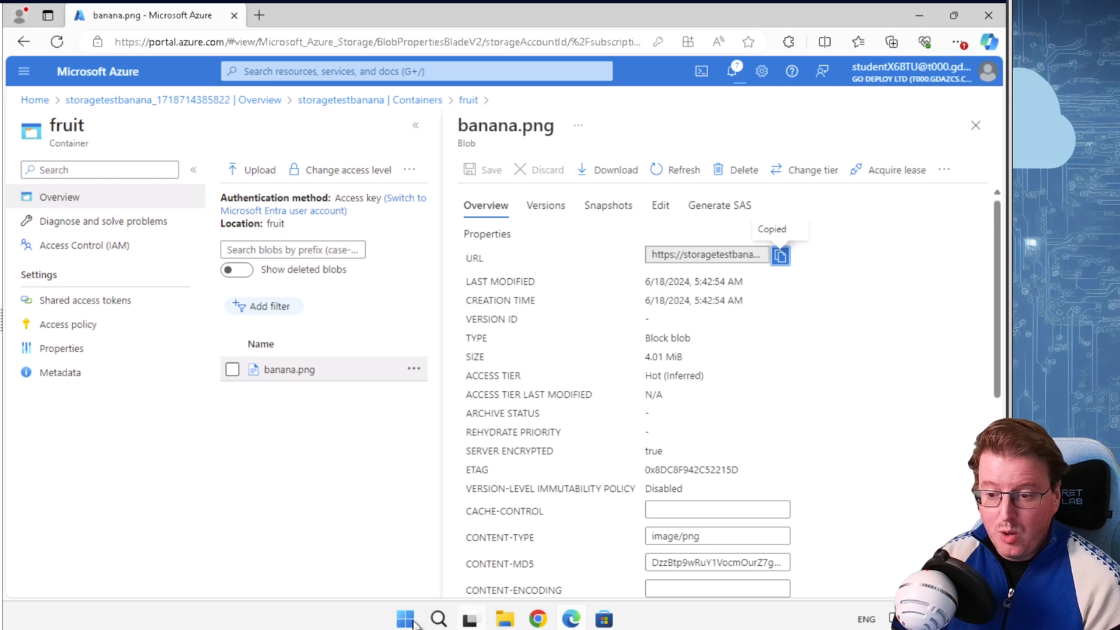
pyautogui.click(405, 619)
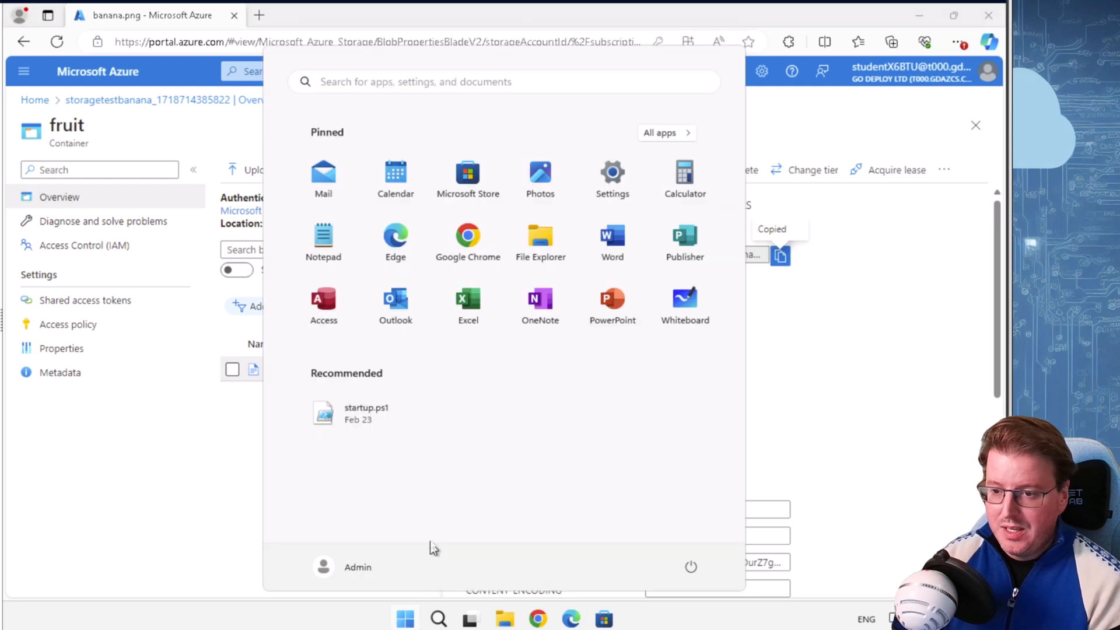
pyautogui.click(323, 239)
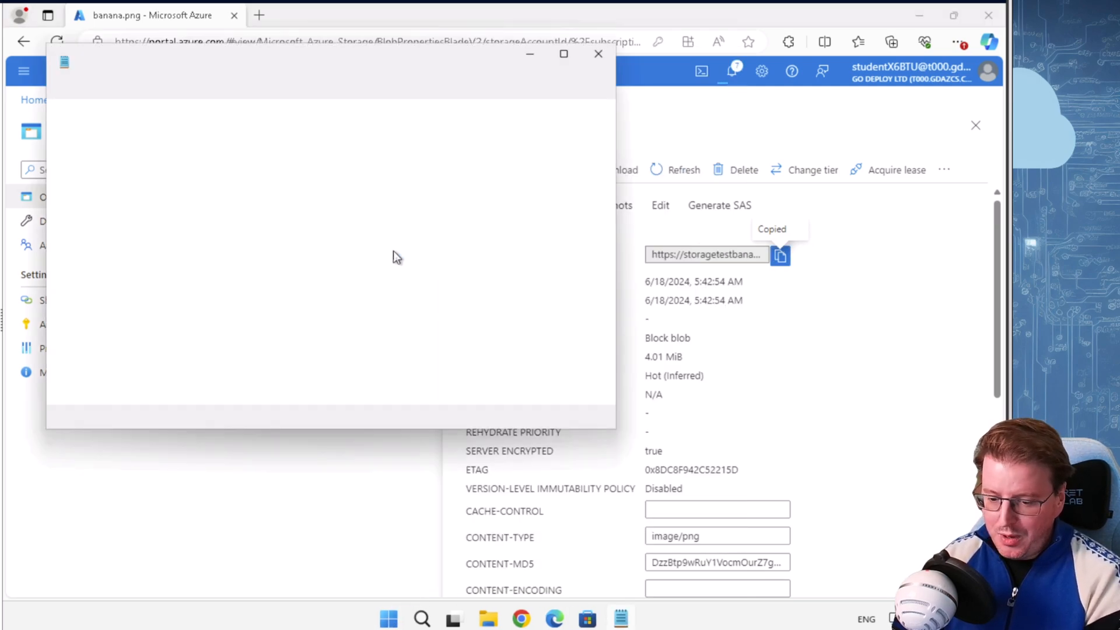
pyautogui.hotkey('ctrl', 'v')
pyautogui.hotkey('ctrl', '+')
pyautogui.hotkey('ctrl', '+')
pyautogui.moveTo(120, 120); pyautogui.dragTo(436, 124)
pyautogui.click(351, 187)
pyautogui.click(474, 136)
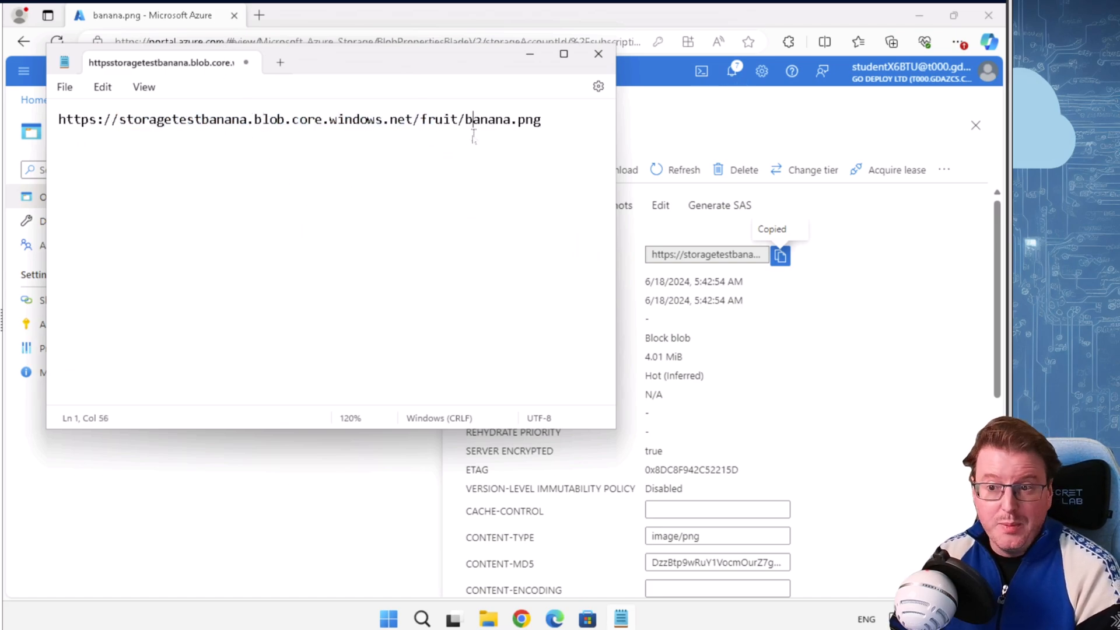
pyautogui.doubleClick(436, 124)
pyautogui.doubleClick(507, 119)
pyautogui.moveTo(533, 146); pyautogui.dragTo(96, 124)
pyautogui.doubleClick(271, 159)
pyautogui.click(327, 179)
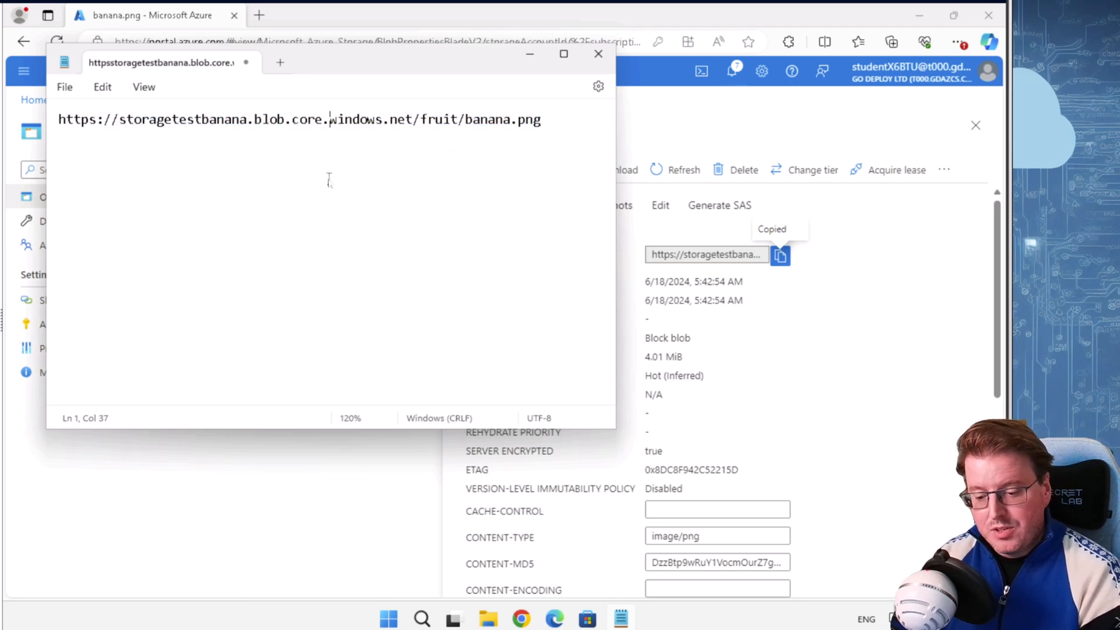
# View the banana image at its copied URL in a new browser tab, and close that tab and the blob's details
pyautogui.tripleClick(333, 175)
pyautogui.click(259, 16)
pyautogui.hotkey('ctrl', 'v')
pyautogui.press('Return')
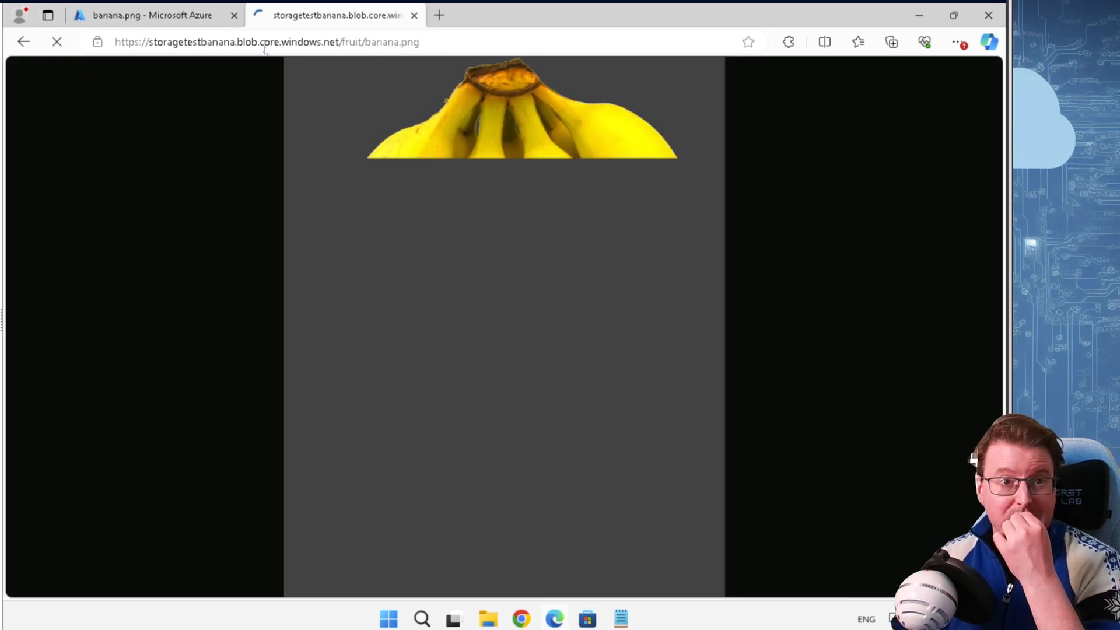
pyautogui.click(414, 15)
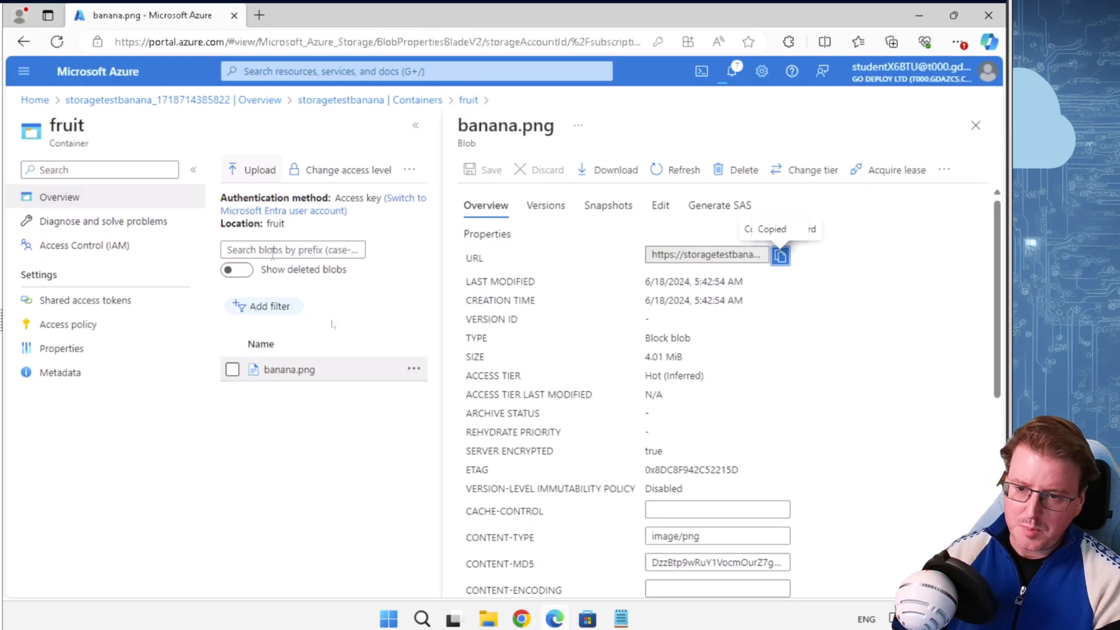
pyautogui.click(975, 125)
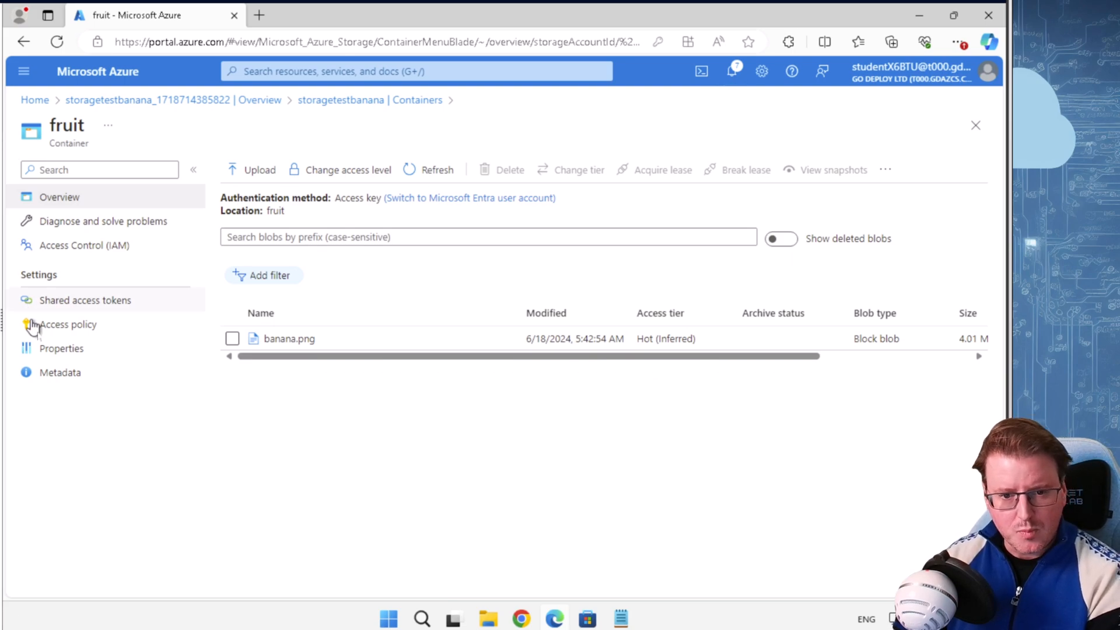
# Open the service endpoints settings of the storagevnet virtual network
pyautogui.click(263, 70)
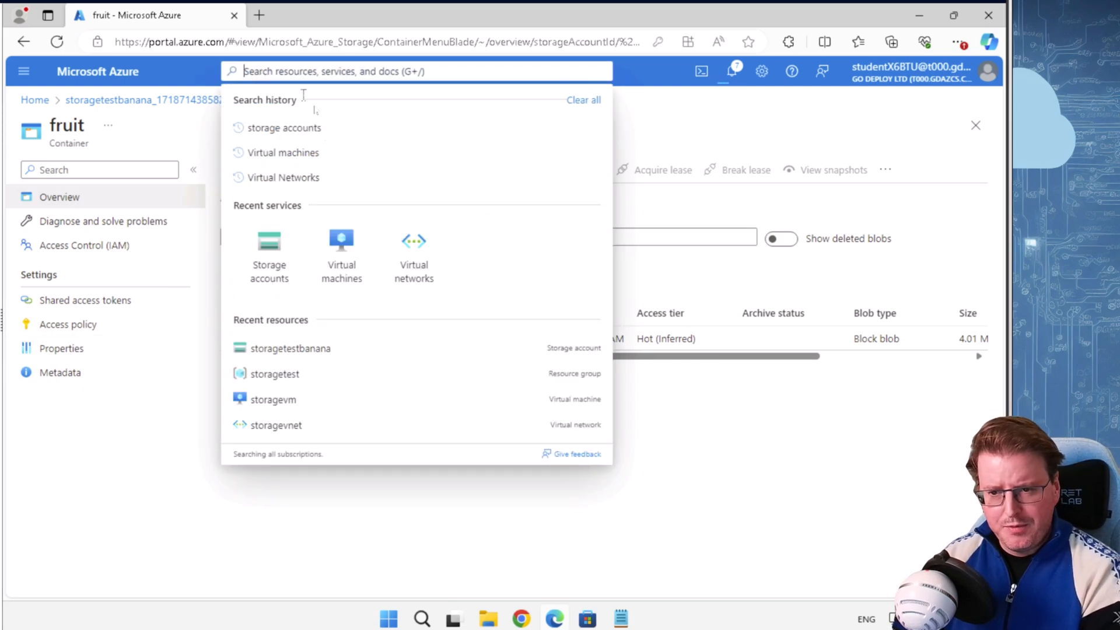
pyautogui.click(411, 248)
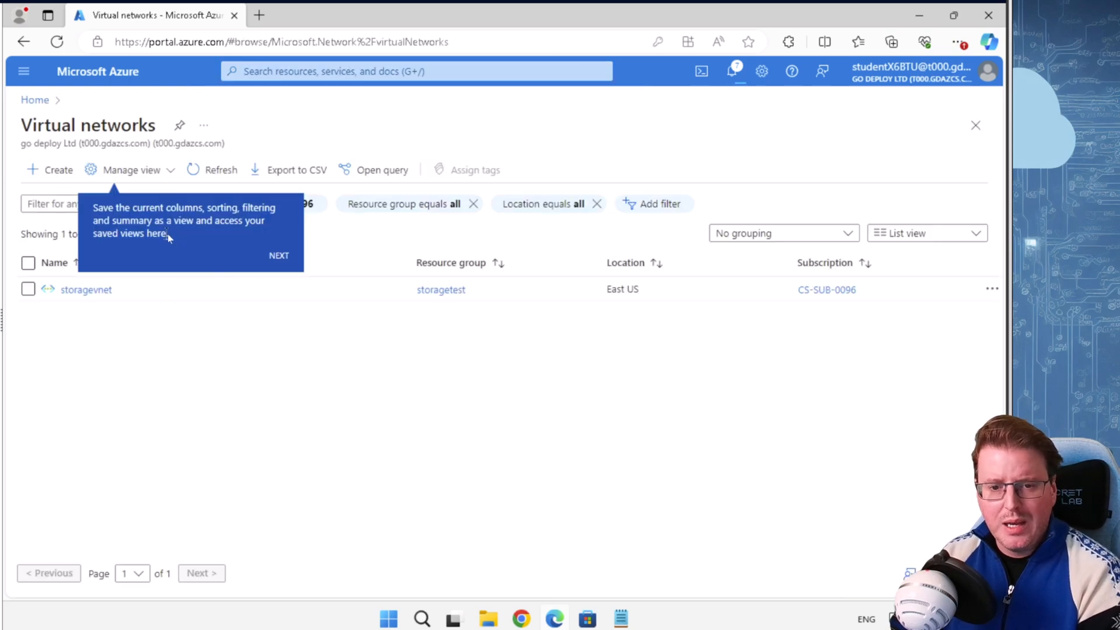
pyautogui.click(86, 290)
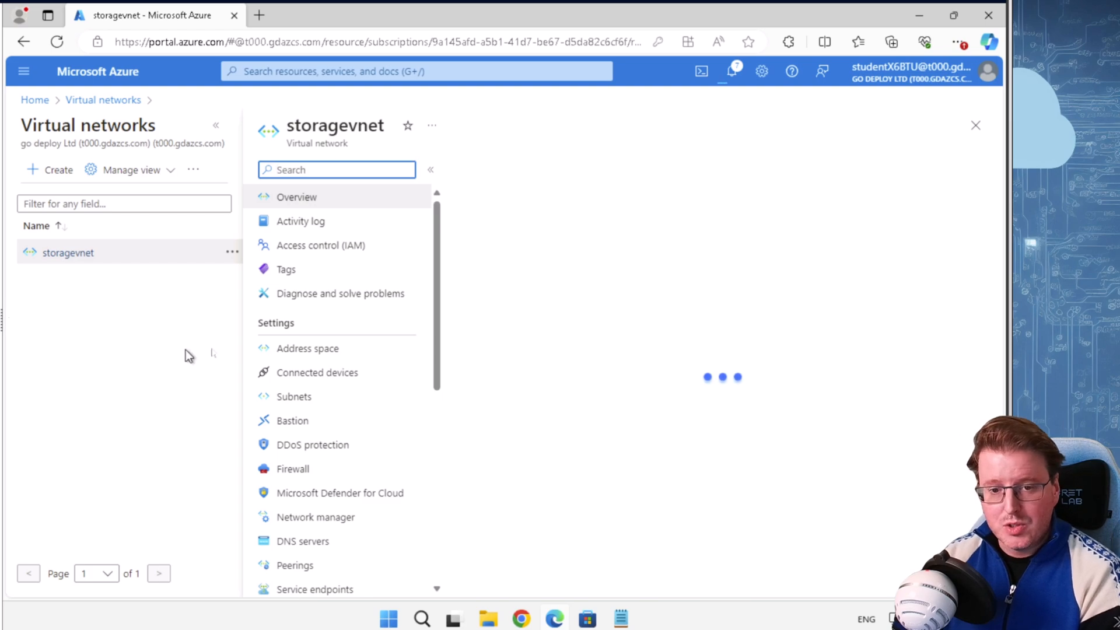
pyautogui.click(216, 125)
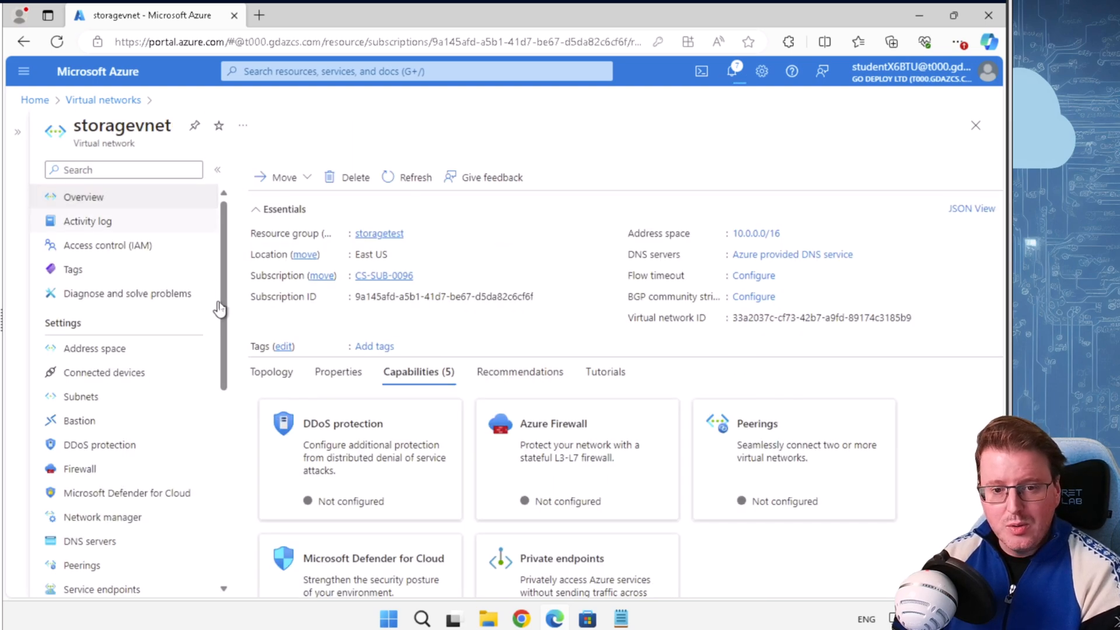
pyautogui.moveTo(225, 313); pyautogui.dragTo(217, 413)
pyautogui.click(121, 399)
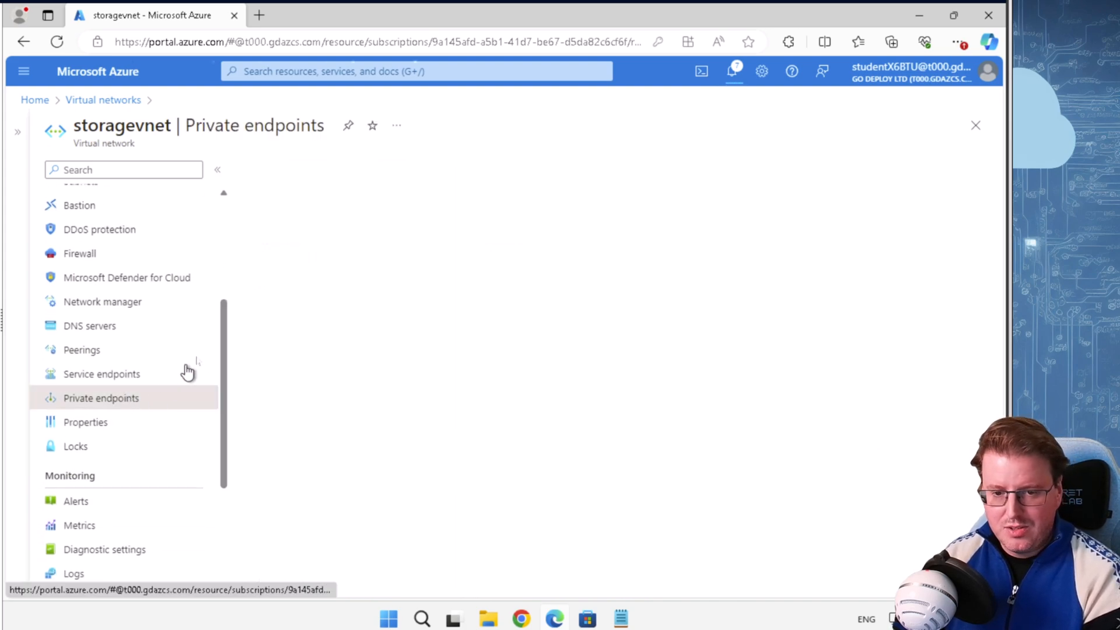
pyautogui.click(120, 374)
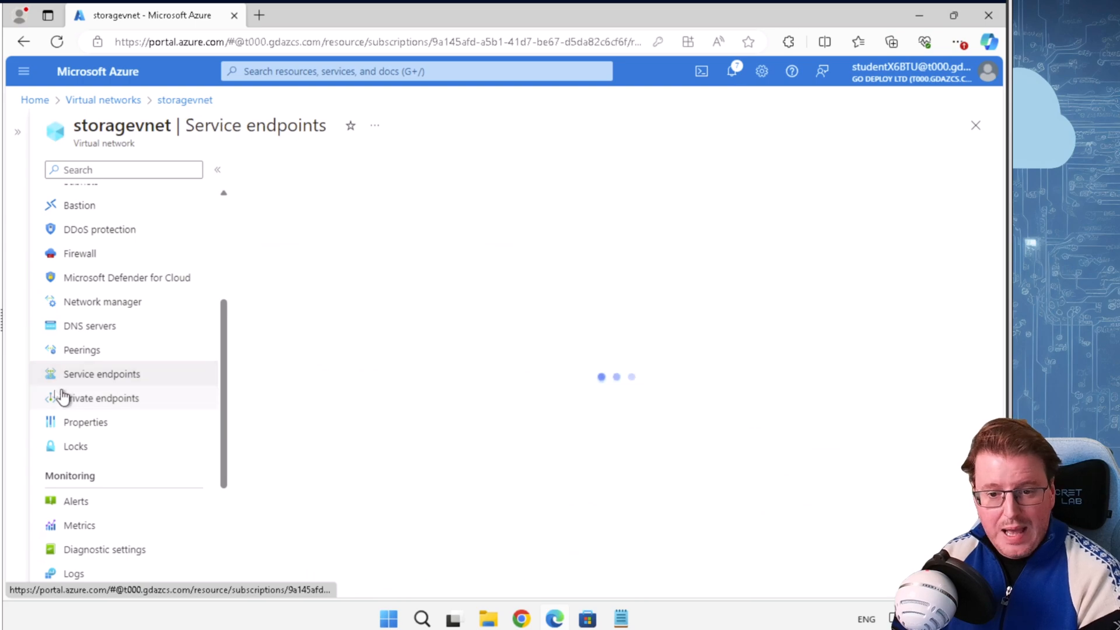
# Add a Microsoft.Storage service endpoint for the default subnet, without any service endpoint policy
pyautogui.click(272, 171)
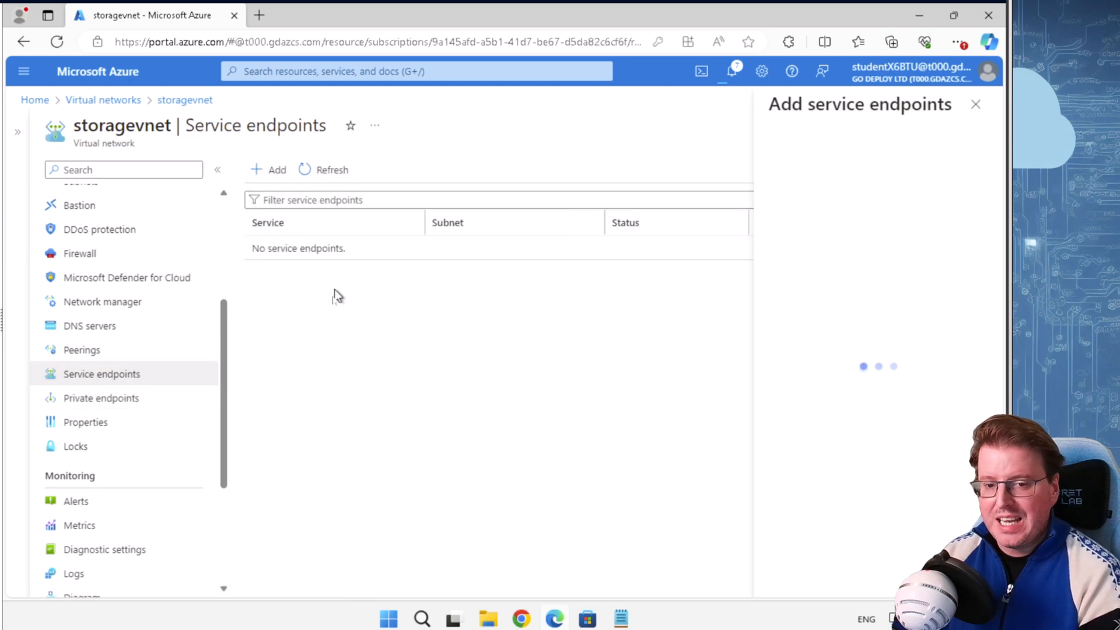
pyautogui.click(817, 175)
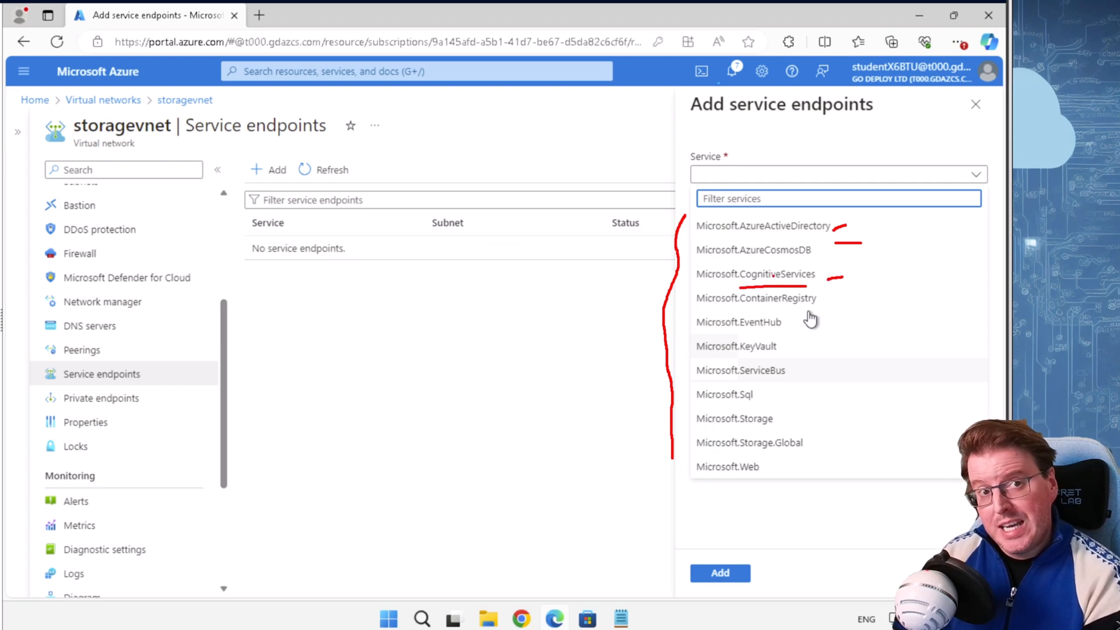
pyautogui.press('Escape')
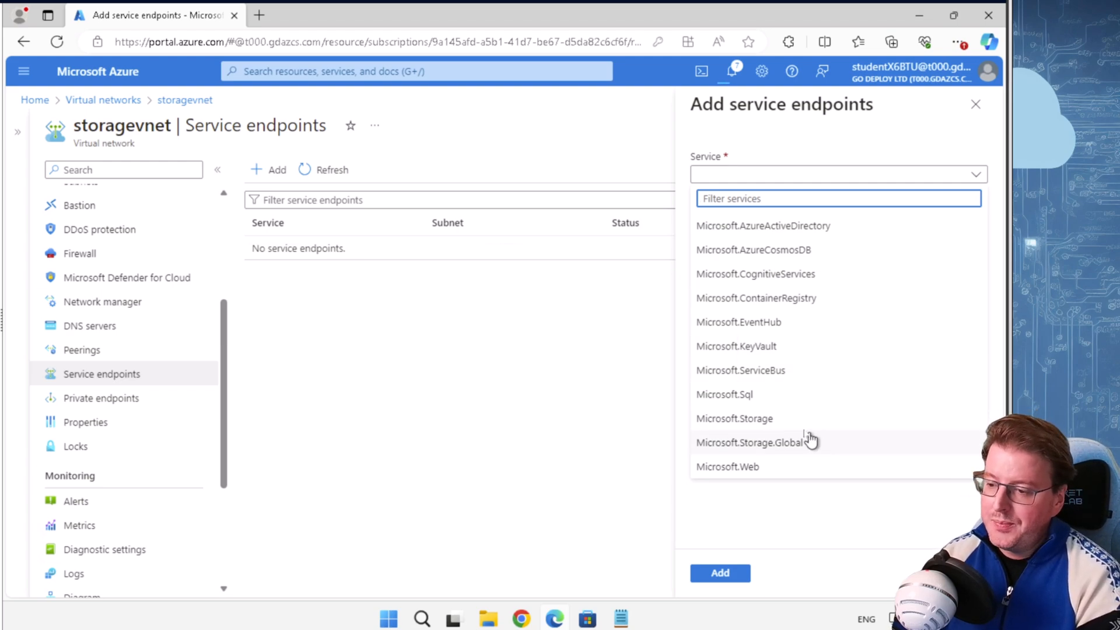
pyautogui.click(758, 419)
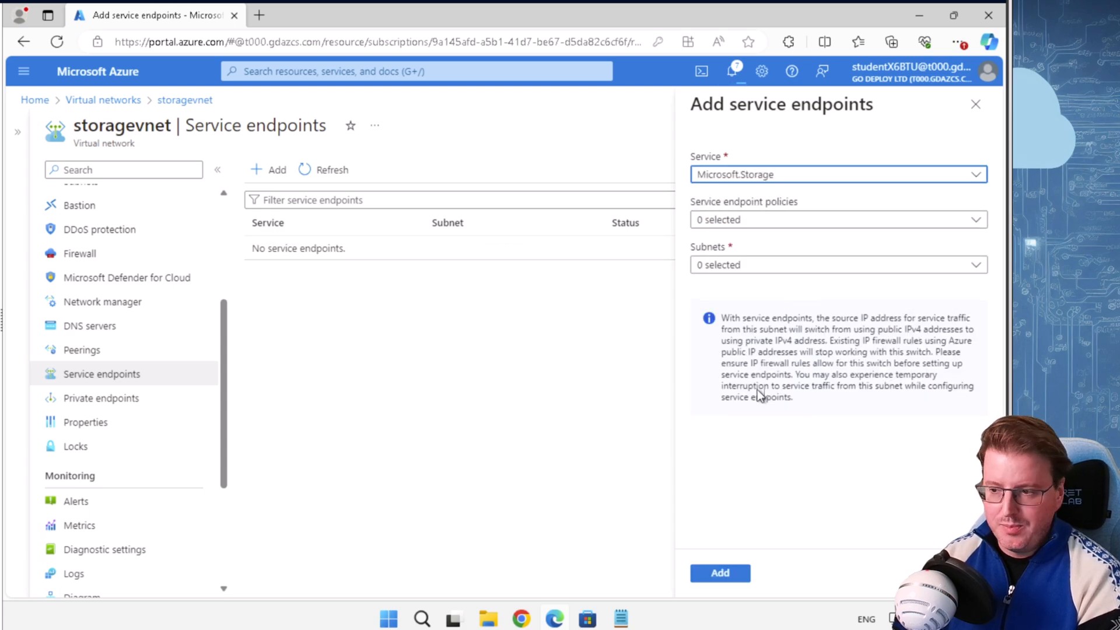
pyautogui.click(817, 222)
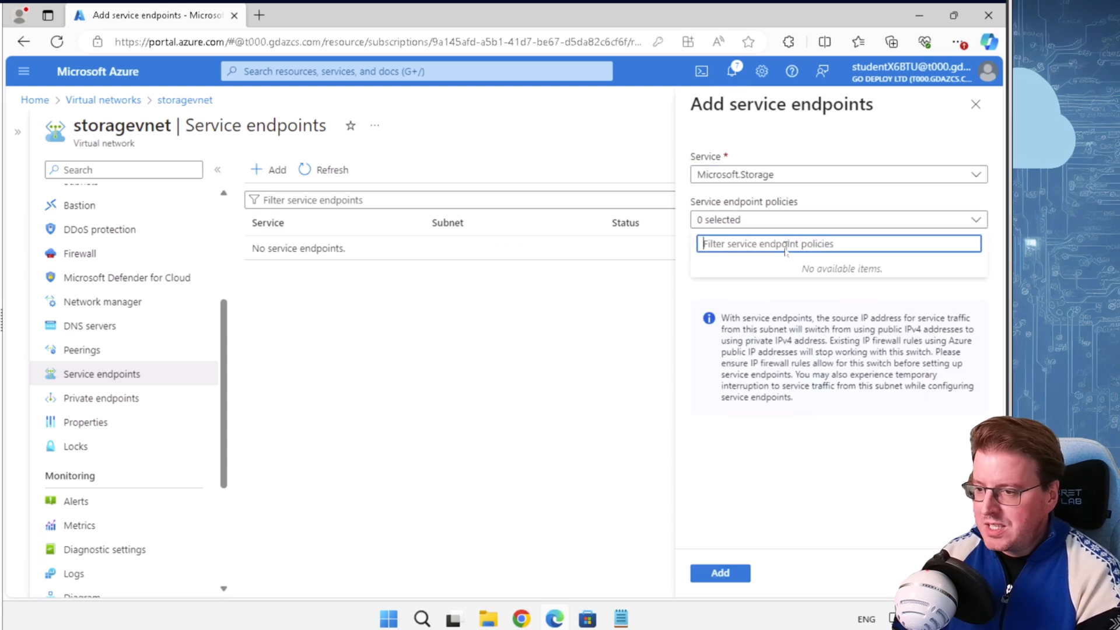
pyautogui.click(734, 220)
pyautogui.click(761, 269)
pyautogui.click(740, 340)
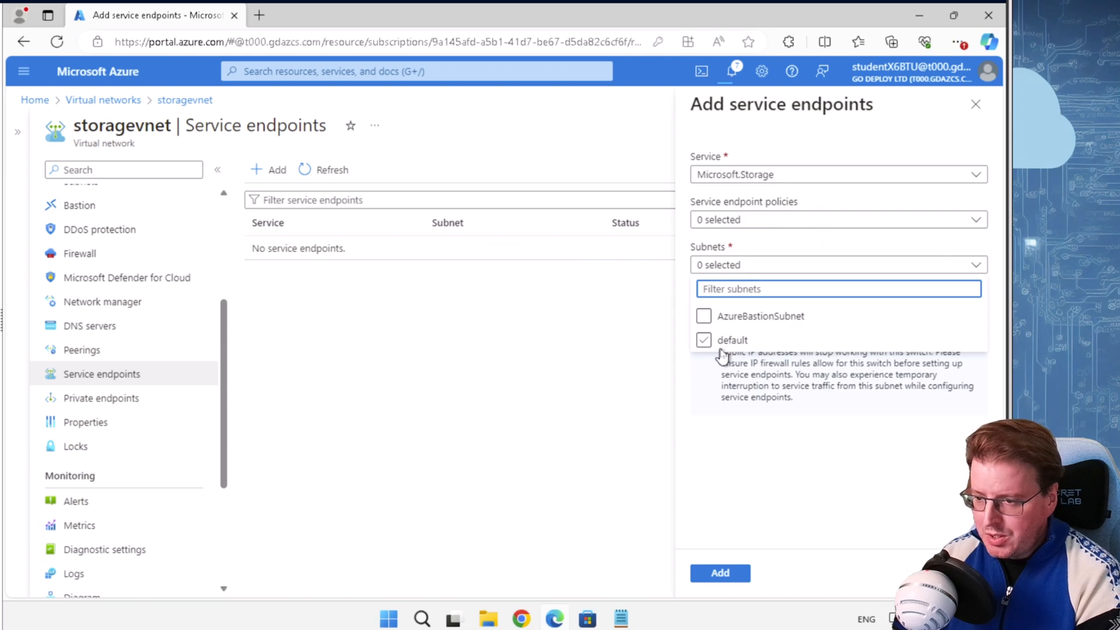
pyautogui.click(714, 345)
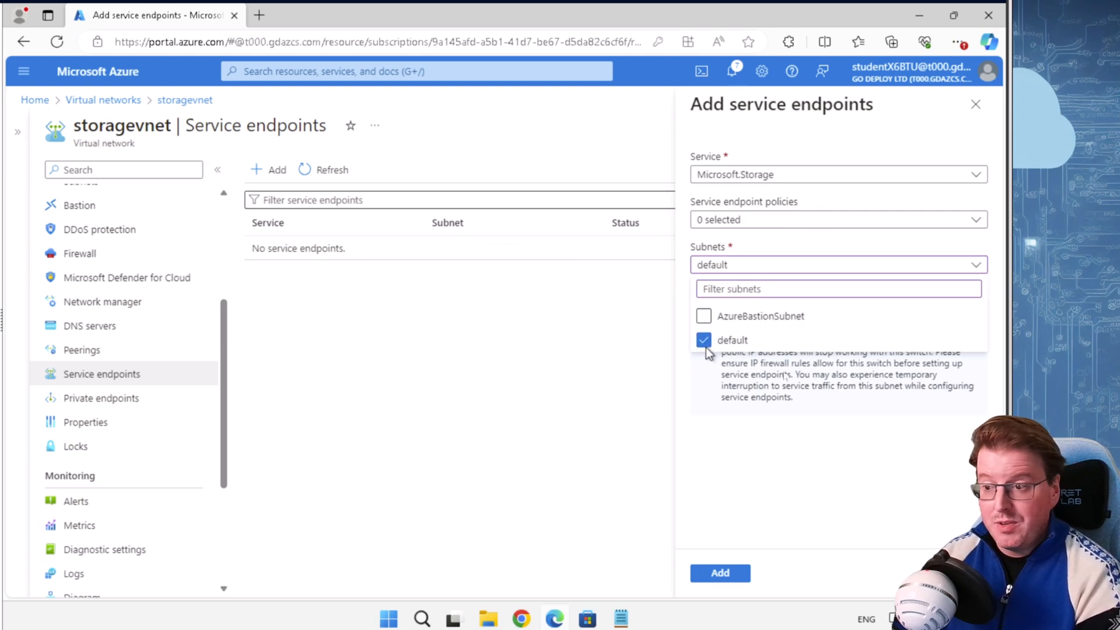
pyautogui.click(782, 393)
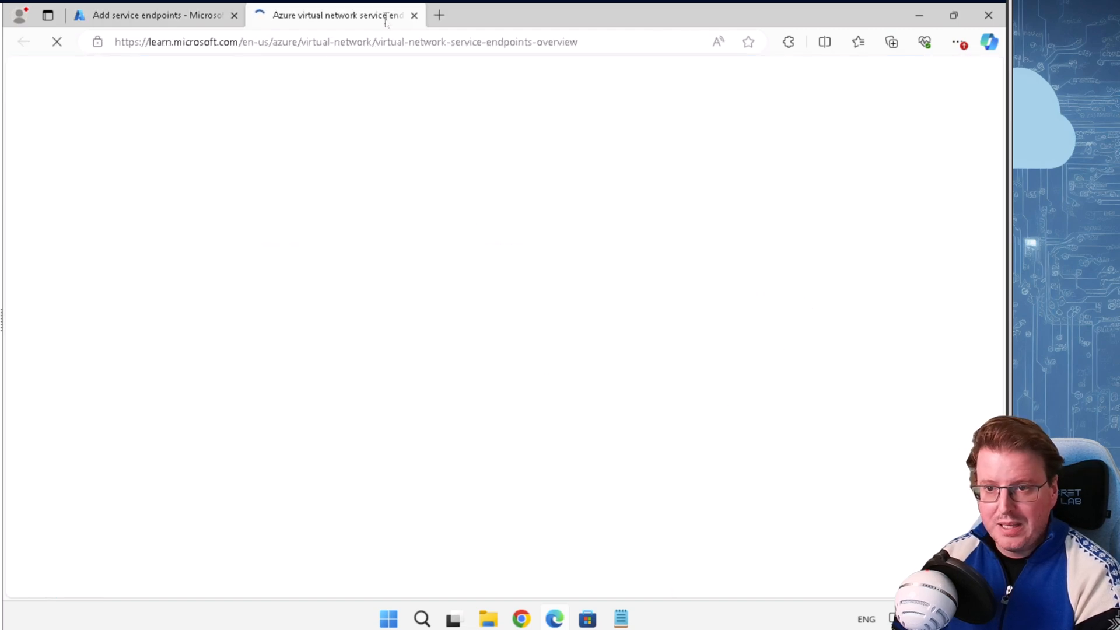
pyautogui.click(413, 16)
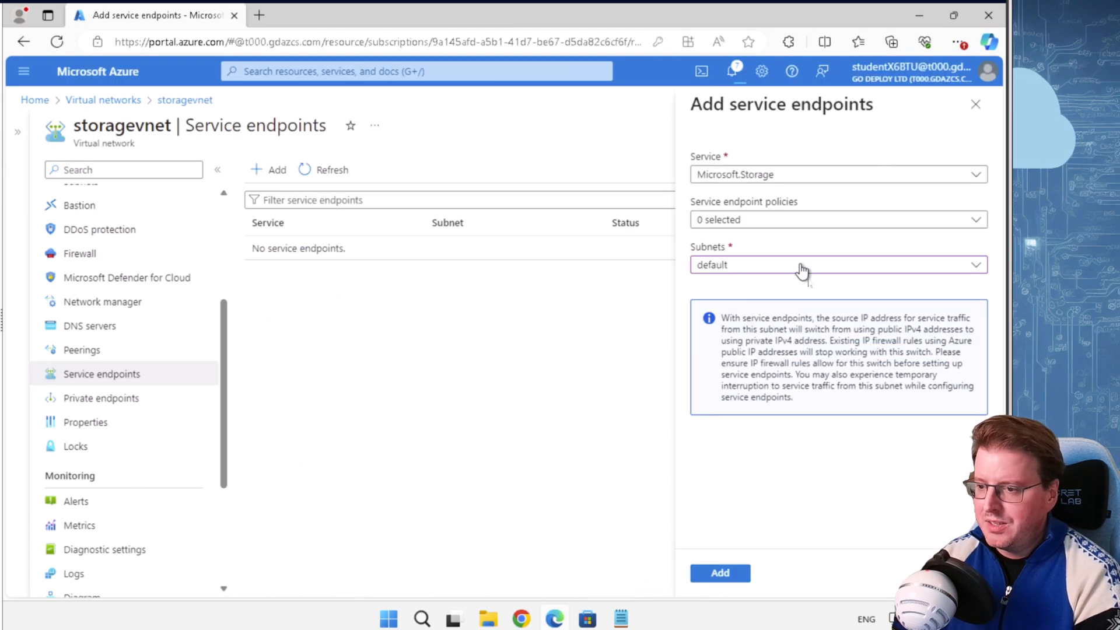
pyautogui.click(718, 573)
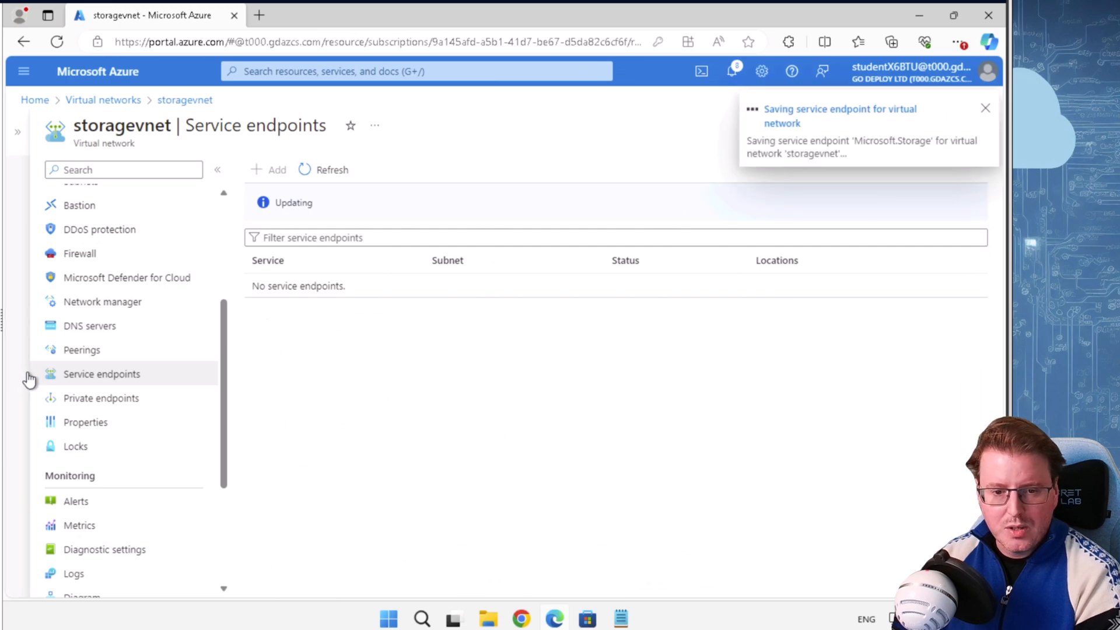
# Open the private endpoint connections in the networking settings of the storagetestbanana storage account
pyautogui.click(354, 73)
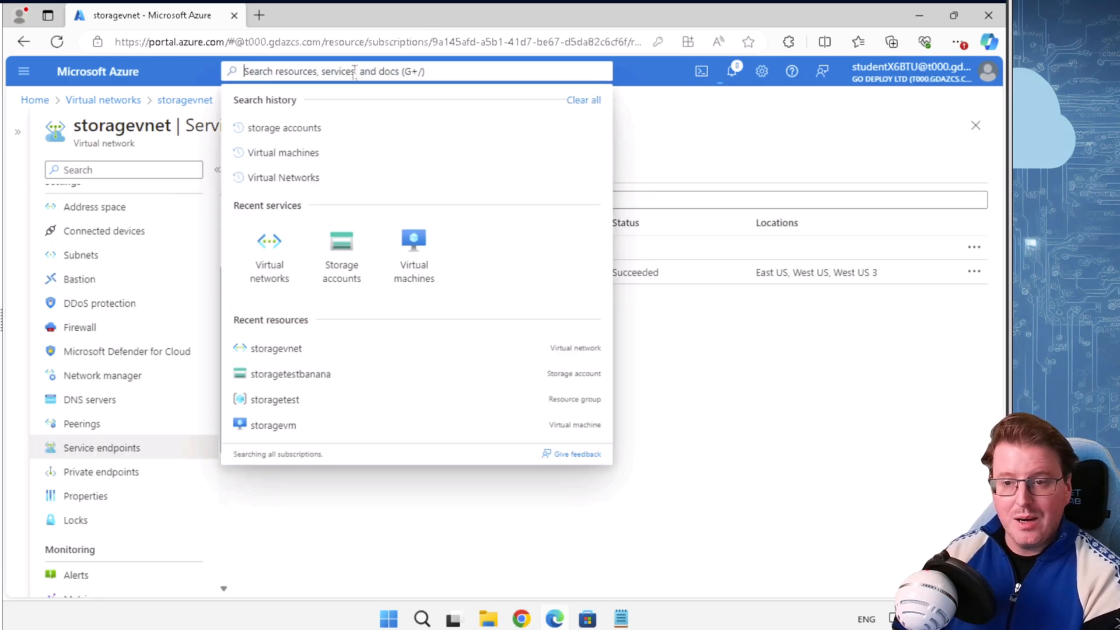
pyautogui.click(349, 250)
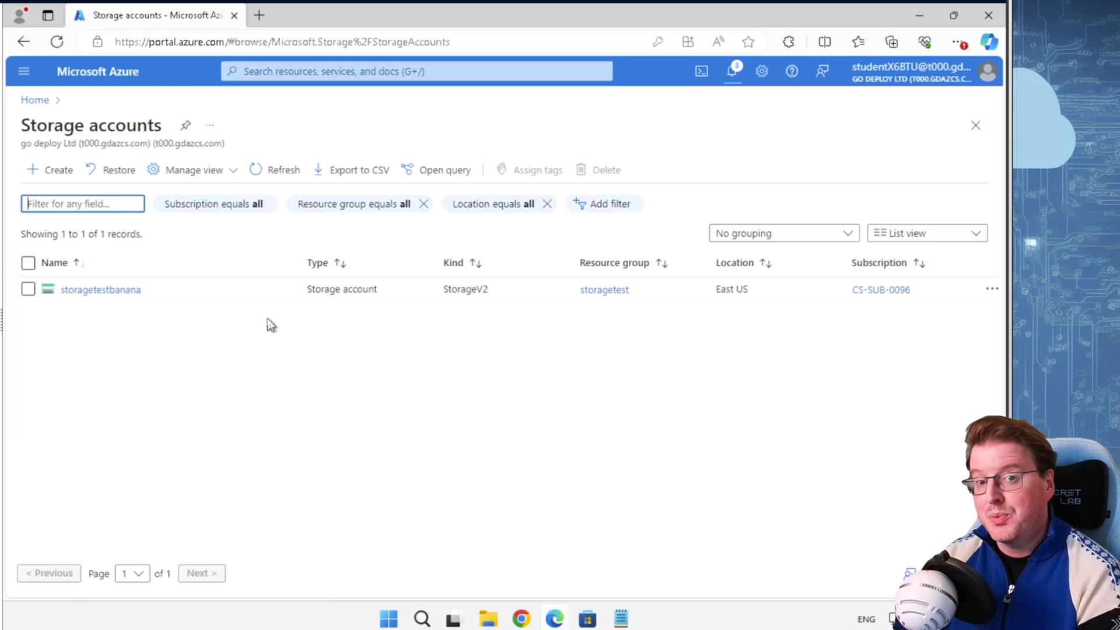
pyautogui.click(88, 290)
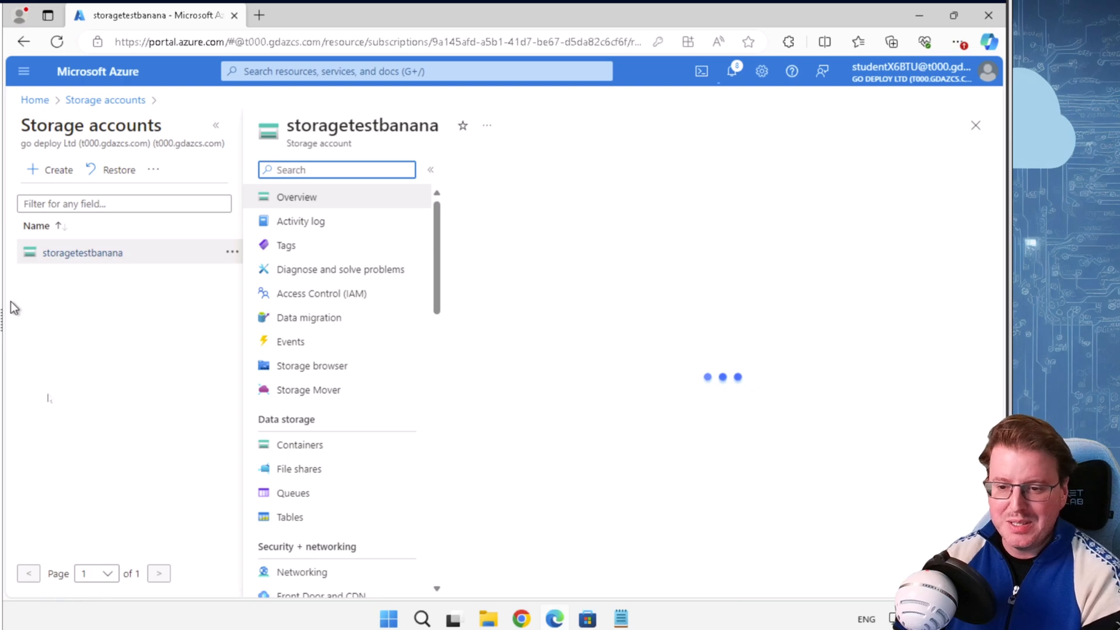
pyautogui.moveTo(436, 291); pyautogui.dragTo(430, 368)
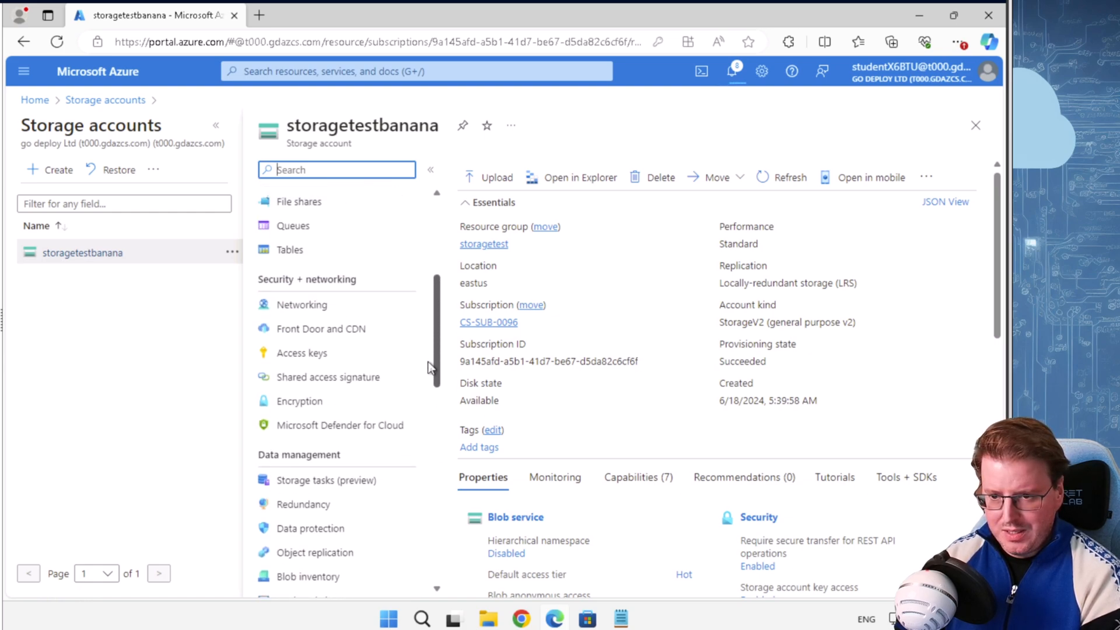
pyautogui.click(318, 311)
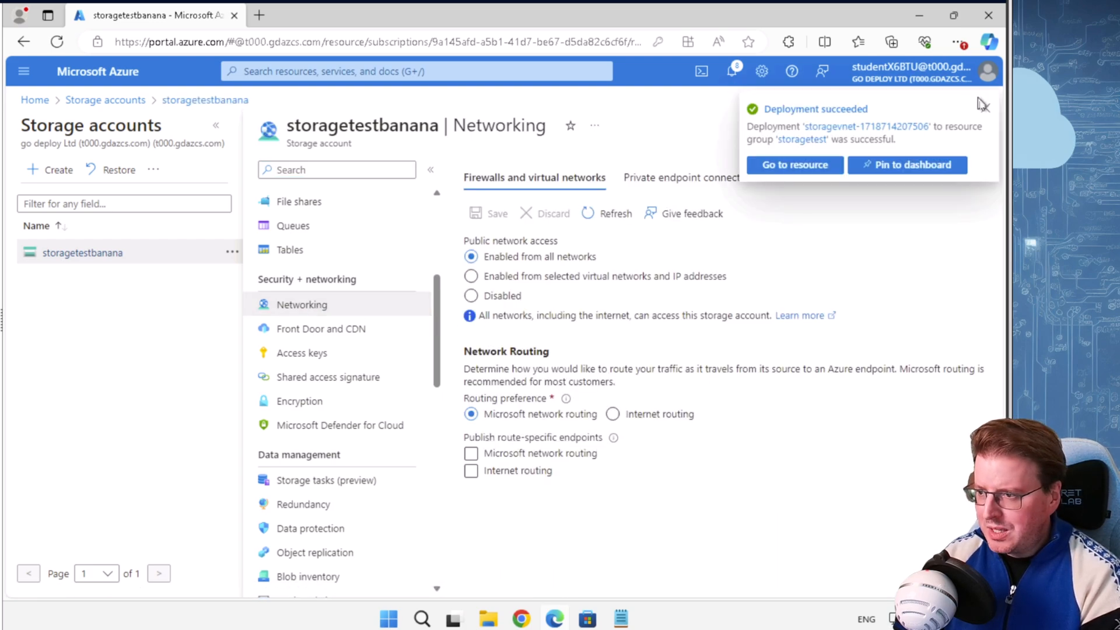
pyautogui.click(982, 106)
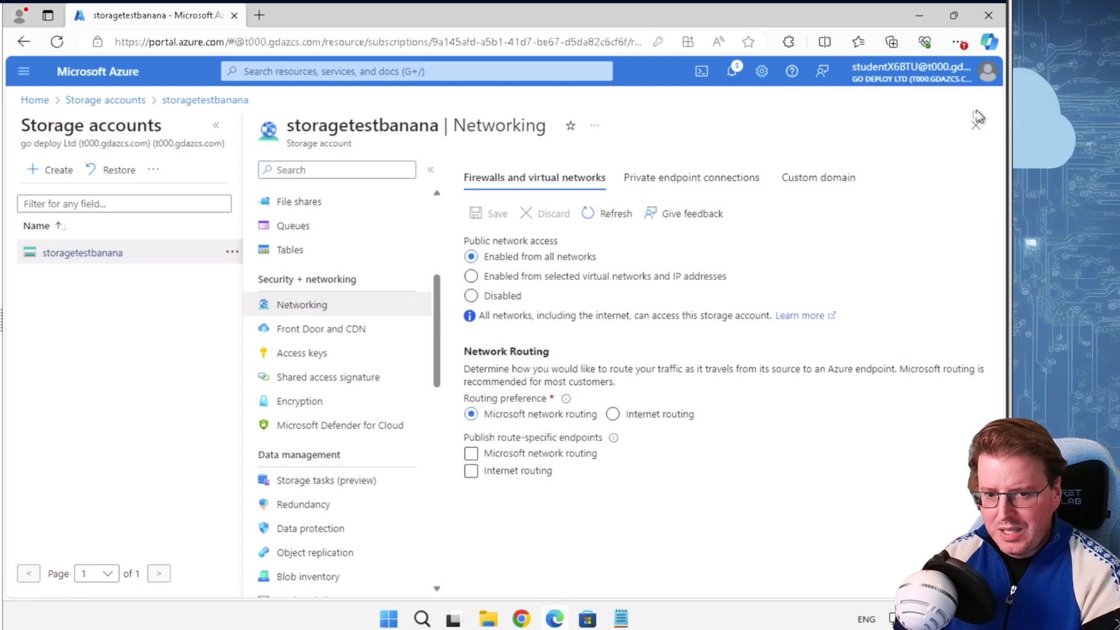
pyautogui.click(722, 190)
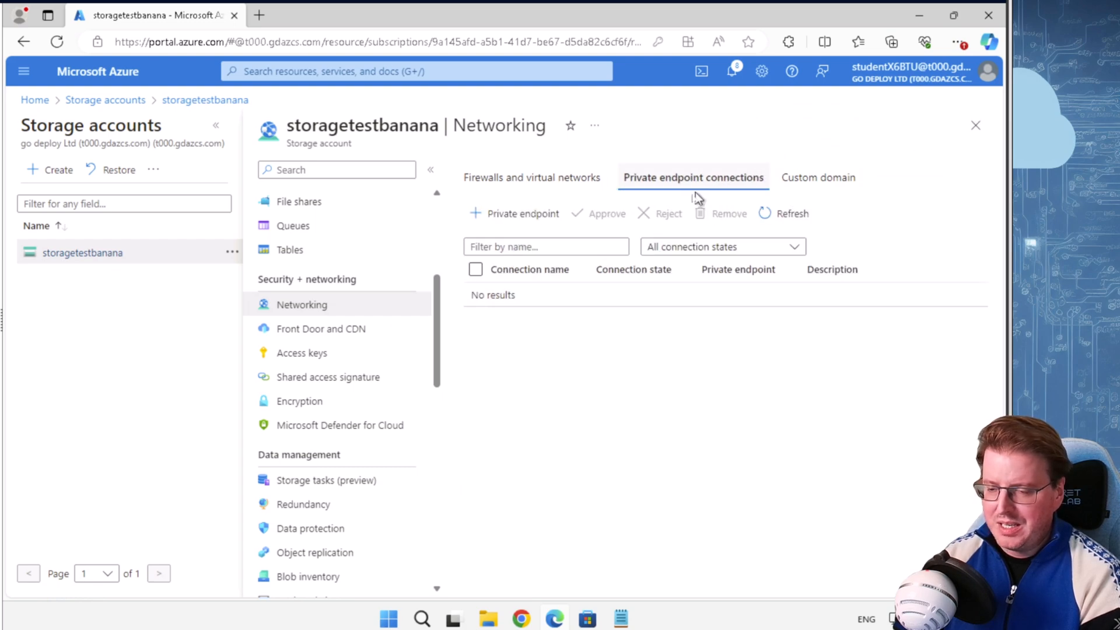
# Start a private endpoint named storageprivateendpoint in the storagetest resource group and proceed to its resource settings
pyautogui.click(512, 214)
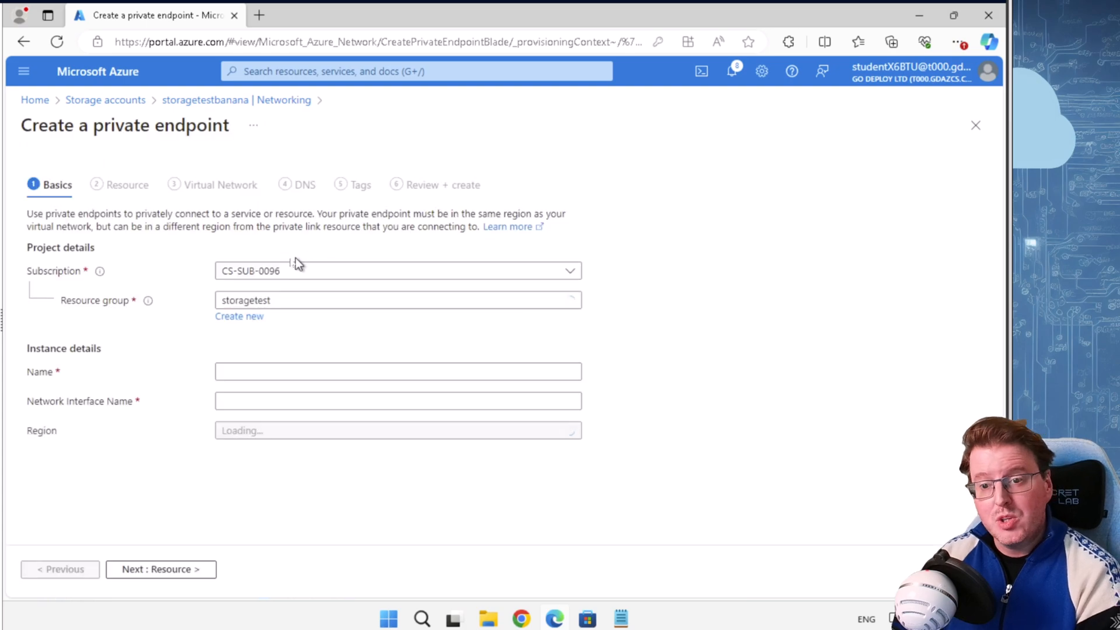
pyautogui.click(296, 300)
pyautogui.click(298, 302)
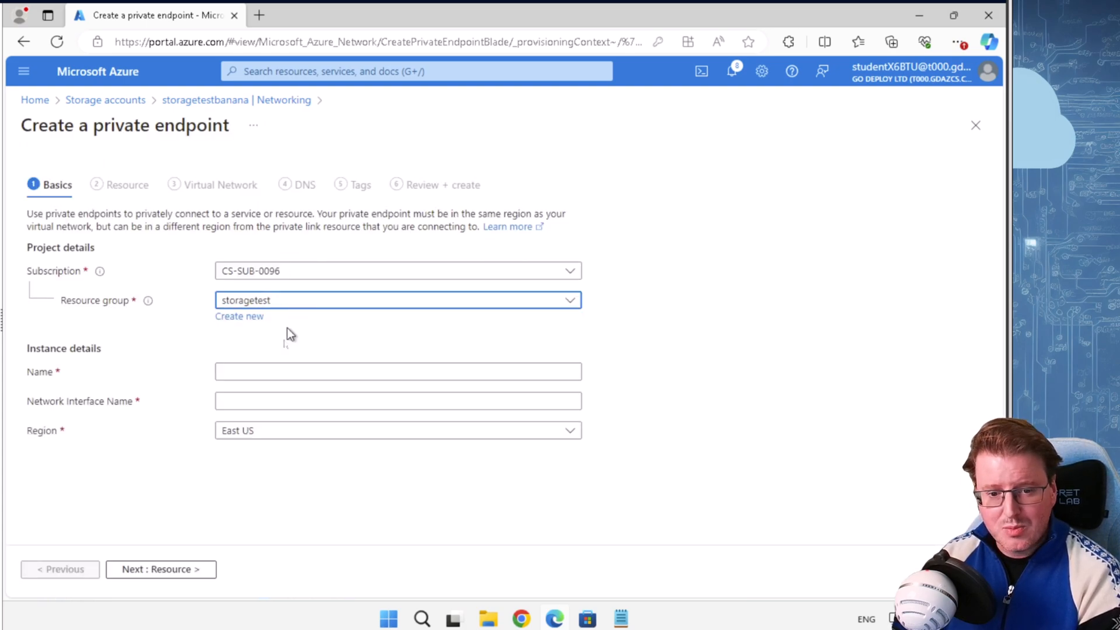
pyautogui.click(283, 372)
pyautogui.write('storageprivateendpoint')
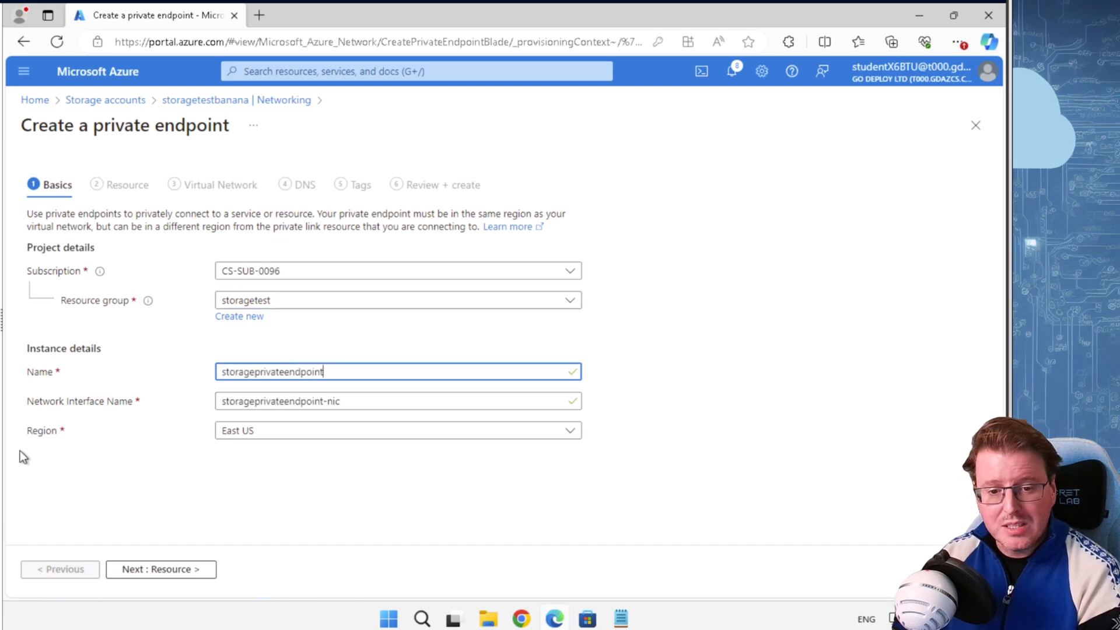
pyautogui.moveTo(349, 402); pyautogui.dragTo(287, 402)
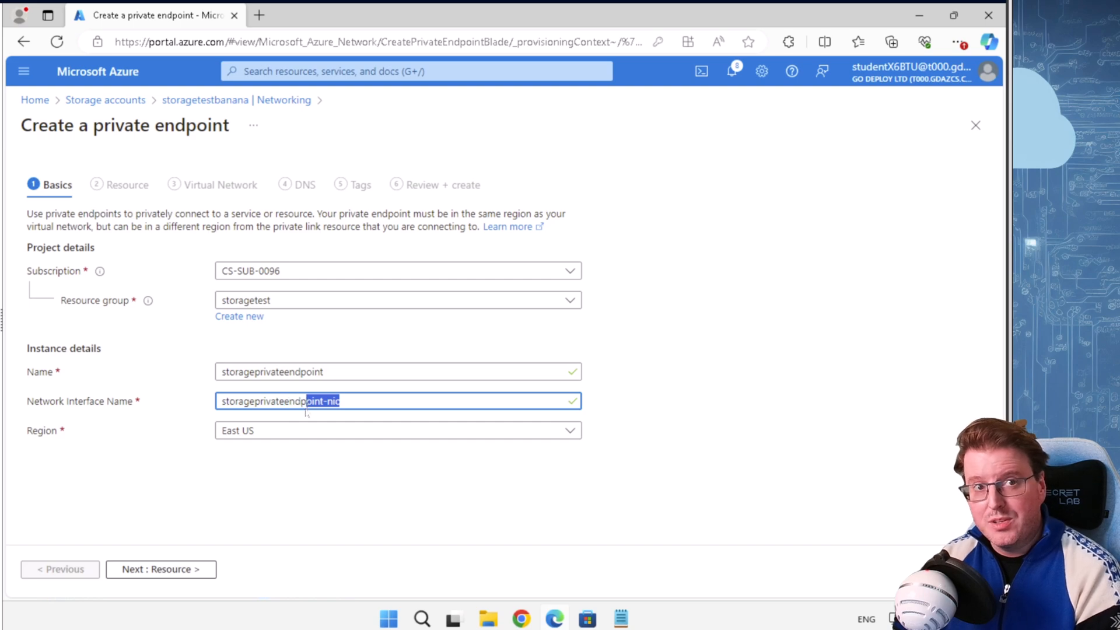
pyautogui.click(376, 401)
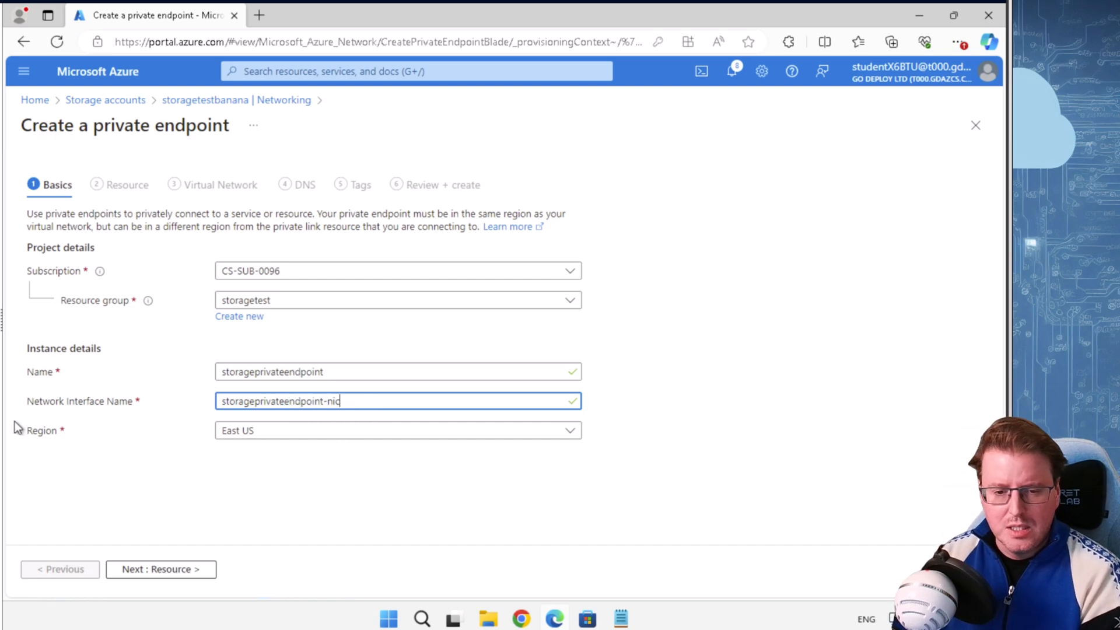
pyautogui.click(156, 569)
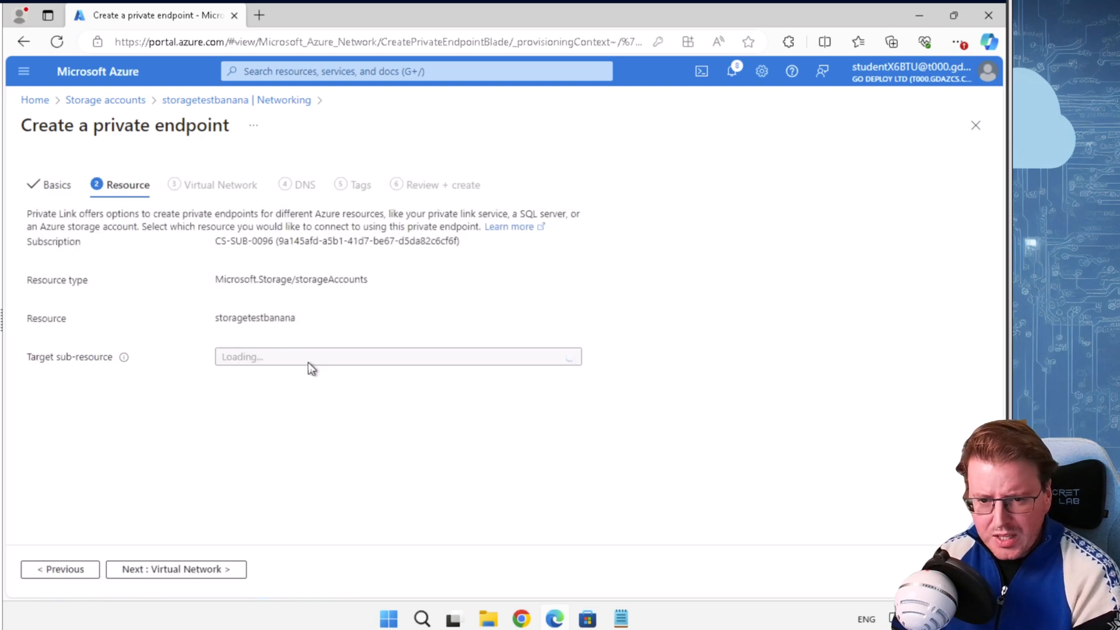
# Set the private endpoint's target sub-resource to blob and proceed to its virtual network settings
pyautogui.click(320, 366)
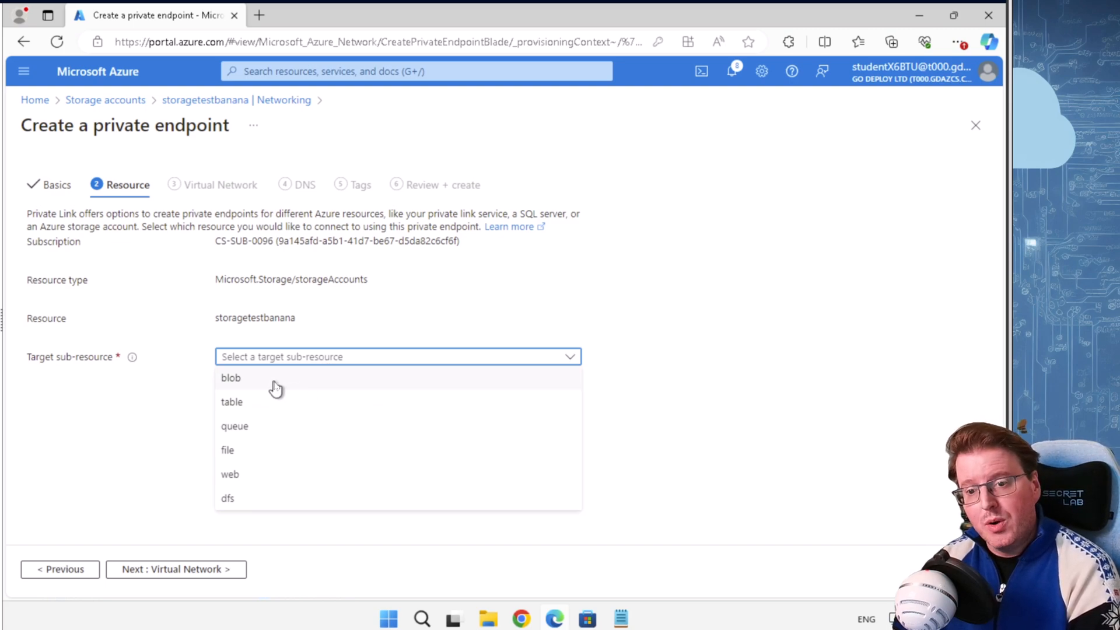
pyautogui.click(275, 380)
pyautogui.click(189, 570)
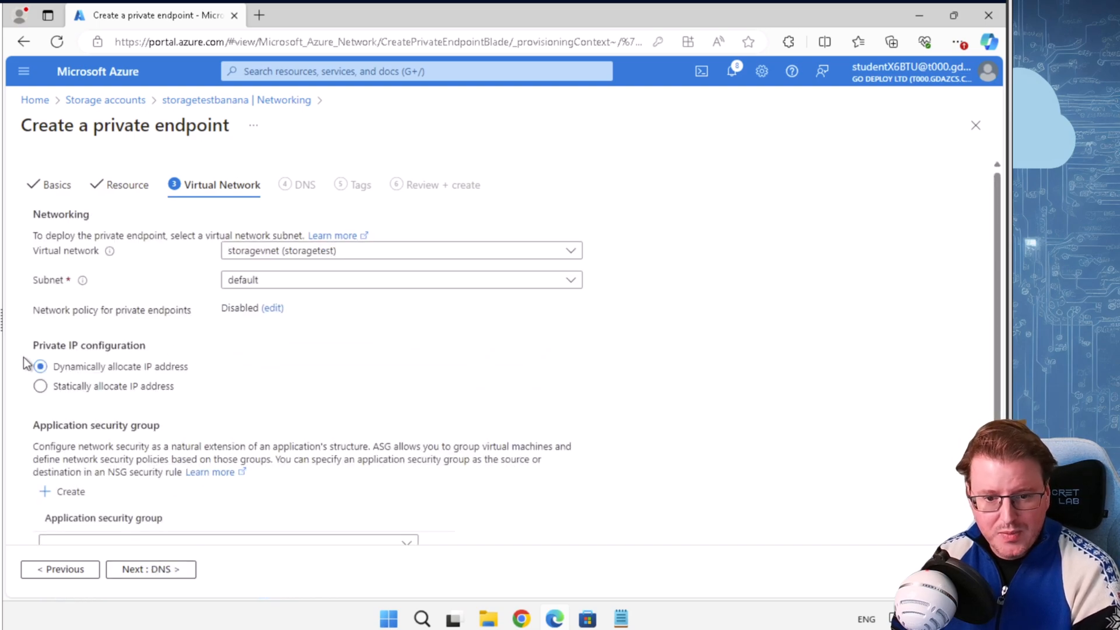
# Place the private endpoint in storagevnet's default subnet with dynamic IP allocation and private DNS zone integration, and create it
pyautogui.click(304, 283)
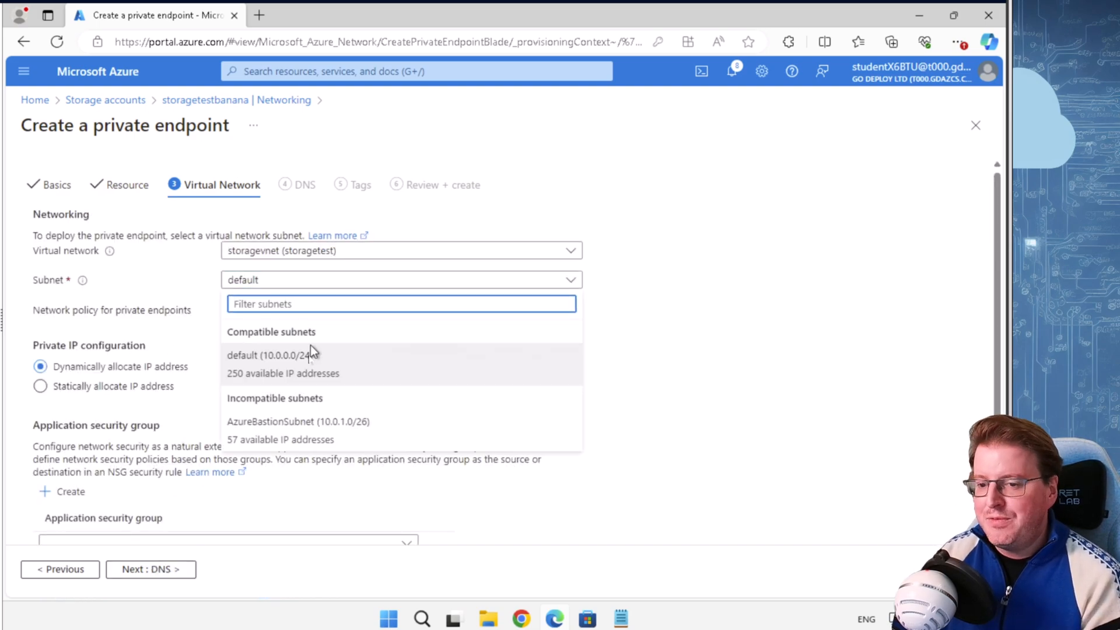
pyautogui.click(269, 354)
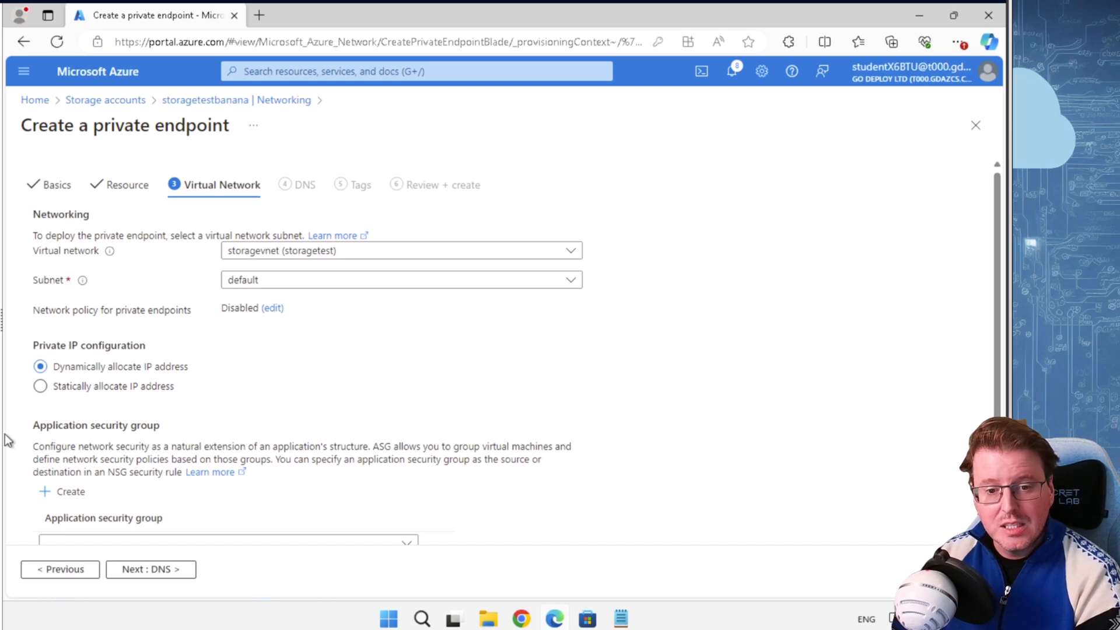
pyautogui.scroll(-1, 312, 366)
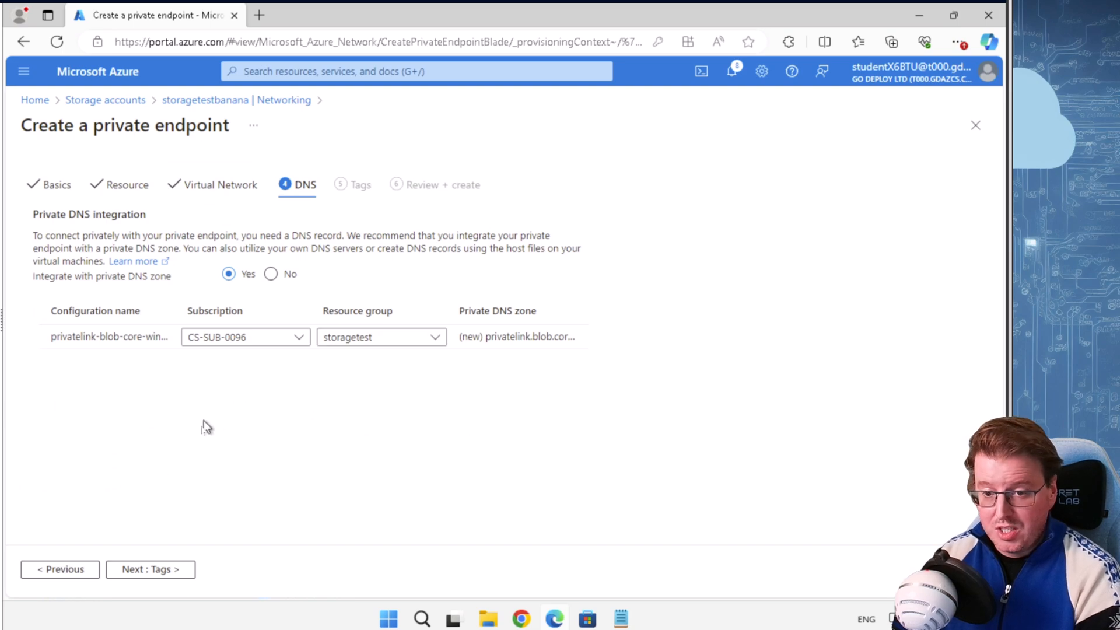
pyautogui.click(168, 573)
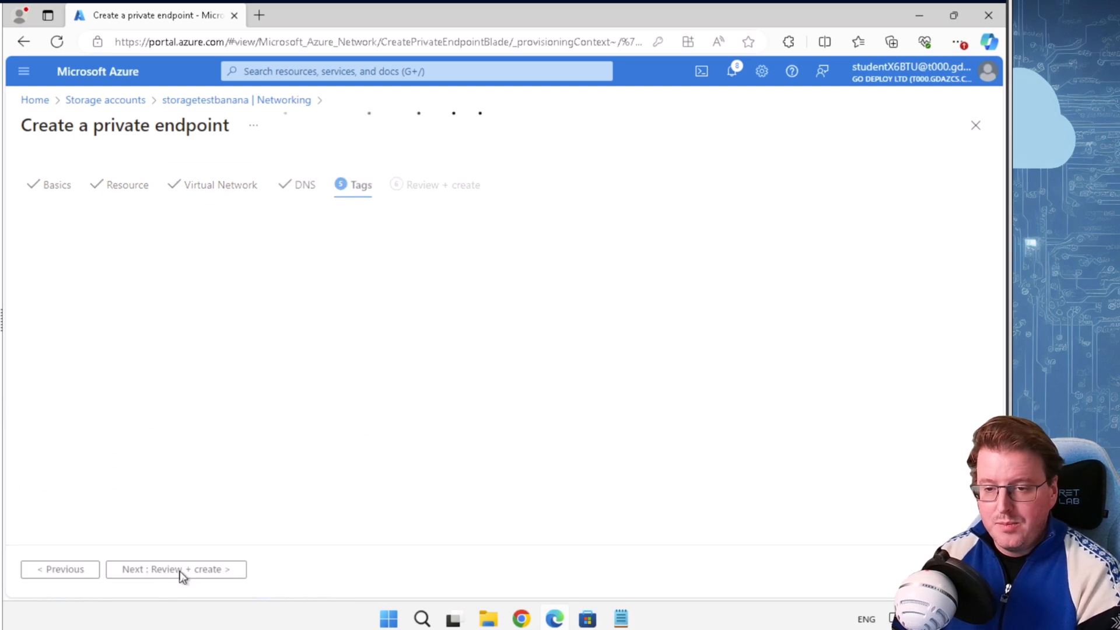
pyautogui.click(185, 571)
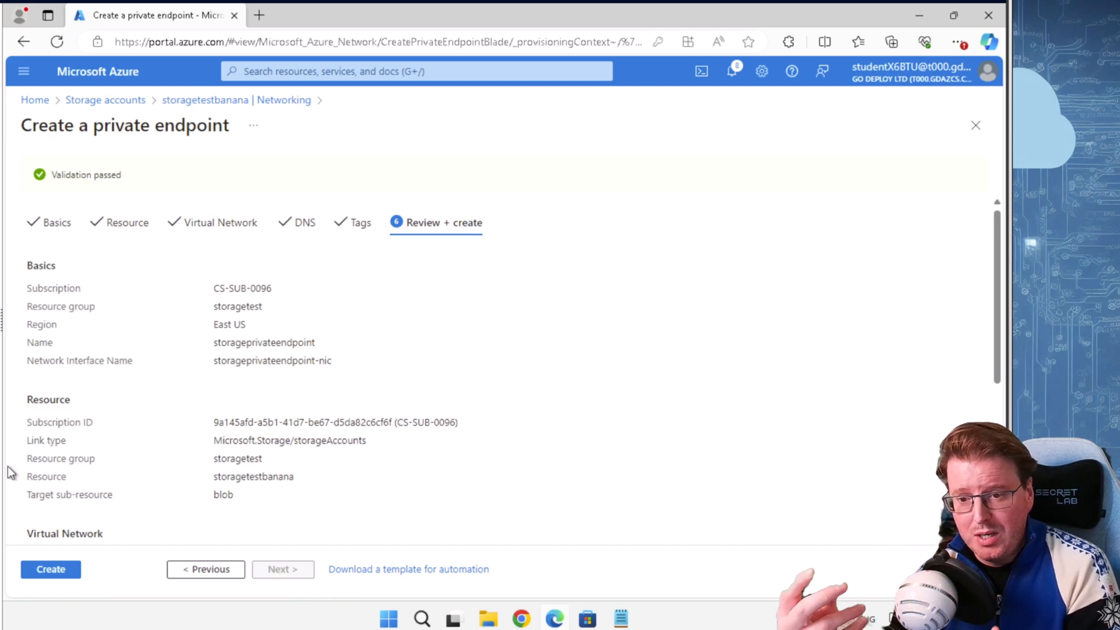
pyautogui.click(56, 574)
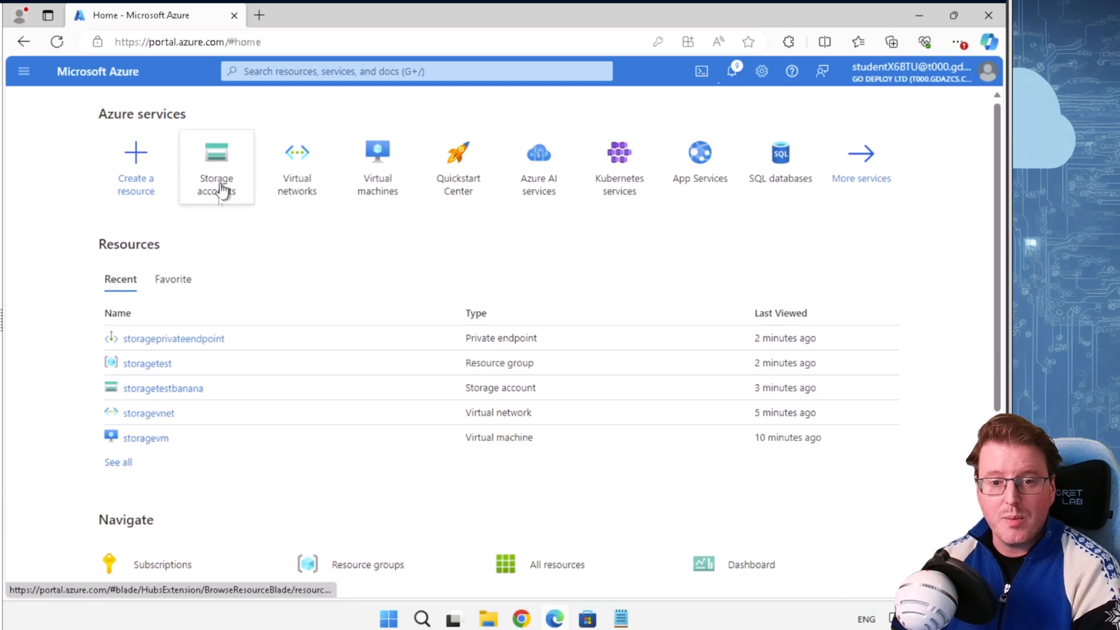
# Open the storagetest resource group and review its resources, including the private DNS zone, private endpoint and network interface
pyautogui.click(295, 179)
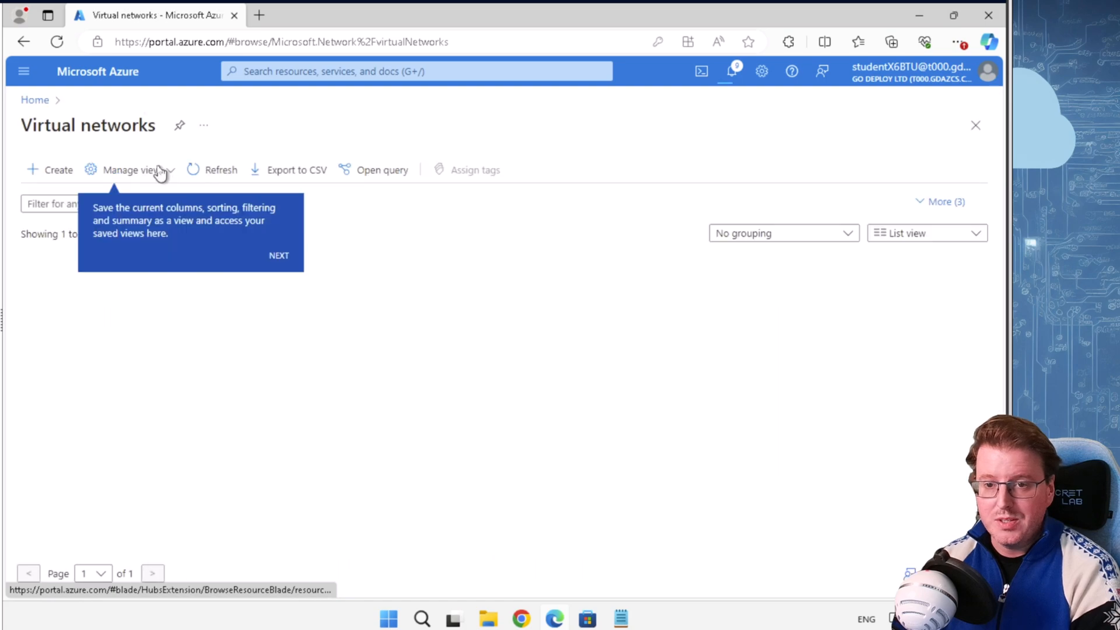
pyautogui.click(35, 100)
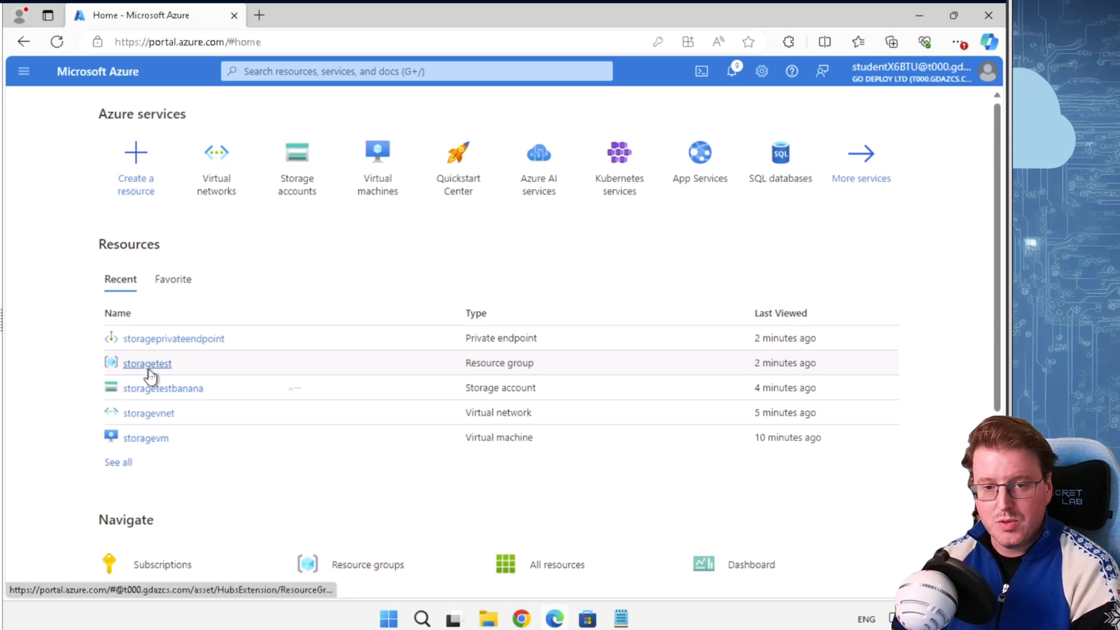
pyautogui.click(147, 364)
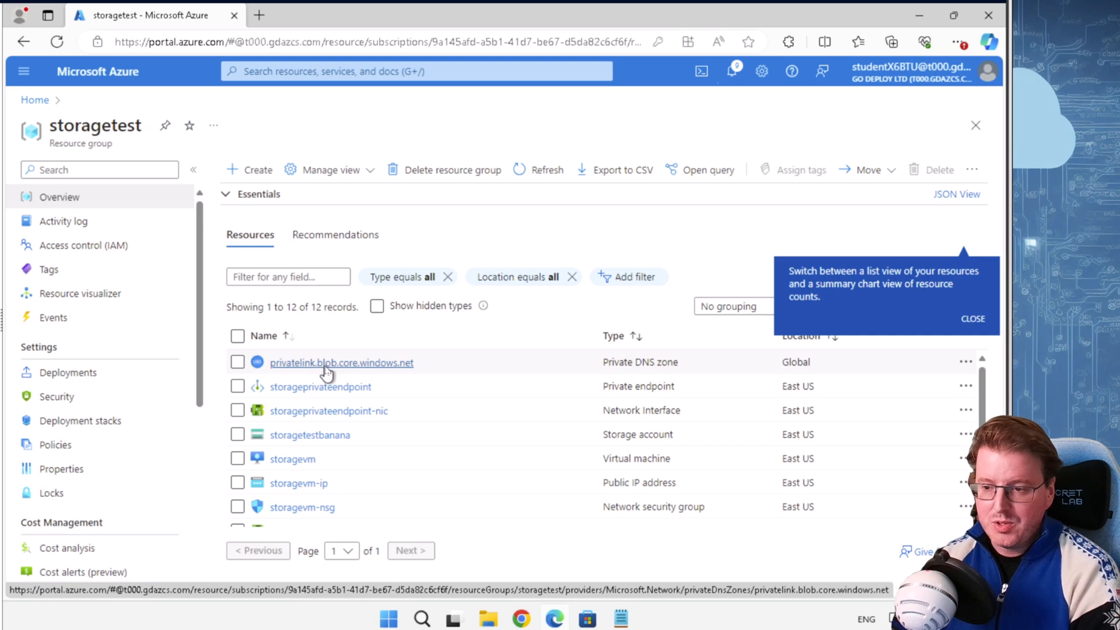
pyautogui.click(973, 318)
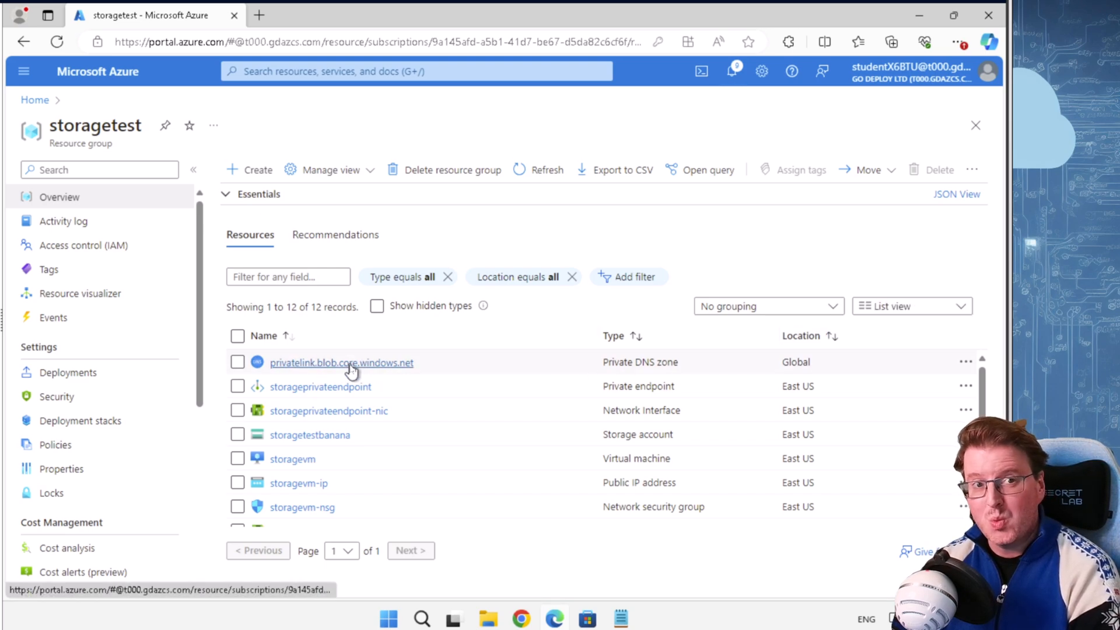
pyautogui.scroll(-4, 402, 402)
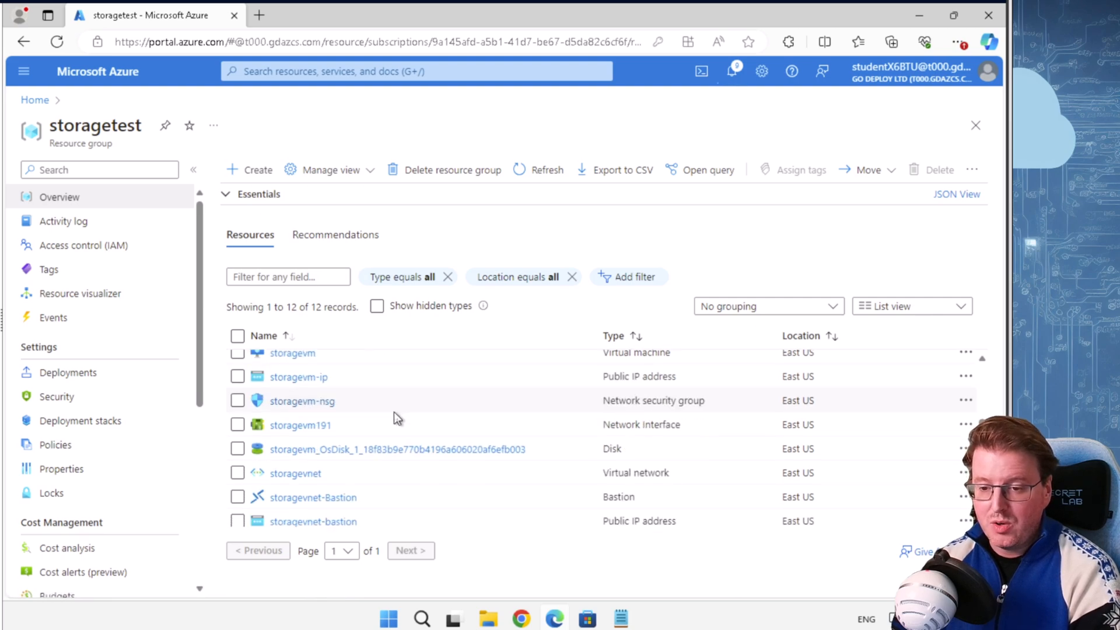
pyautogui.scroll(4, 394, 411)
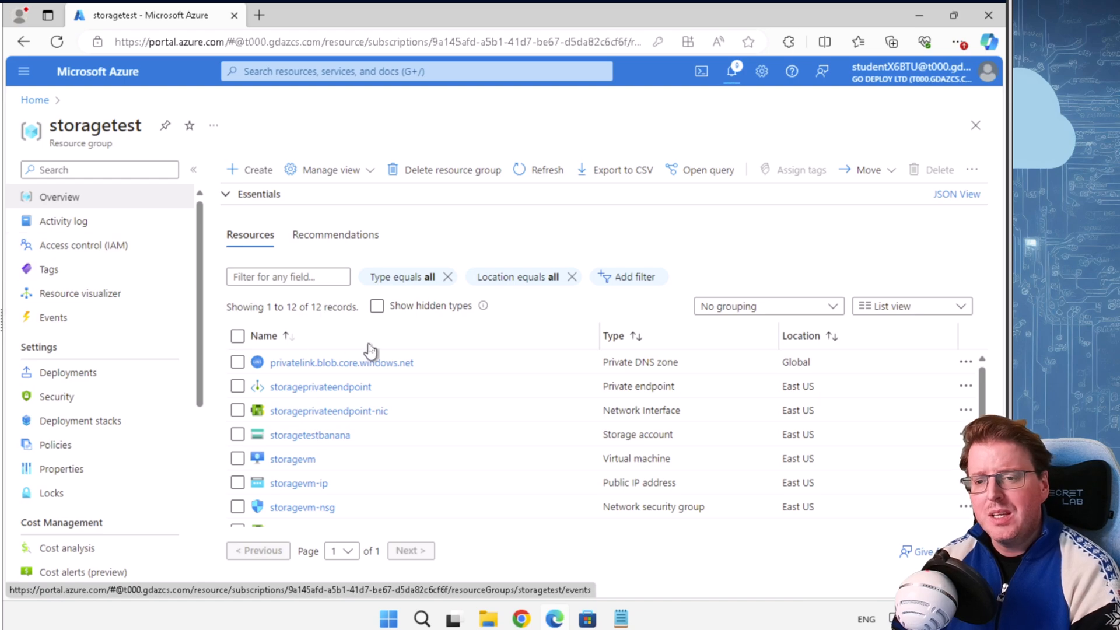
pyautogui.scroll(-1, 350, 409)
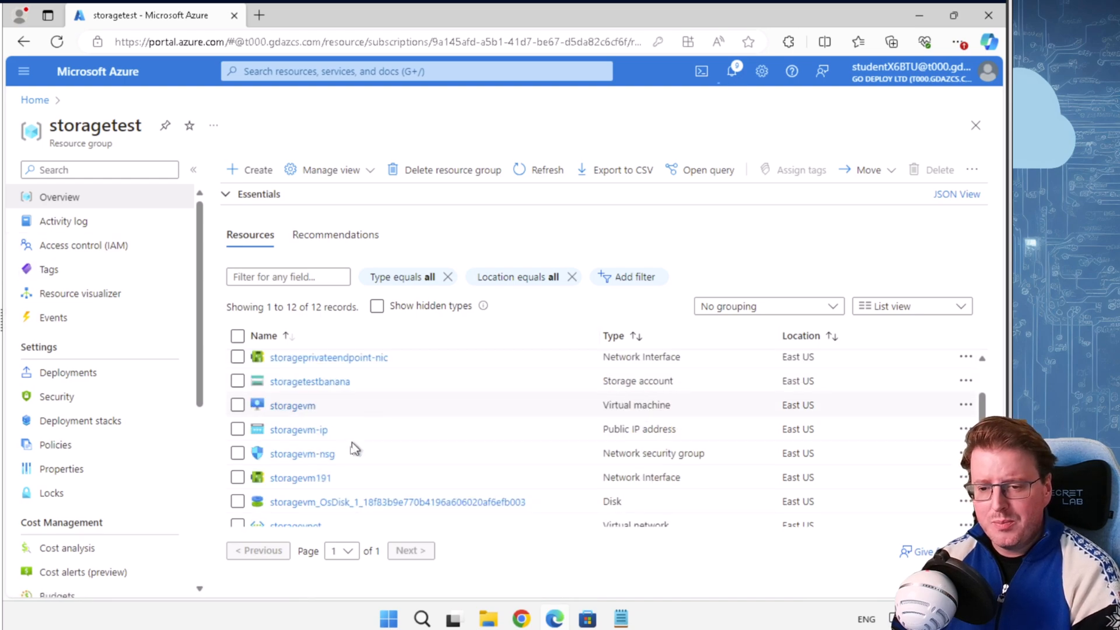
# Open the storagevm virtual machine in a separate browser tab and bring up its Bastion connection page
pyautogui.middleClick(295, 410)
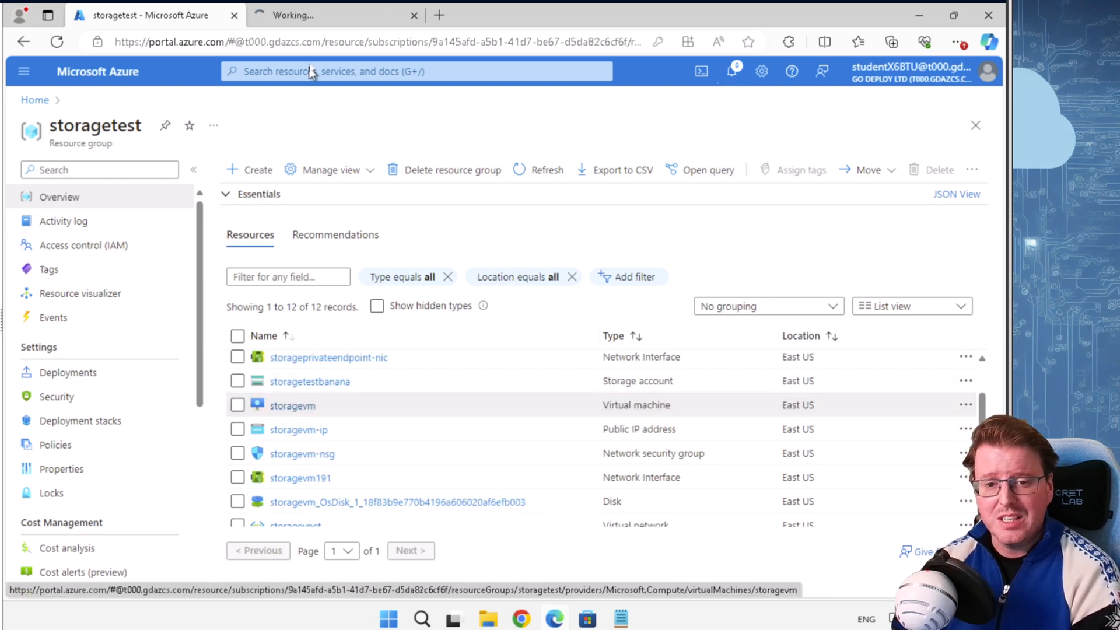
pyautogui.click(315, 17)
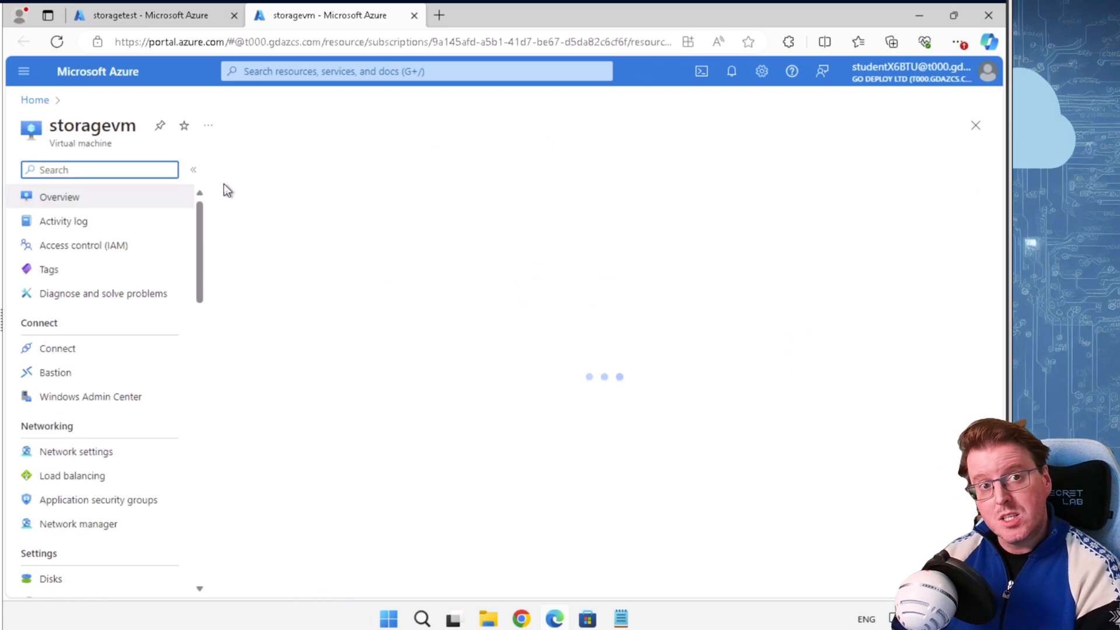
pyautogui.click(262, 170)
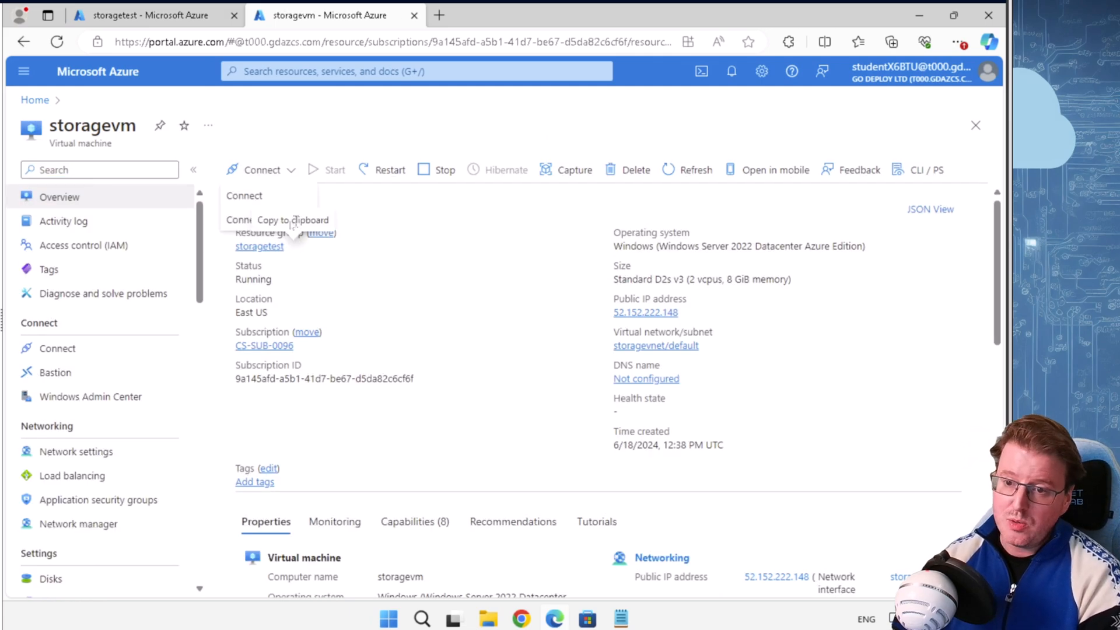
pyautogui.click(236, 221)
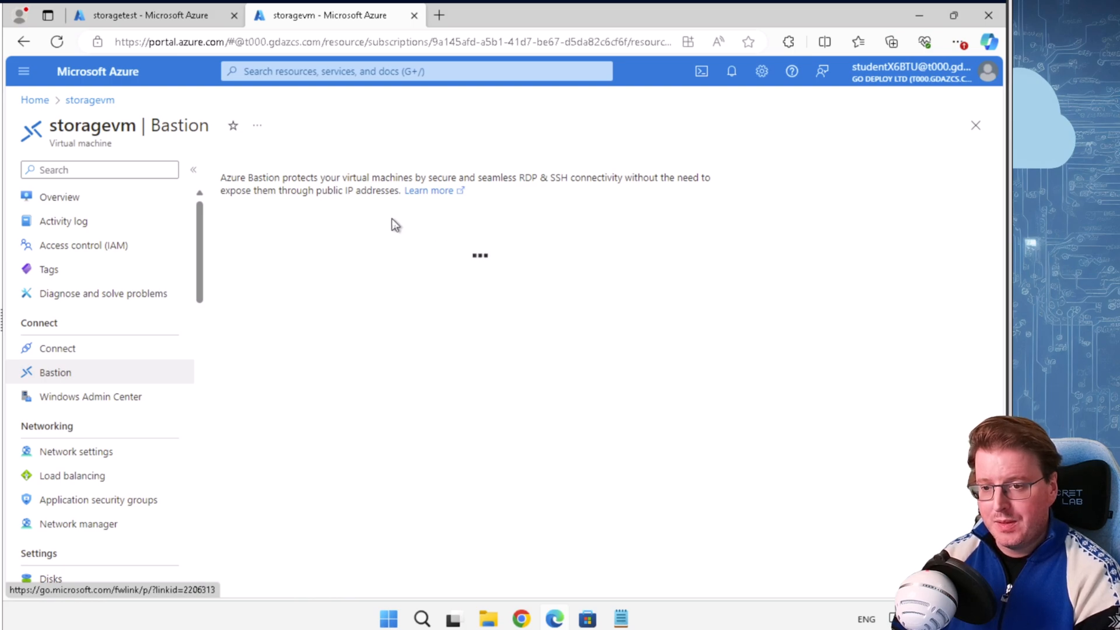
# Enter the username storageadmin and the VM password, and start the Bastion connection
pyautogui.click(530, 415)
pyautogui.write('storageadmin')
pyautogui.press('Tab')
pyautogui.write('••••••••••••••••')
pyautogui.click(252, 531)
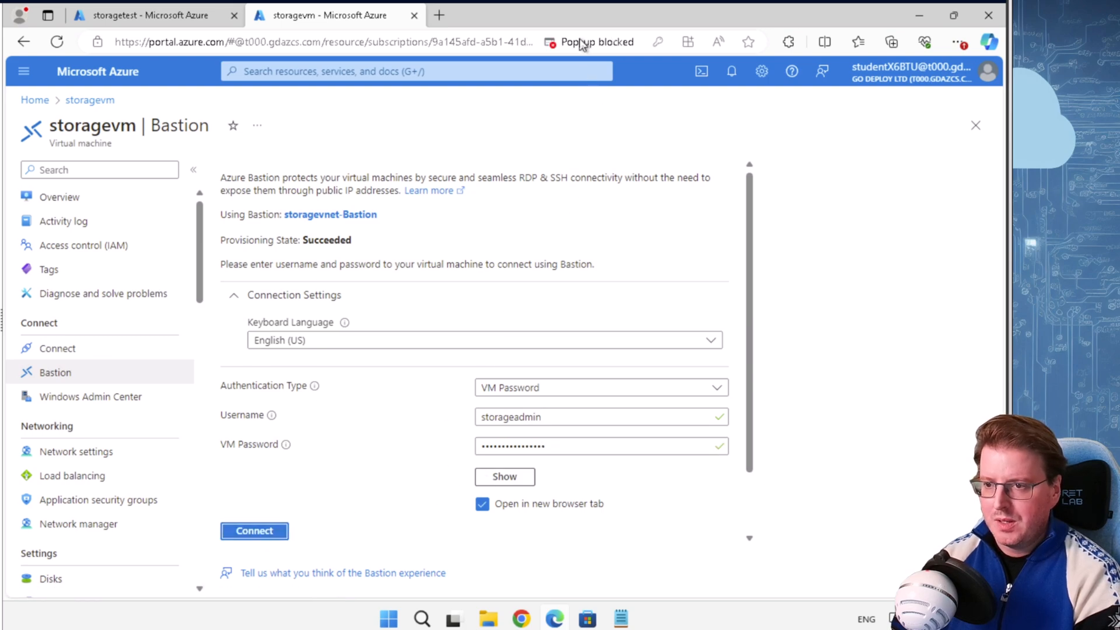
# Allow pop-ups from portal.azure.com and reconnect to storagevm through Bastion with clipboard access permitted
pyautogui.click(582, 42)
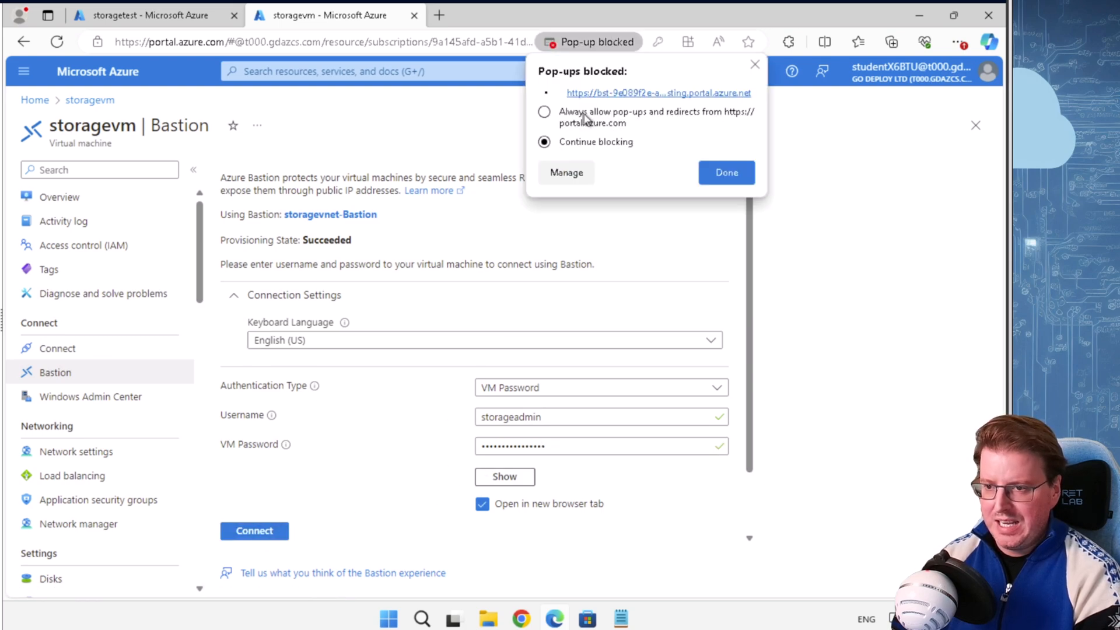
pyautogui.click(719, 175)
pyautogui.click(268, 532)
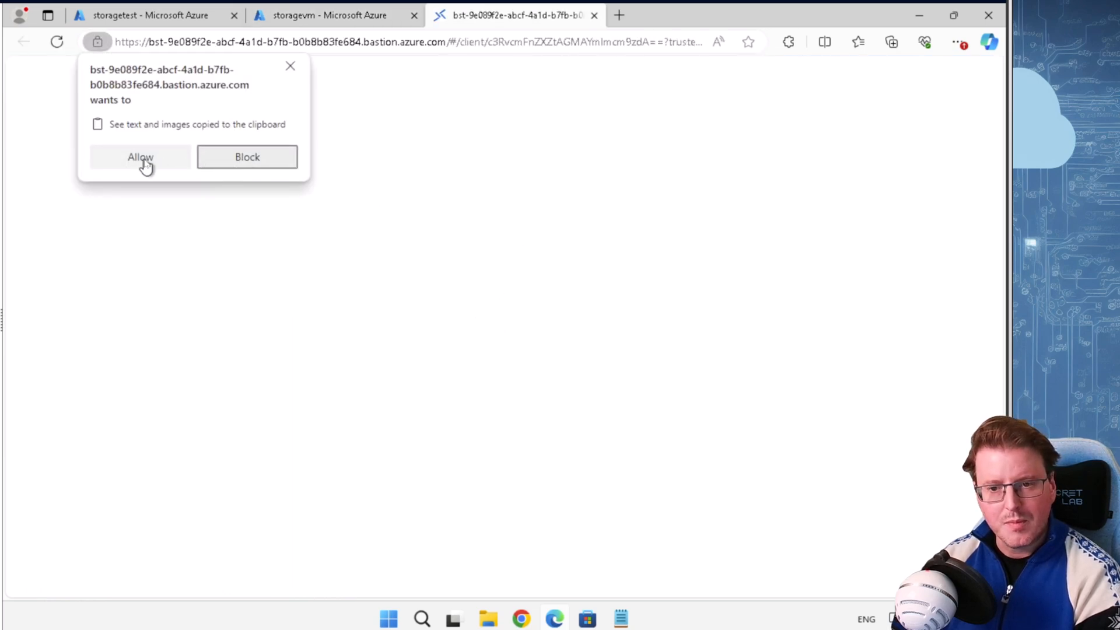
pyautogui.click(149, 164)
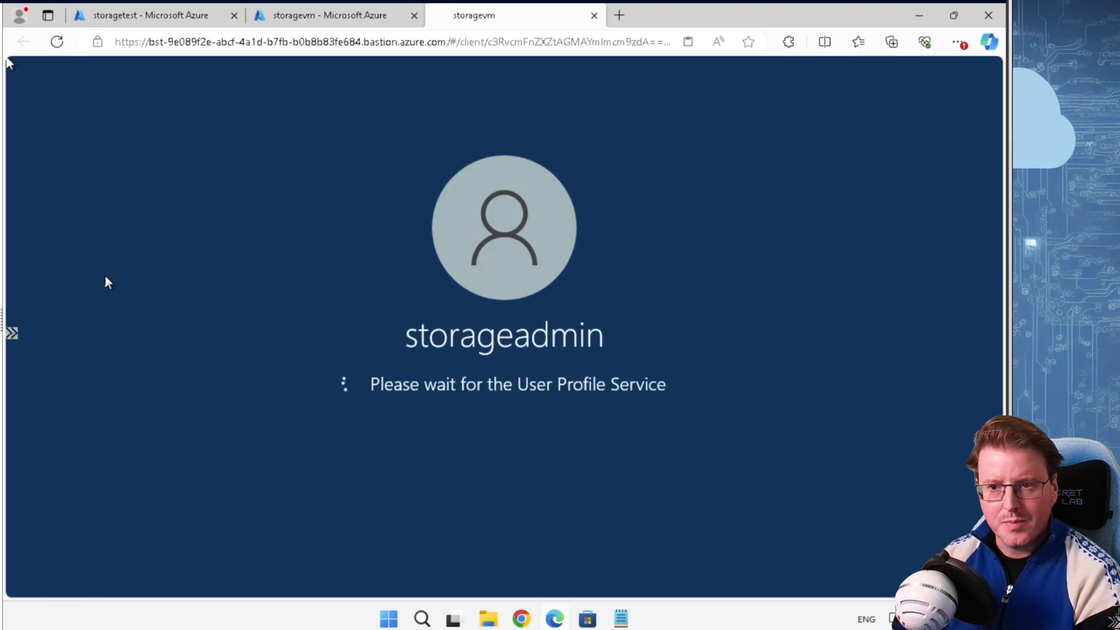
# Open the storagetestbanana storage account in the resource group's browser tab and copy the banana.png URL from Notepad
pyautogui.click(178, 18)
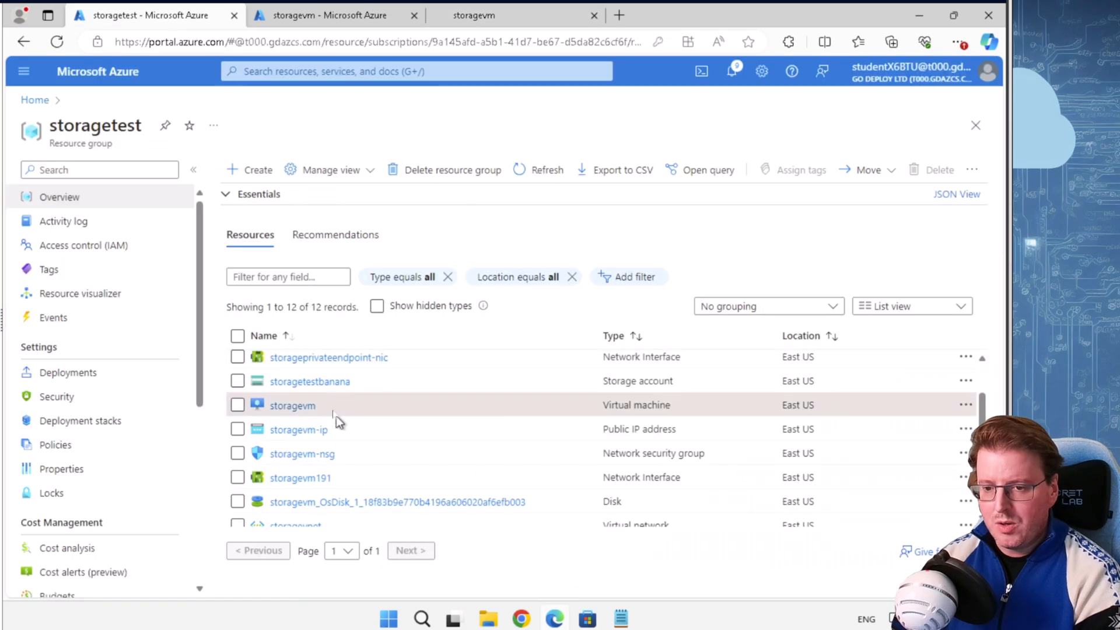
pyautogui.click(330, 383)
pyautogui.click(620, 619)
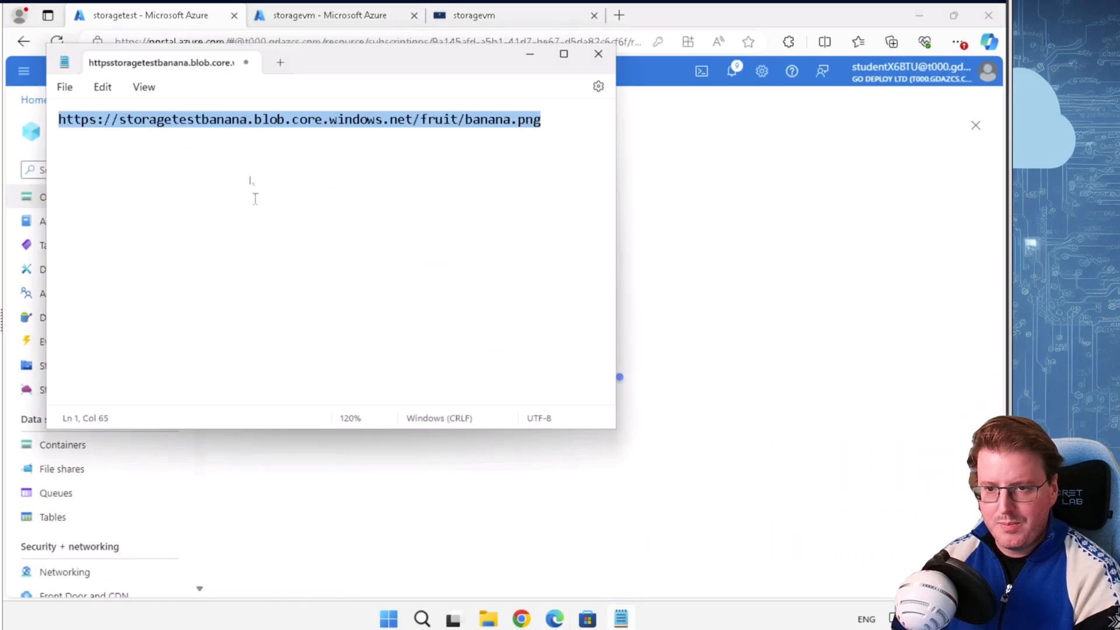
pyautogui.rightClick(315, 127)
pyautogui.click(367, 202)
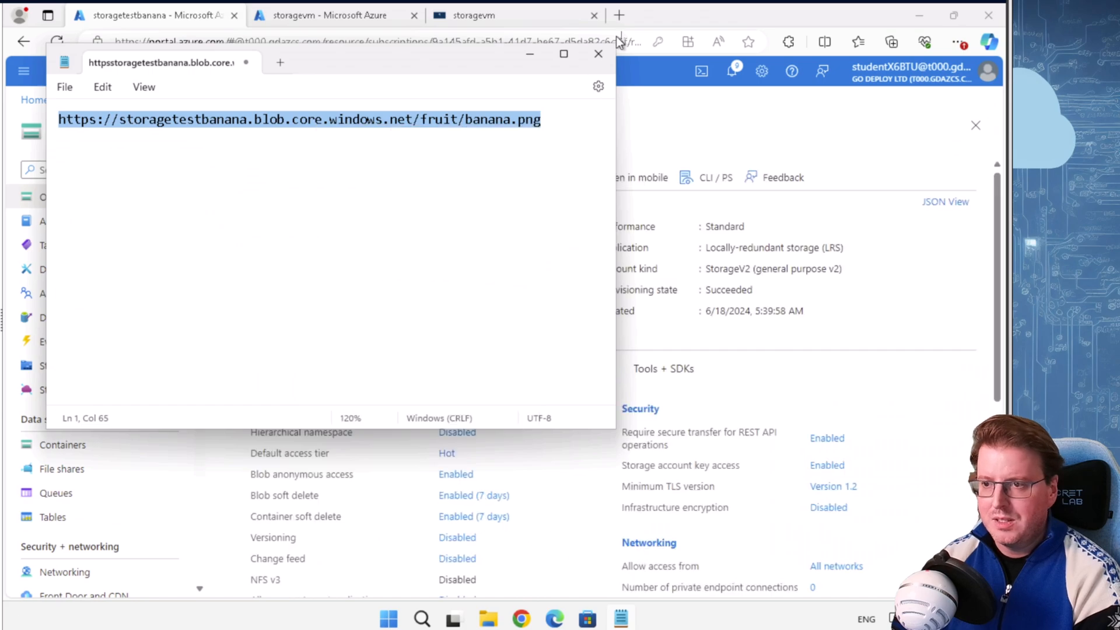
pyautogui.click(485, 41)
pyautogui.hotkey('ctrl', 't')
pyautogui.hotkey('ctrl', 'v')
pyautogui.press('Return')
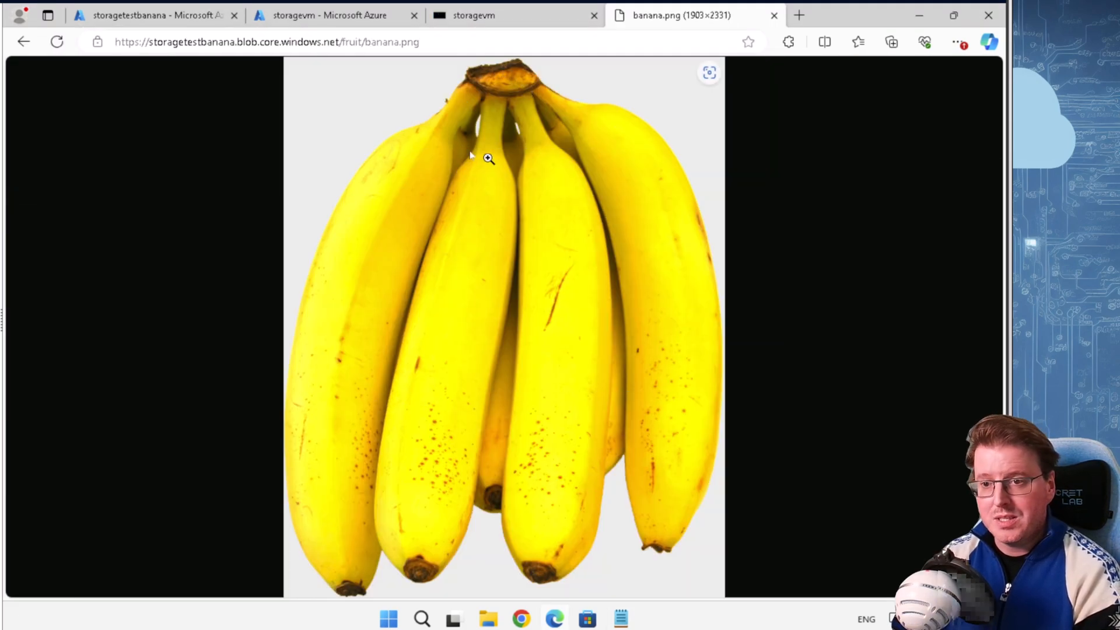
pyautogui.click(57, 42)
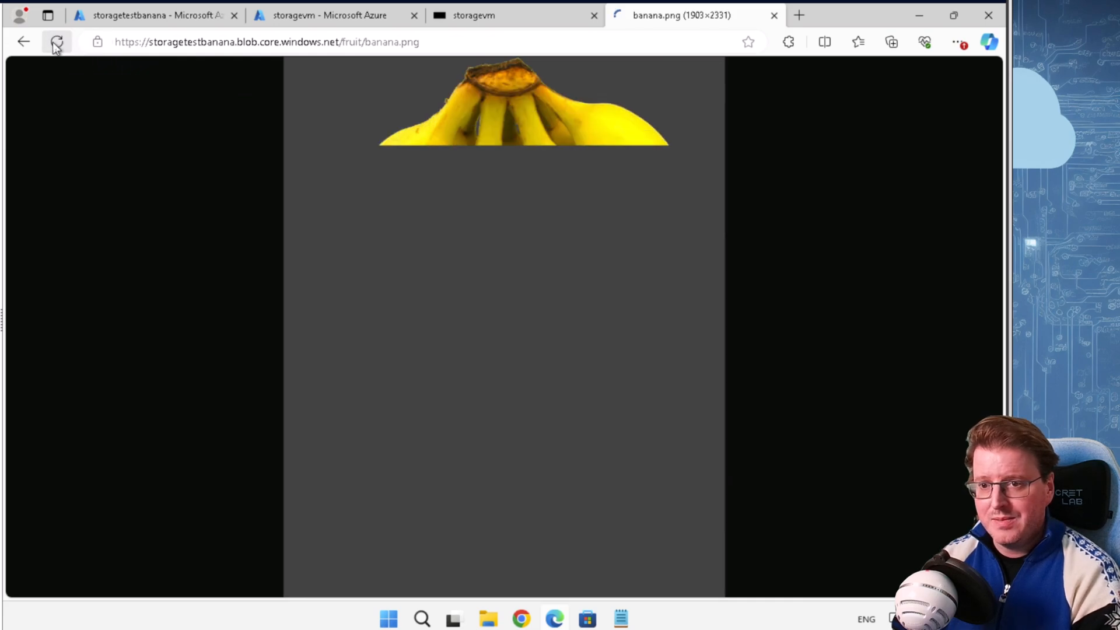
pyautogui.click(57, 43)
# Return to the storagevm session and go through the Microsoft Edge first-run setup, starting without account data
pyautogui.click(487, 20)
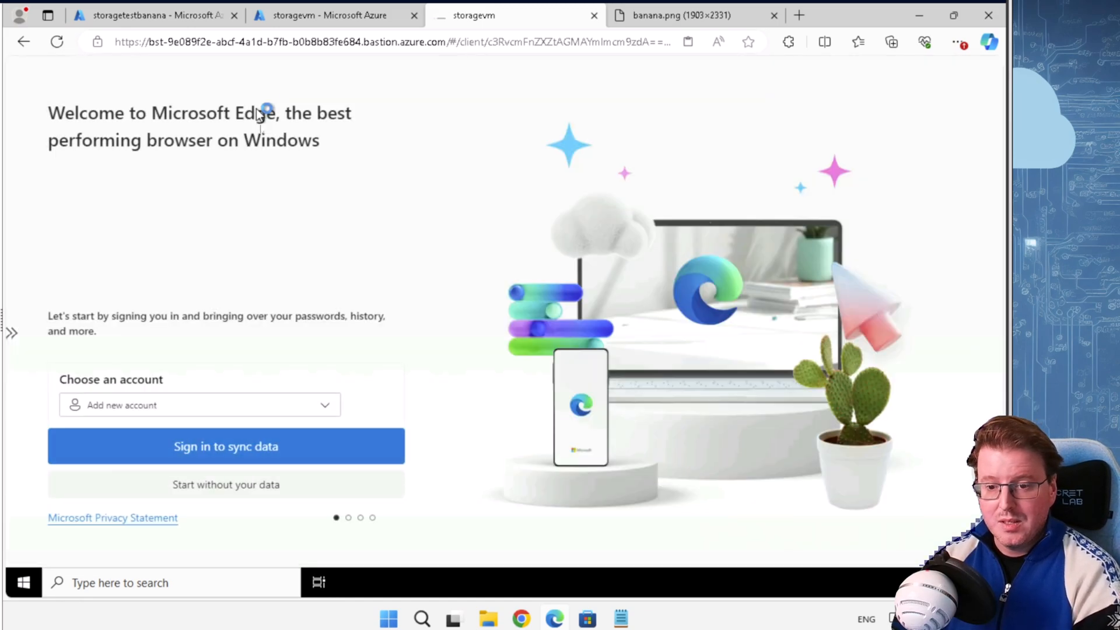
pyautogui.click(225, 488)
pyautogui.click(146, 489)
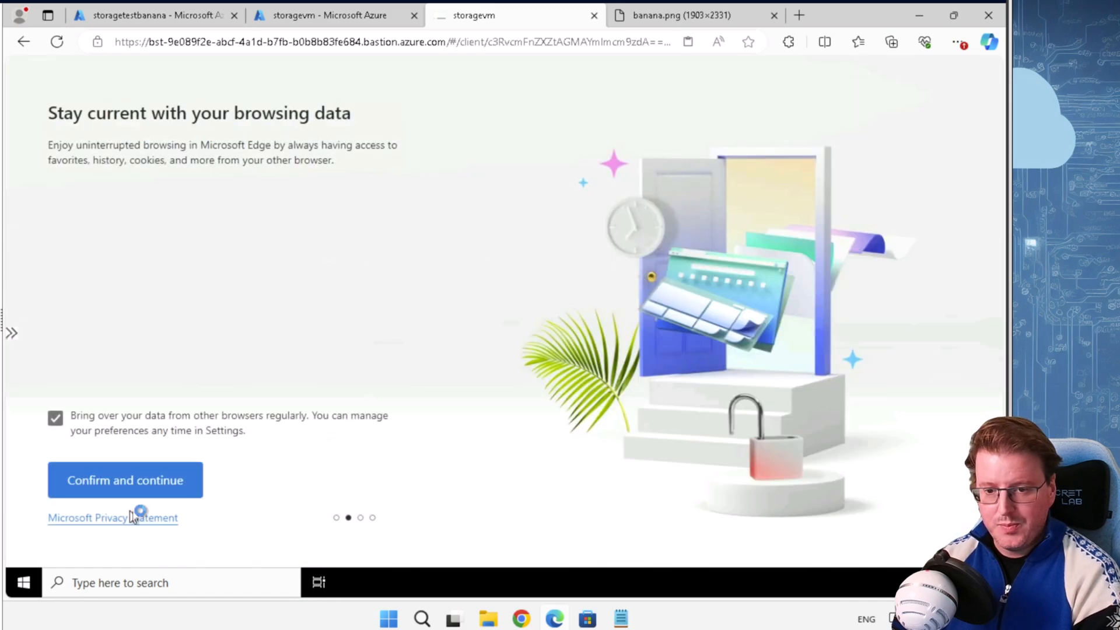
pyautogui.click(271, 489)
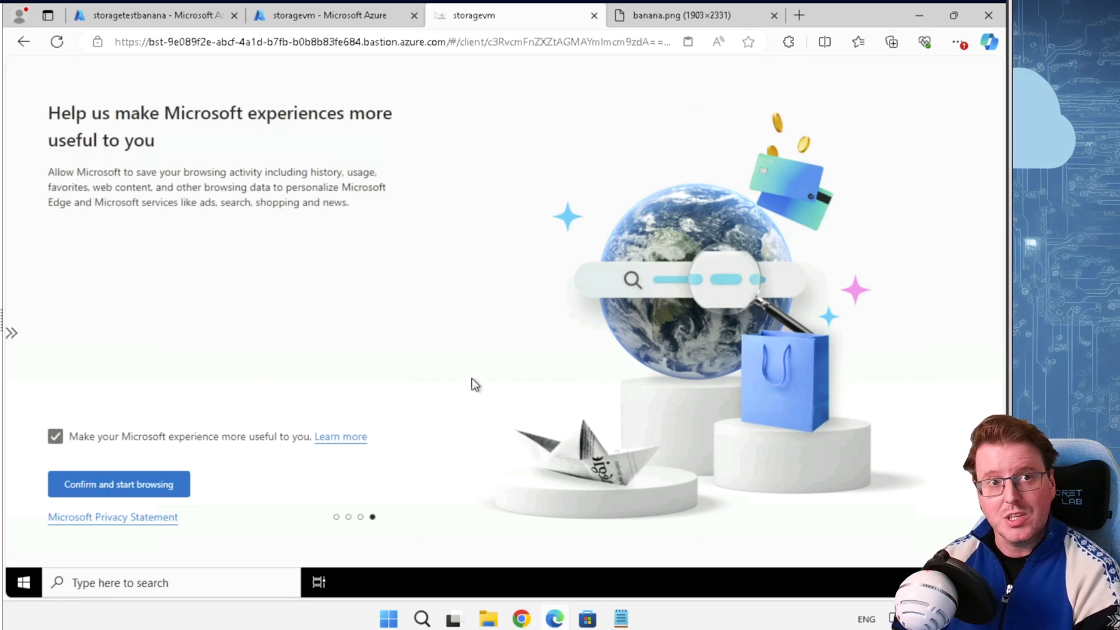
pyautogui.click(257, 98)
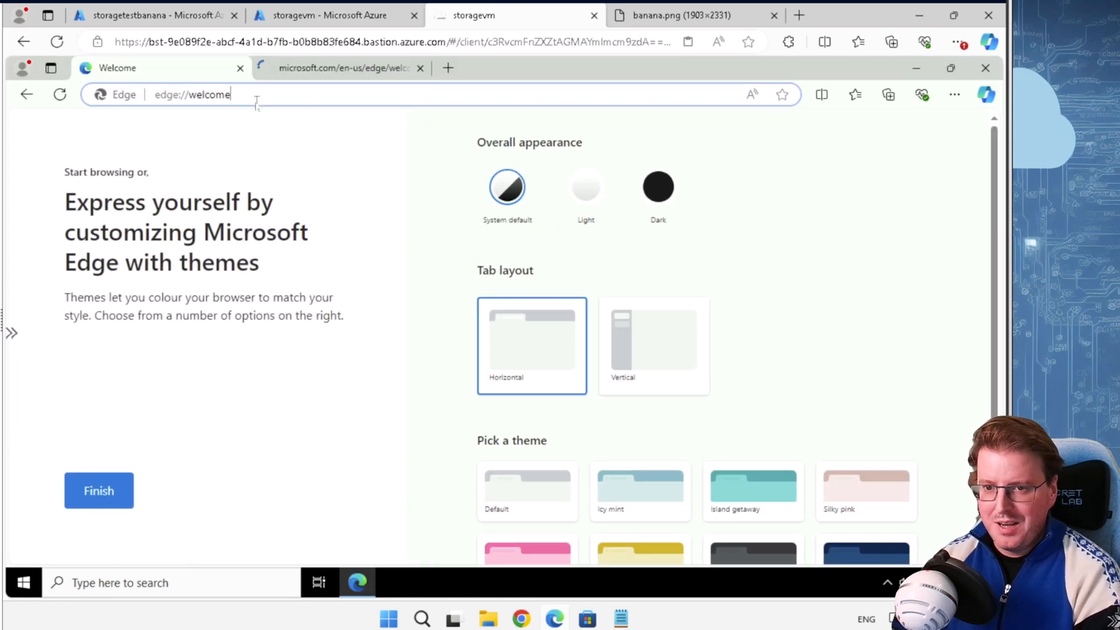
pyautogui.hotkey('ctrl', 'v')
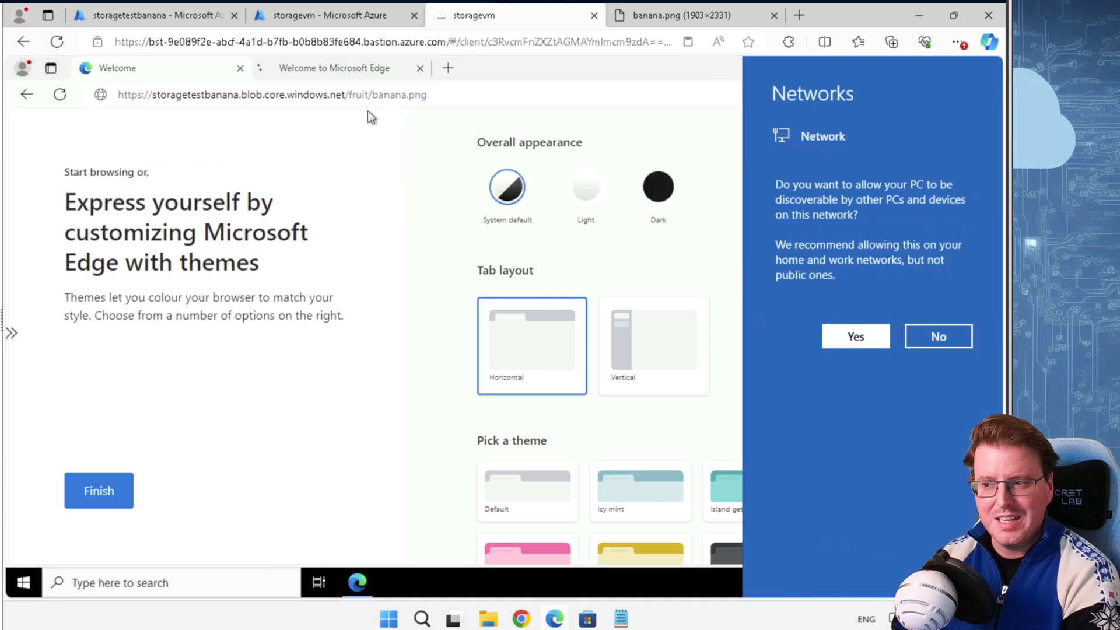
pyautogui.click(847, 339)
pyautogui.press('Return')
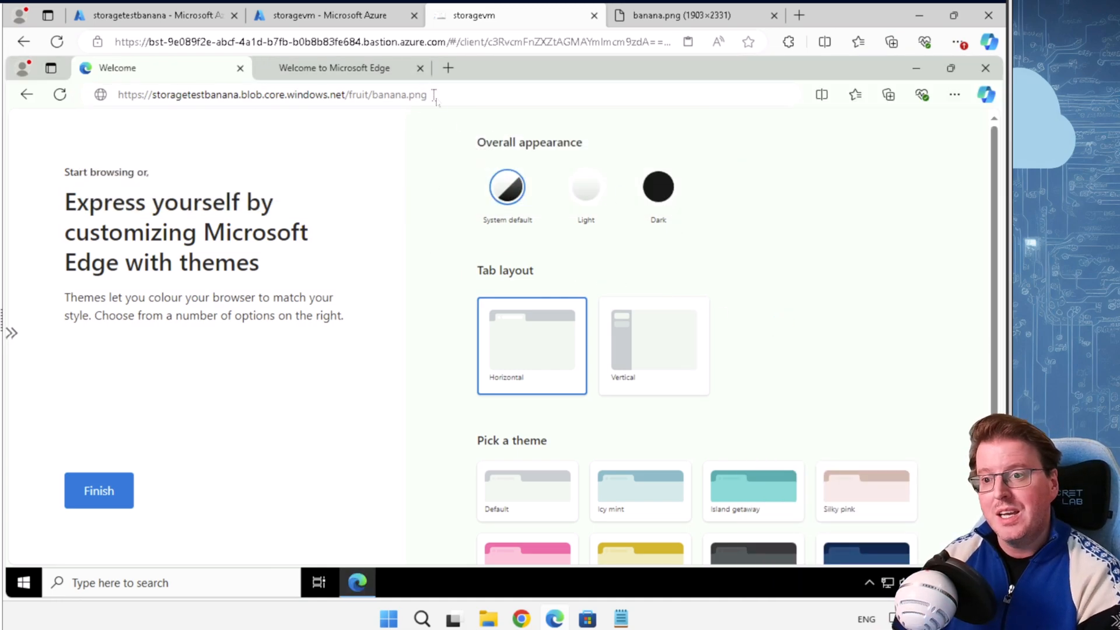
pyautogui.click(464, 95)
pyautogui.press('Return')
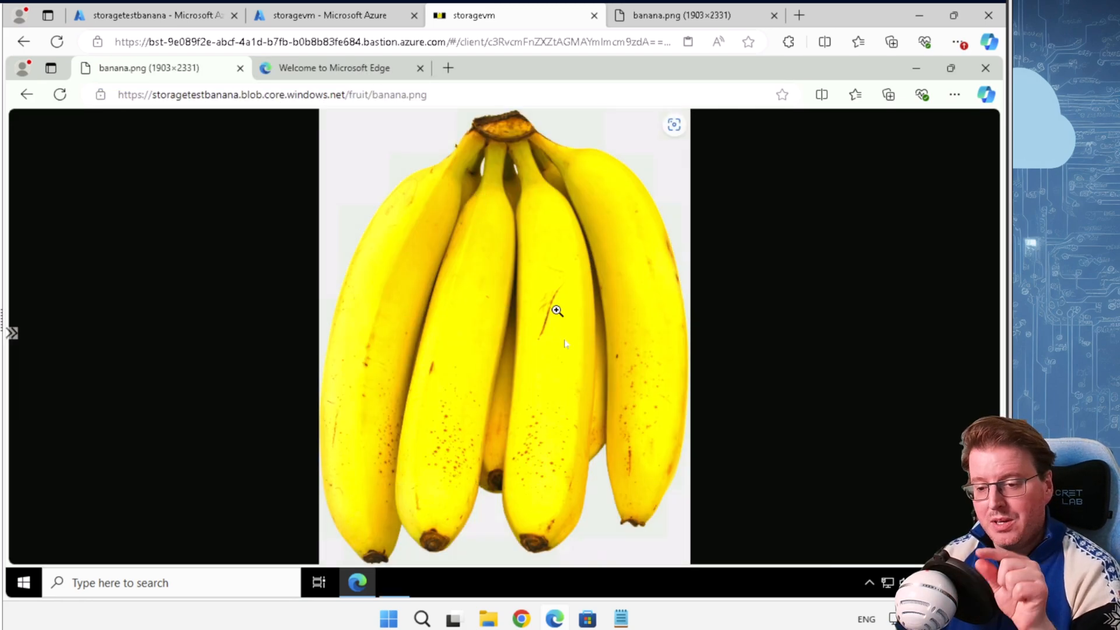
# Search for cmd inside the storagevm session and open Command Prompt
pyautogui.click(24, 583)
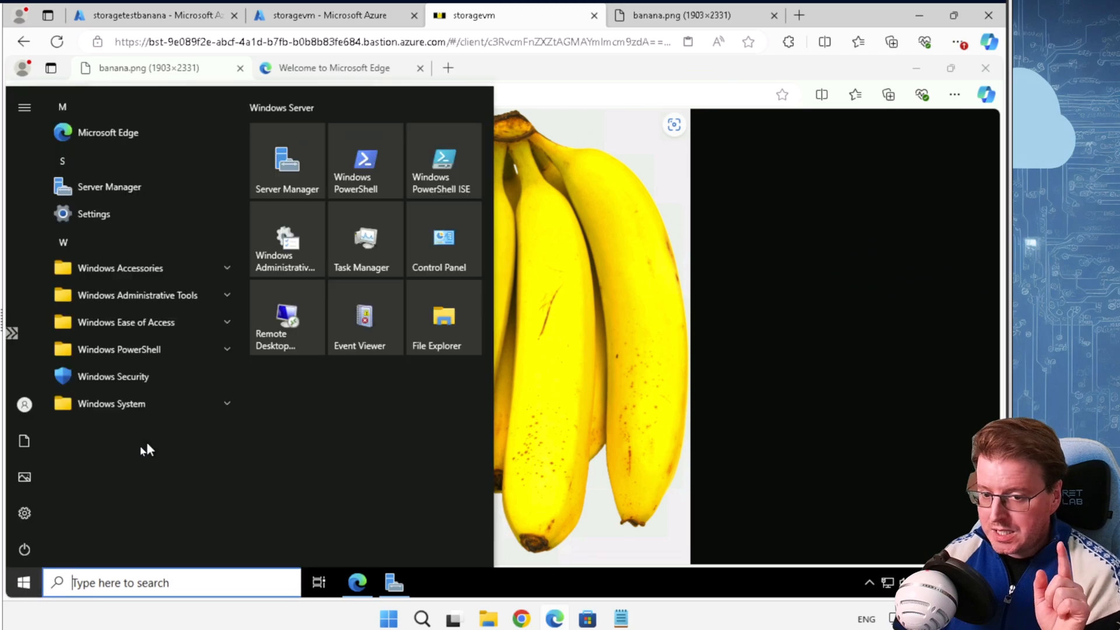
pyautogui.click(164, 581)
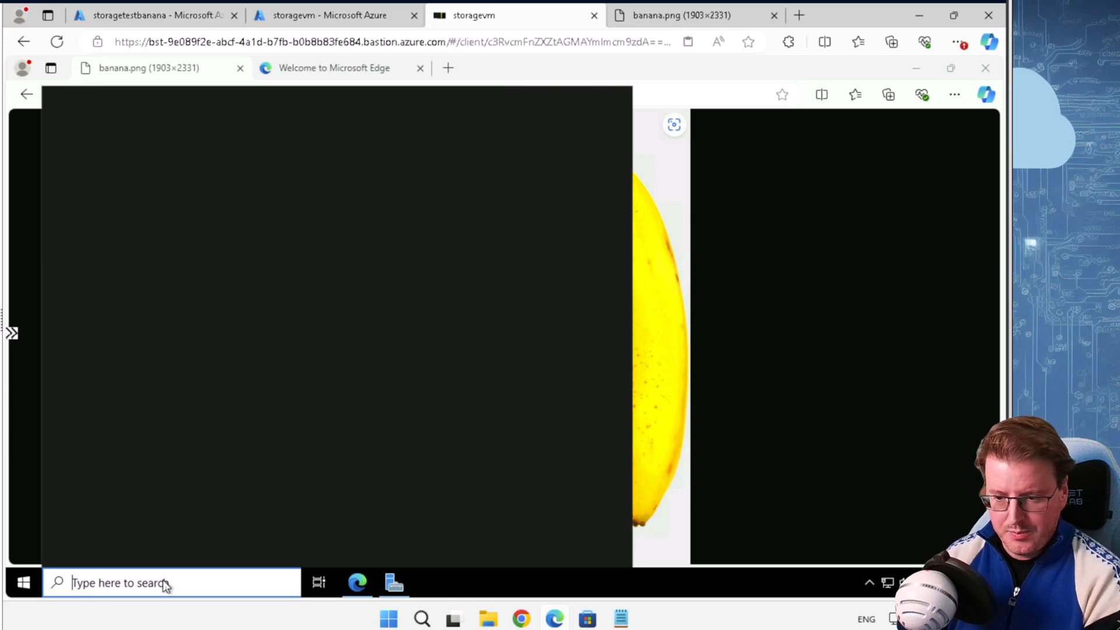
pyautogui.write('c')
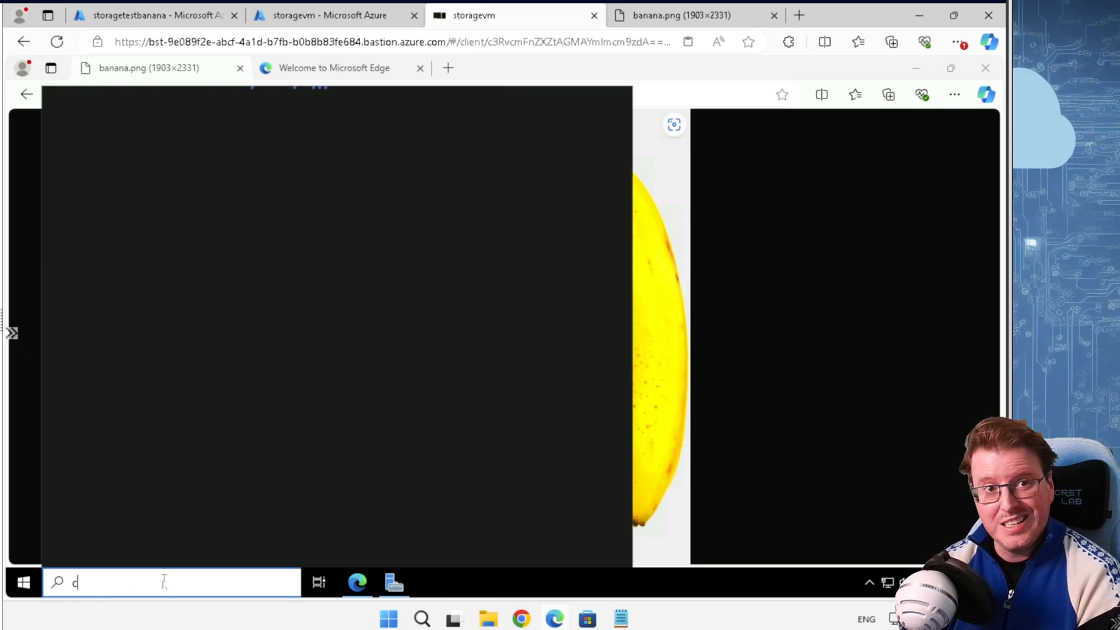
pyautogui.write('md')
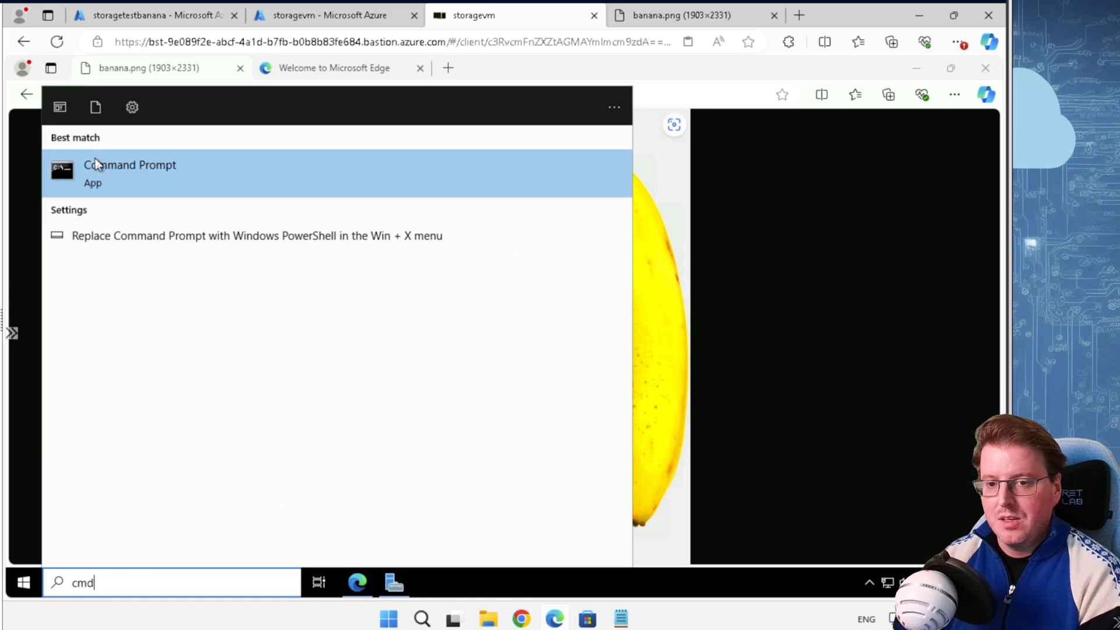
pyautogui.click(173, 188)
pyautogui.click(302, 242)
pyautogui.hotkey('ctrl', 'v')
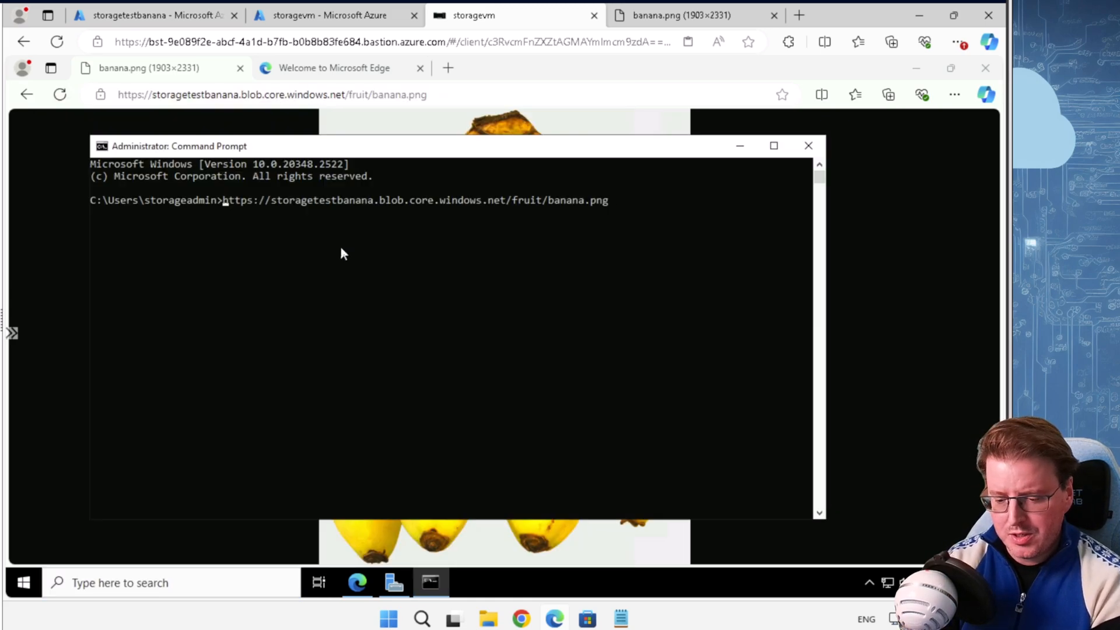
pyautogui.write('nslookup')
pyautogui.press('Delete')
pyautogui.press('Delete')
pyautogui.press('Delete')
pyautogui.press('Delete')
pyautogui.press('Delete')
pyautogui.press('Delete')
pyautogui.press('Delete')
pyautogui.press('Delete')
pyautogui.press('Return')
# Rerun nslookup in the VM for storagetestbanana.blob.core.windows.net without the file path, and highlight the resolved address
pyautogui.write('#')
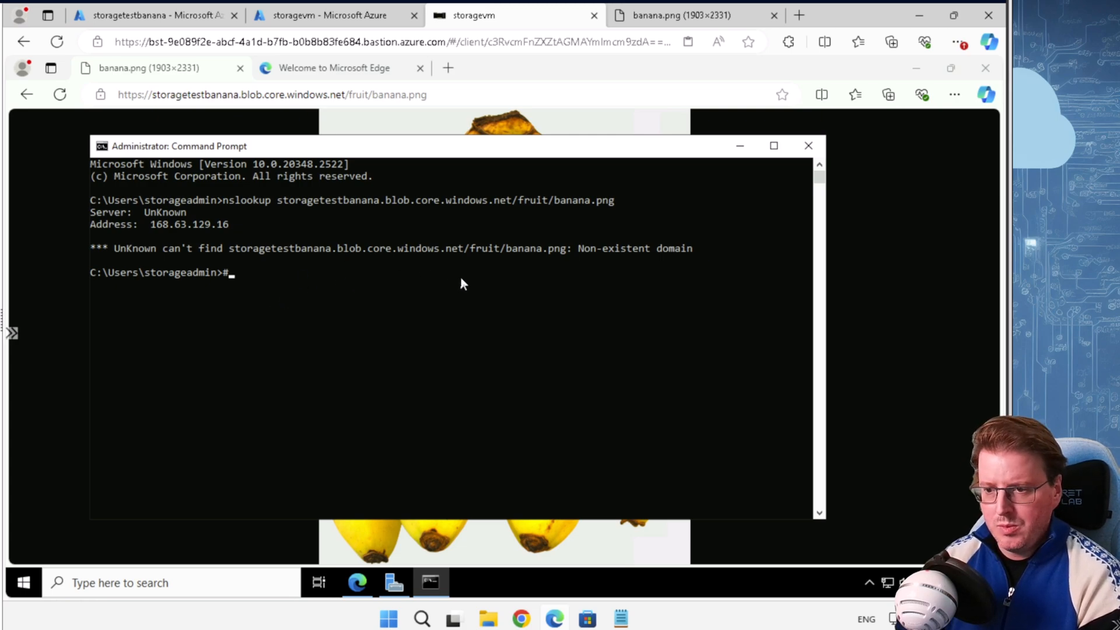
pyautogui.press('Up')
pyautogui.press('BackSpace')
pyautogui.press('BackSpace')
pyautogui.press('BackSpace')
pyautogui.press('BackSpace')
pyautogui.press('BackSpace')
pyautogui.press('BackSpace')
pyautogui.press('BackSpace')
pyautogui.press('BackSpace')
pyautogui.press('BackSpace')
pyautogui.press('BackSpace')
pyautogui.press('BackSpace')
pyautogui.press('BackSpace')
pyautogui.press('BackSpace')
pyautogui.press('BackSpace')
pyautogui.press('BackSpace')
pyautogui.press('BackSpace')
pyautogui.press('BackSpace')
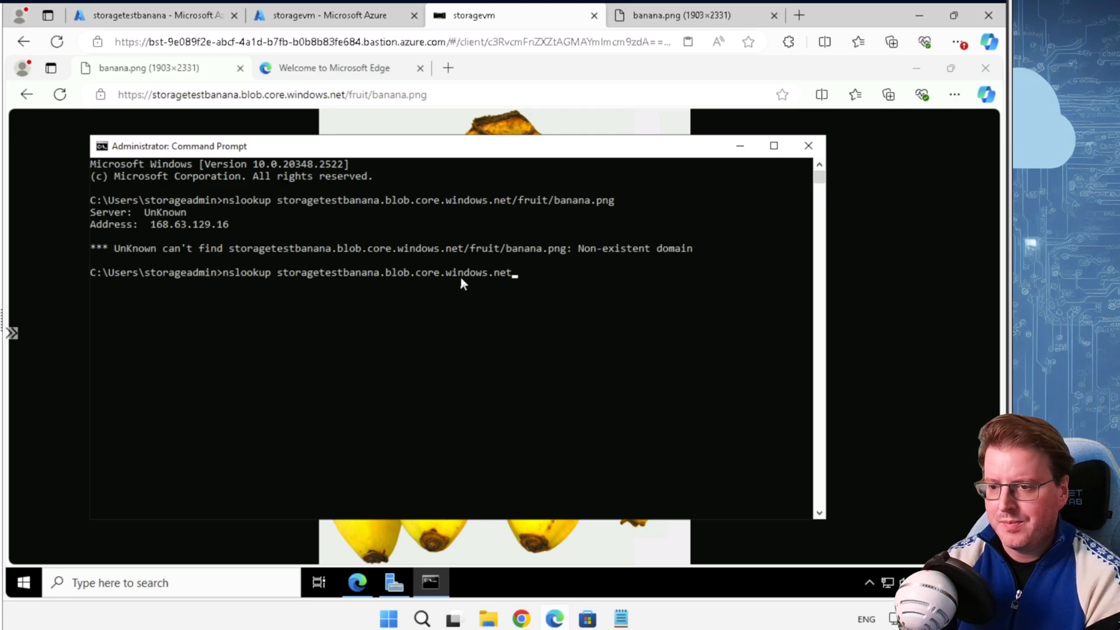
pyautogui.press('Return')
pyautogui.moveTo(149, 342); pyautogui.dragTo(204, 348)
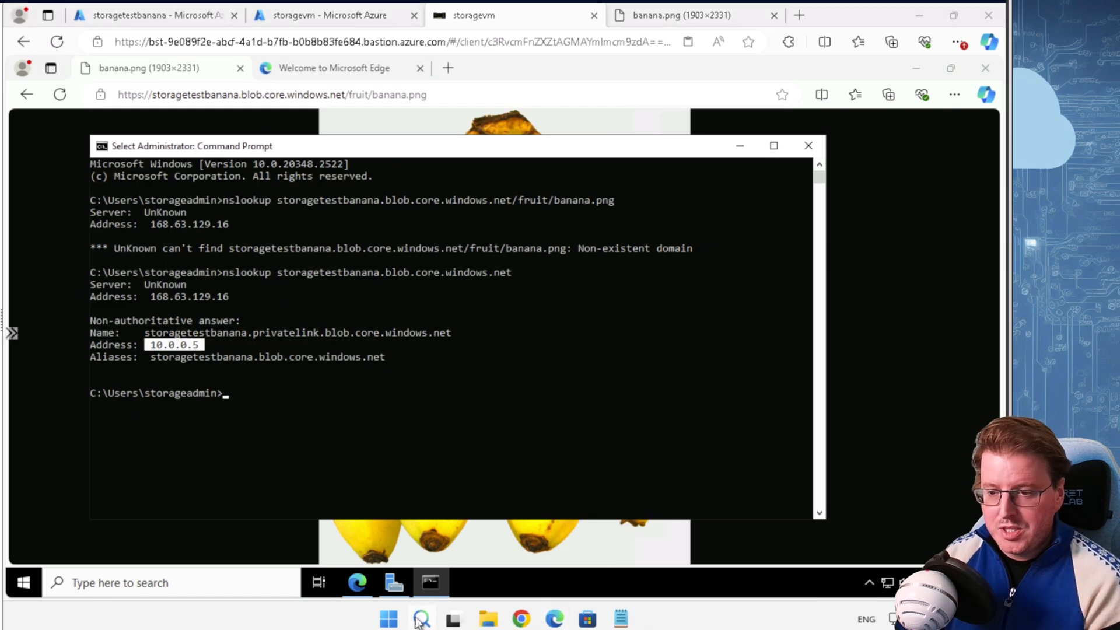
pyautogui.click(420, 619)
pyautogui.write('cmd')
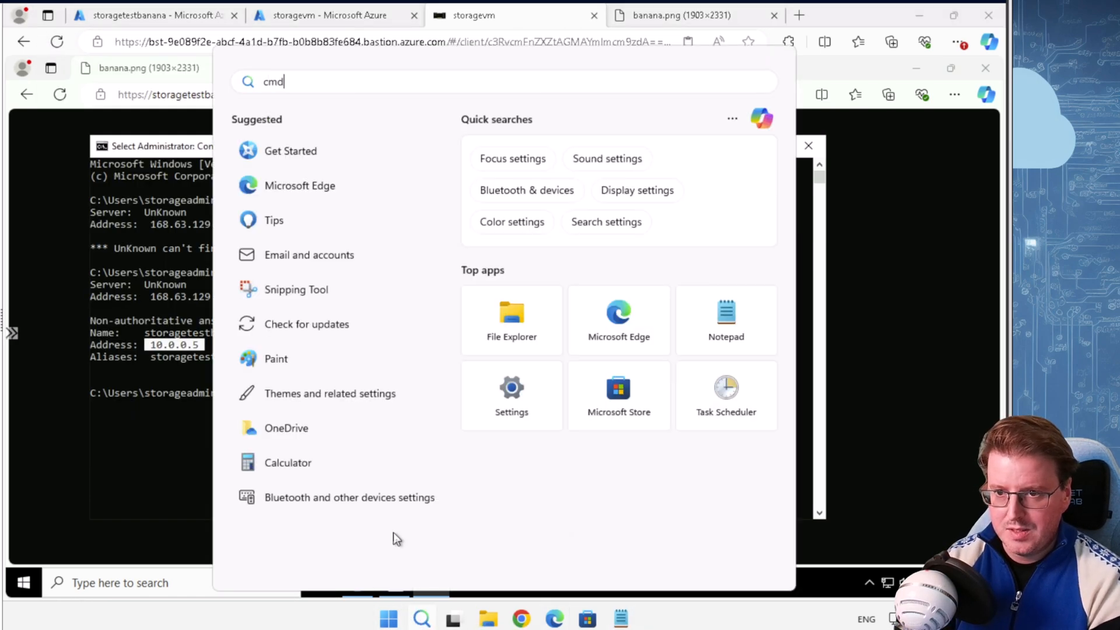
pyautogui.press('Escape')
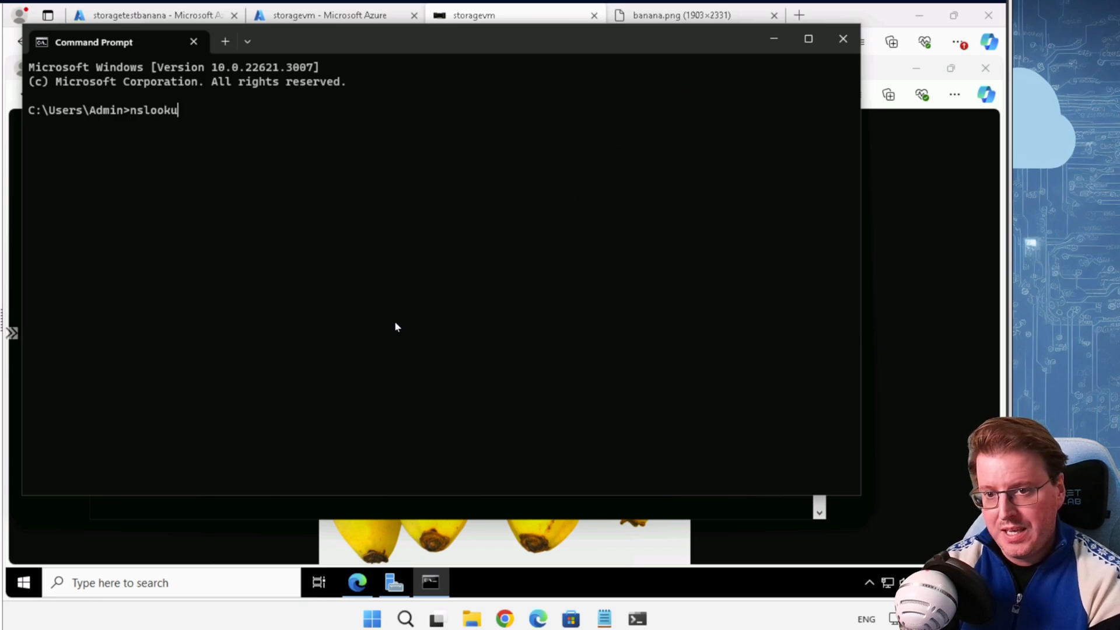
pyautogui.hotkey('ctrl', 'v')
pyautogui.press('Return')
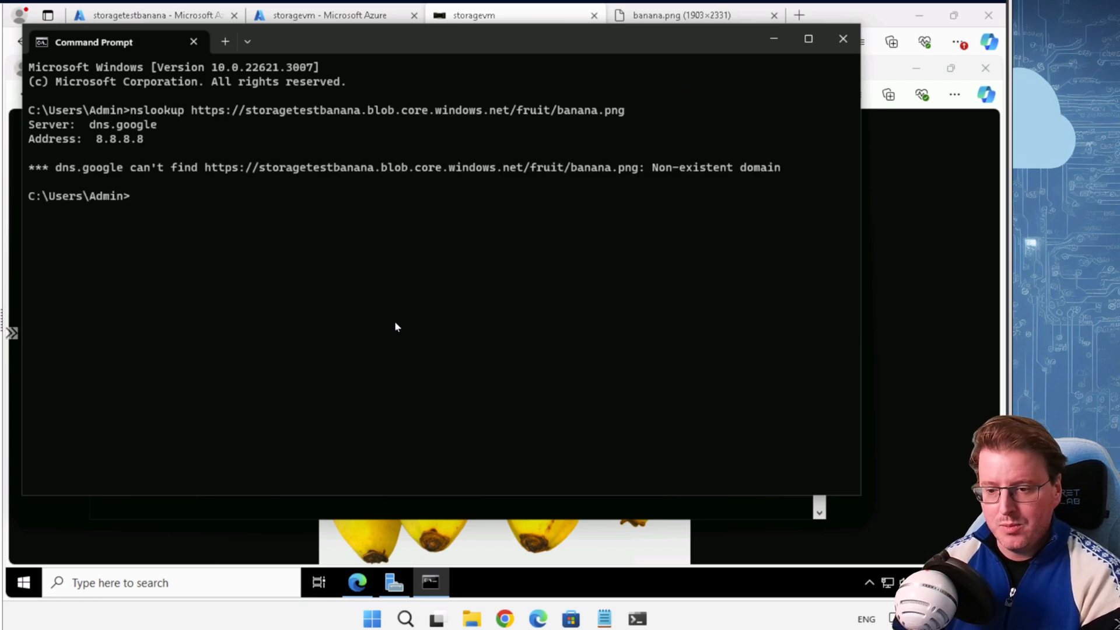
# Rerun the local nslookup for storagetestbanana.blob.core.windows.net only, and highlight the resolved address
pyautogui.press('Up')
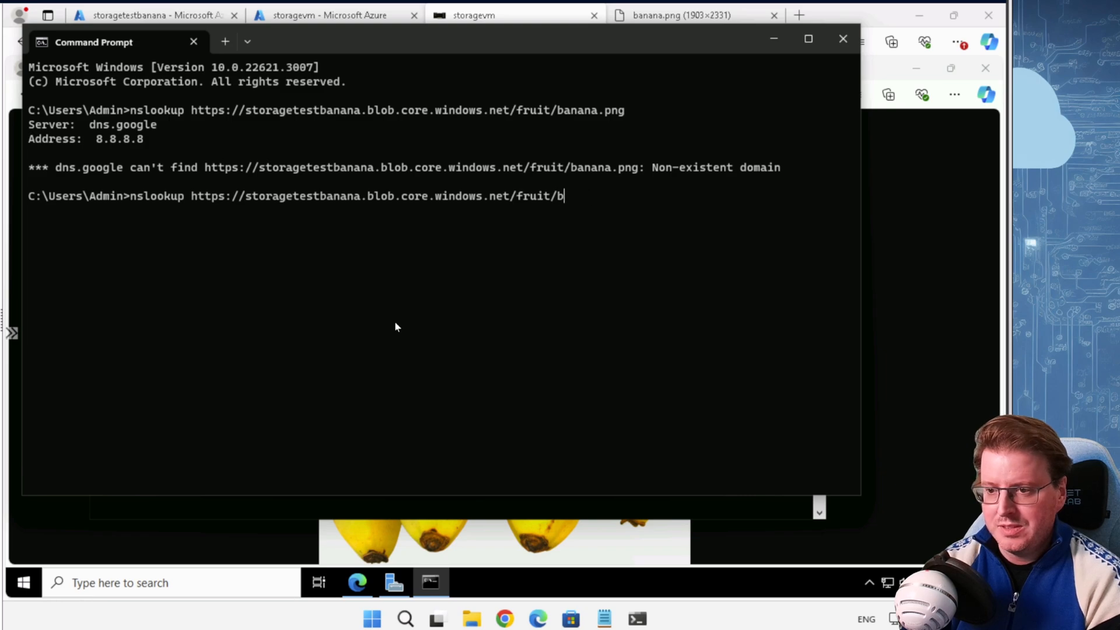
pyautogui.press('BackSpace')
pyautogui.press('BackSpace')
pyautogui.press('BackSpace')
pyautogui.press('BackSpace')
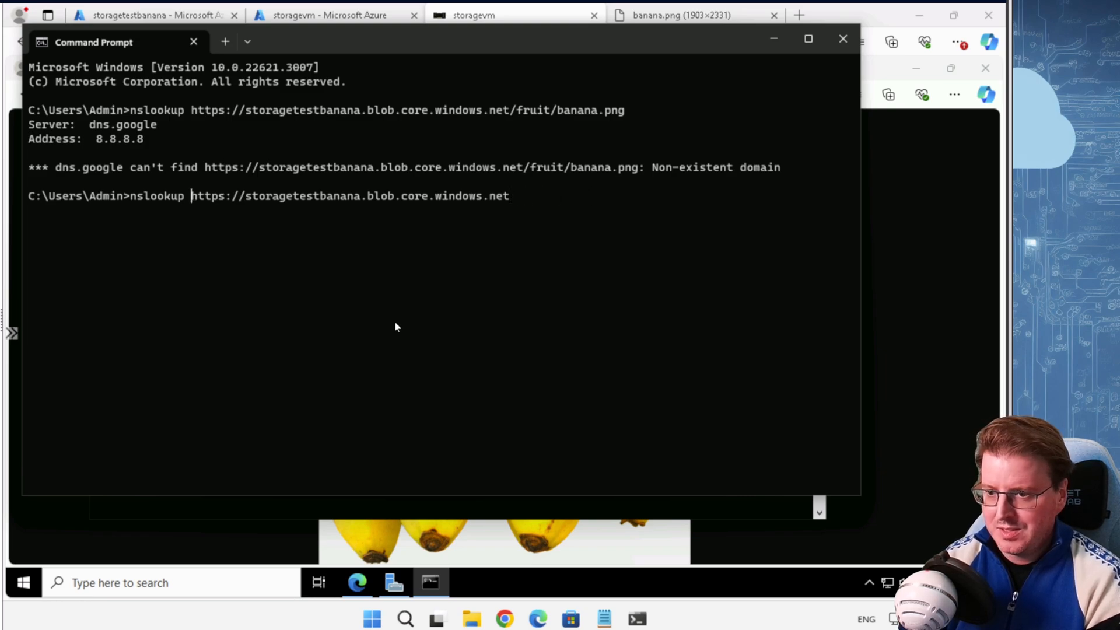
pyautogui.press('Delete')
pyautogui.press('Delete')
pyautogui.press('Delete')
pyautogui.press('Delete')
pyautogui.press('Delete')
pyautogui.press('Delete')
pyautogui.press('Delete')
pyautogui.press('Delete')
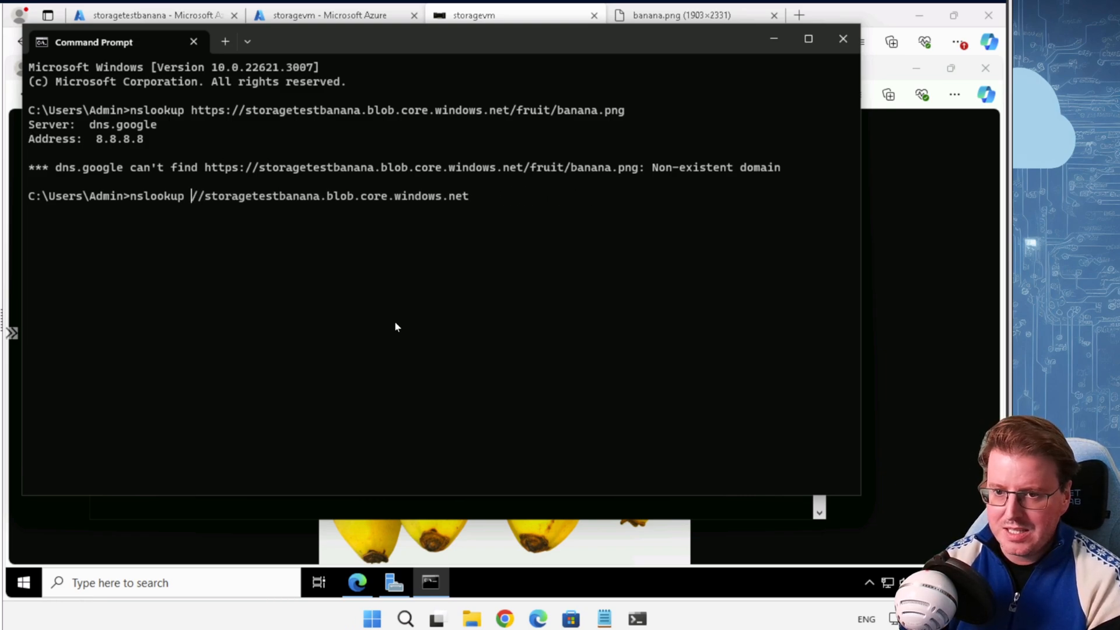
pyautogui.press('Return')
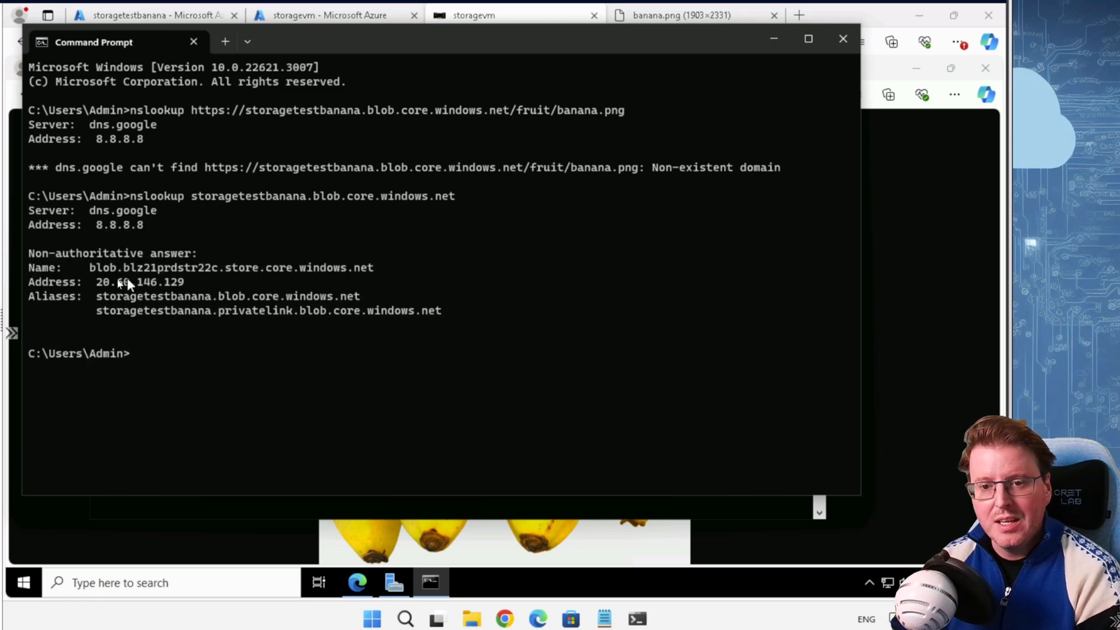
pyautogui.moveTo(96, 286); pyautogui.dragTo(185, 286)
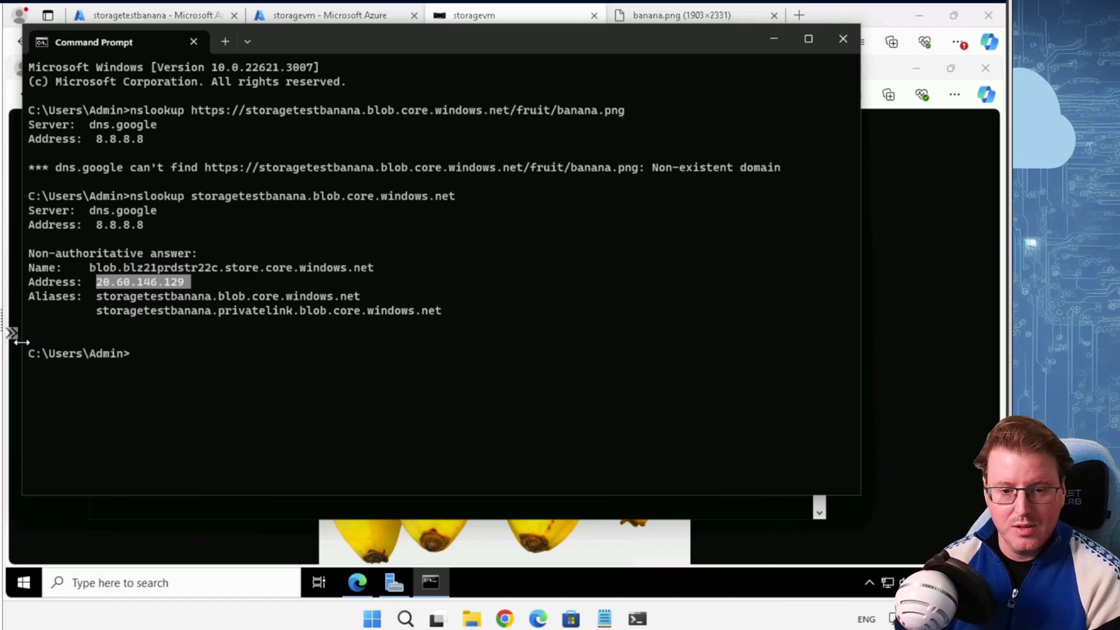
# Return to the storagetestbanana storage account in the Azure portal and open its networking settings
pyautogui.click(913, 223)
pyautogui.click(269, 22)
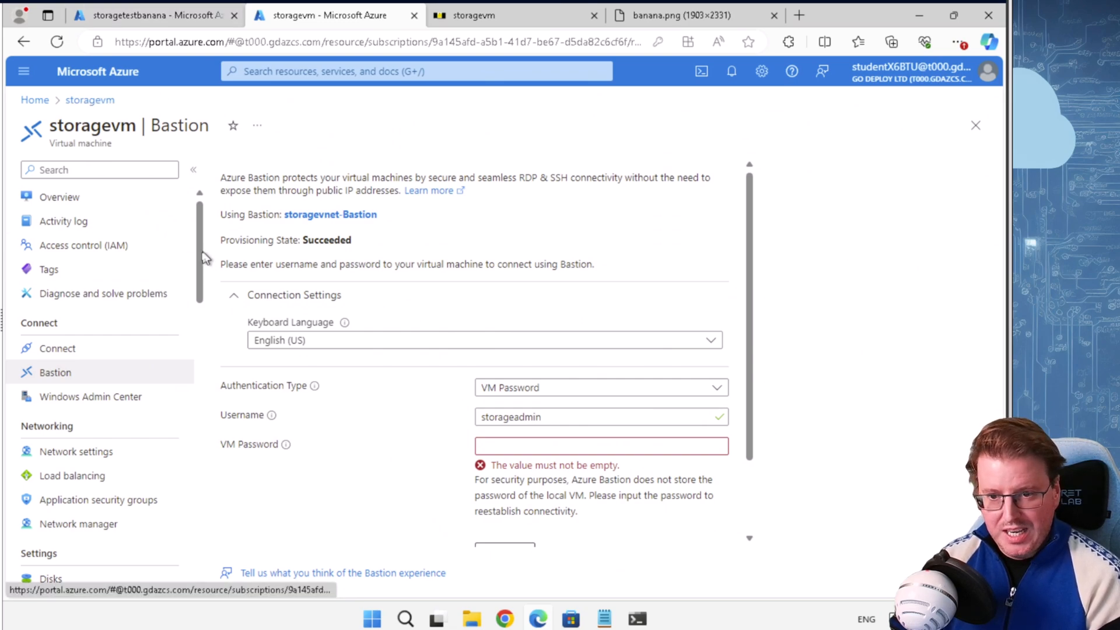
pyautogui.scroll(-2, 204, 257)
pyautogui.click(117, 15)
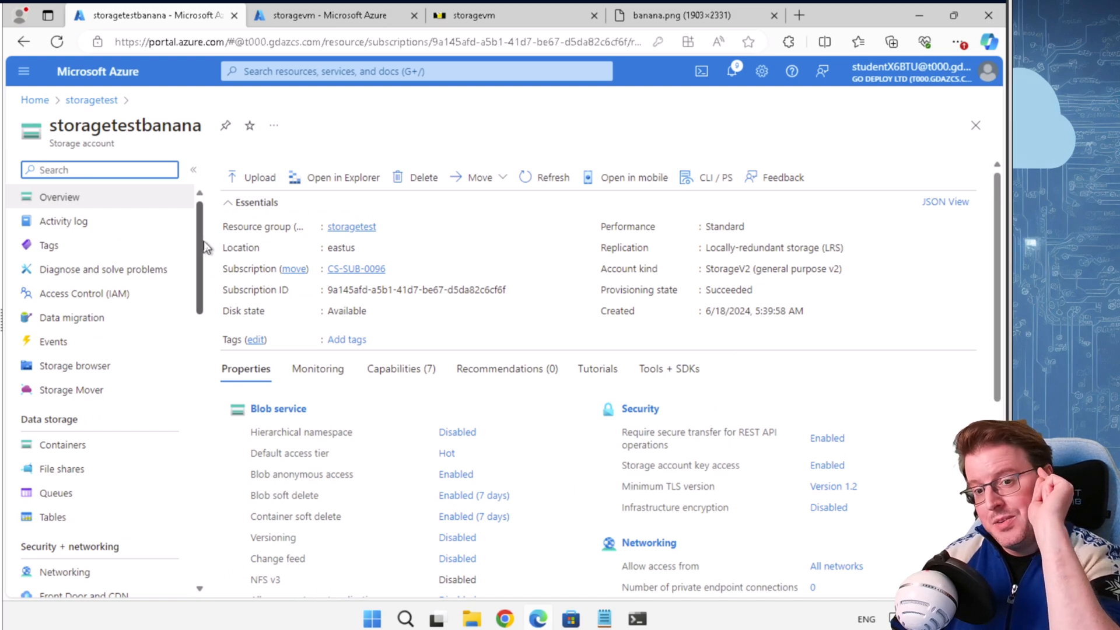
pyautogui.moveTo(192, 252); pyautogui.dragTo(193, 268)
pyautogui.scroll(-1, 169, 373)
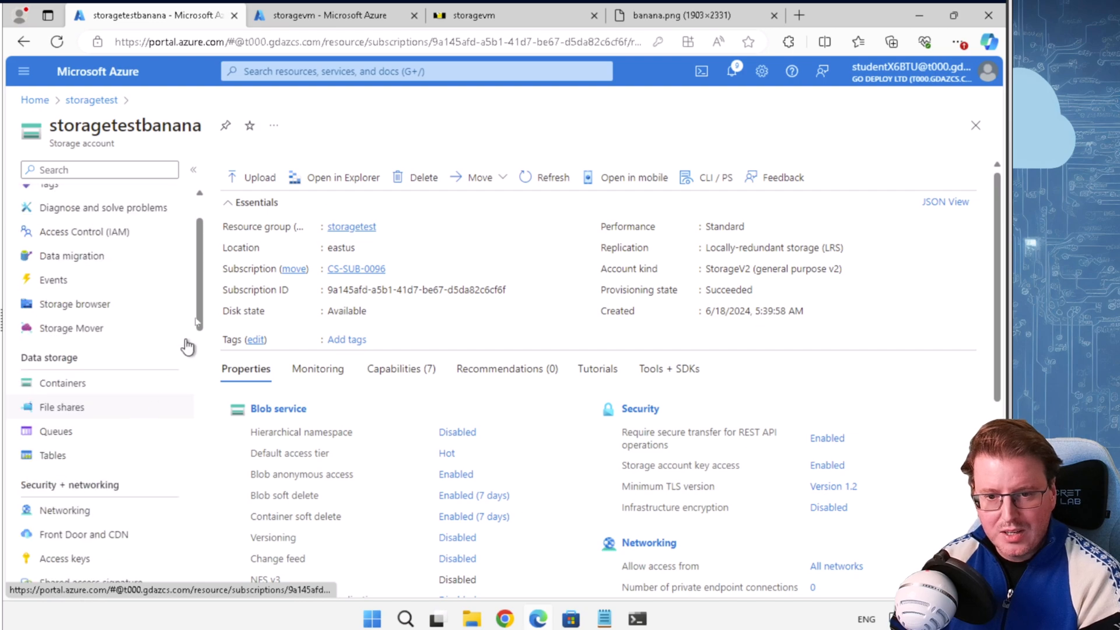
pyautogui.scroll(-1, 183, 332)
pyautogui.click(66, 465)
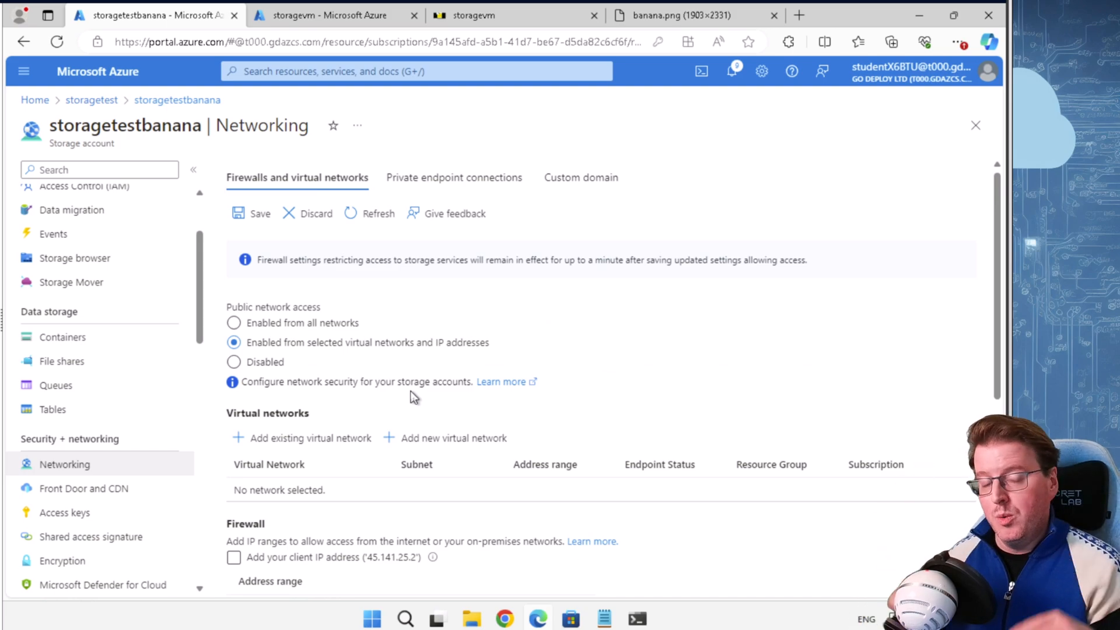
# Save public network access as enabled from selected virtual networks and IP addresses, and check the storage account's private endpoint connections
pyautogui.click(252, 214)
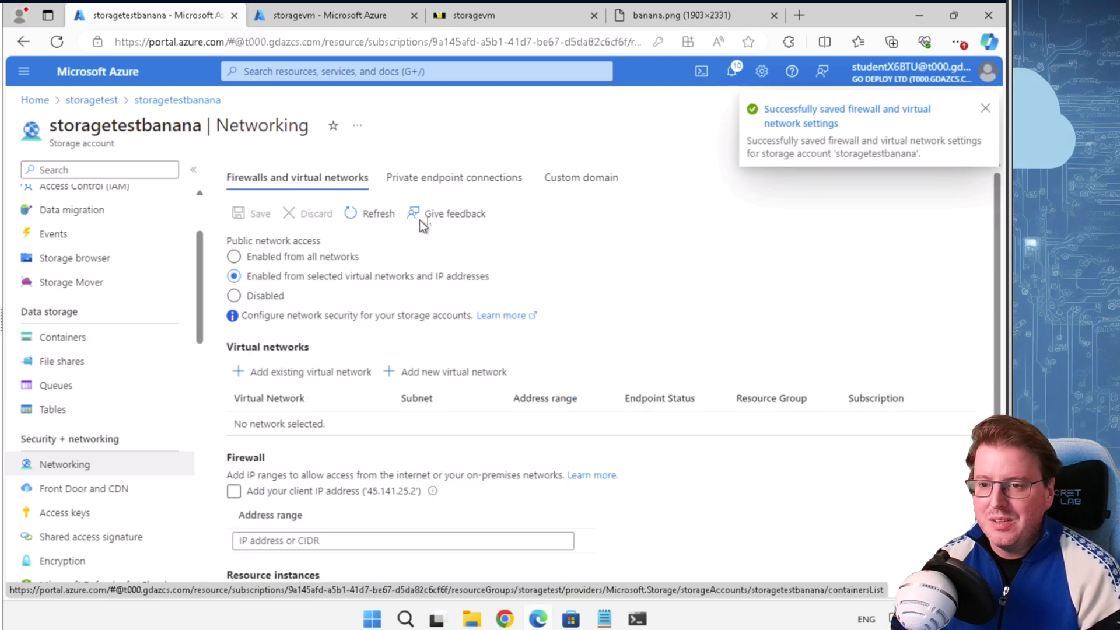
pyautogui.click(455, 178)
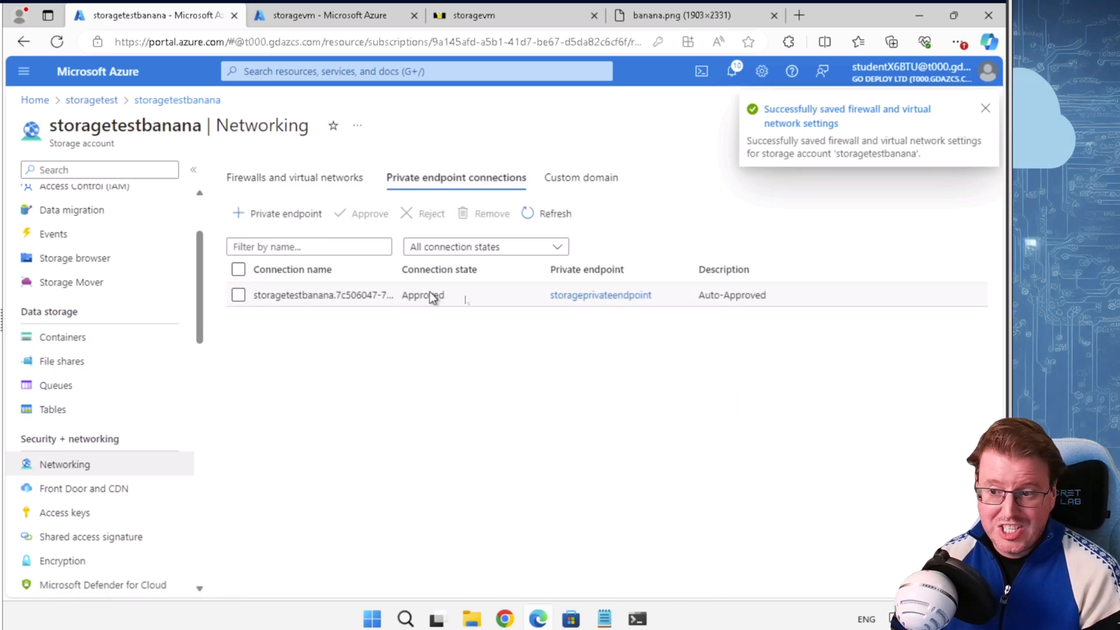
pyautogui.click(302, 178)
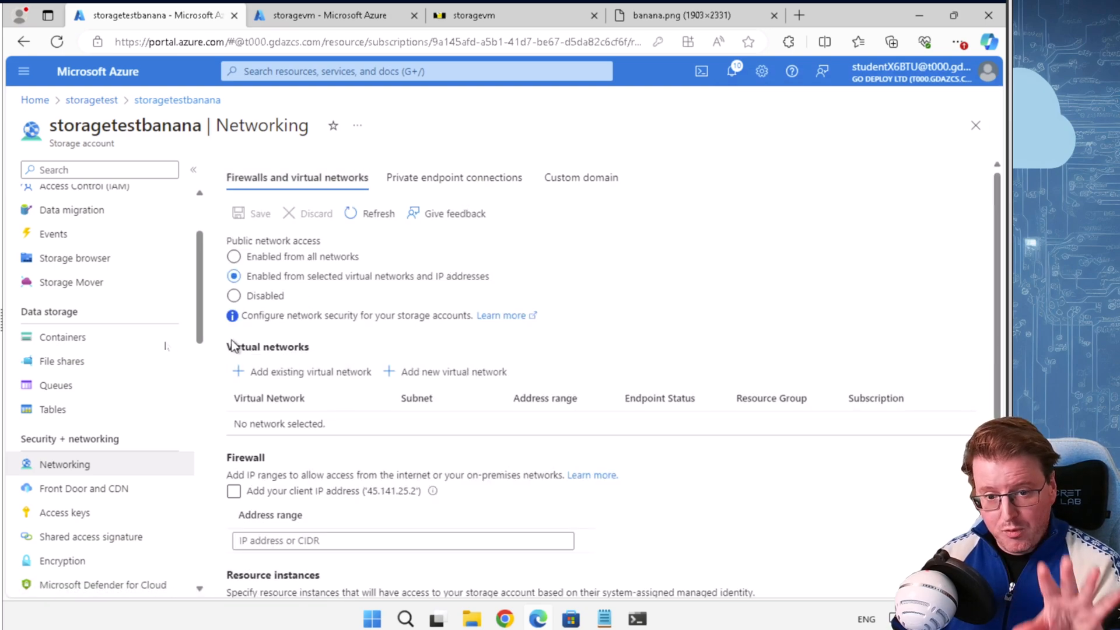
# Add the existing virtual network storagevnet with its subnet to the storage account's allowed networks
pyautogui.click(347, 376)
pyautogui.click(901, 220)
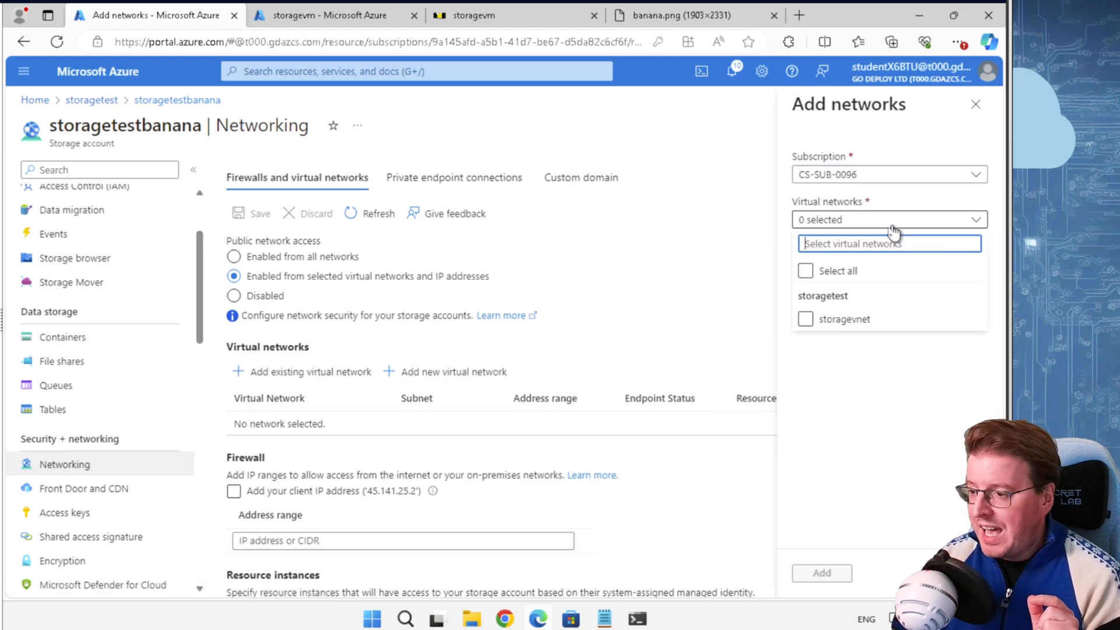
pyautogui.click(806, 319)
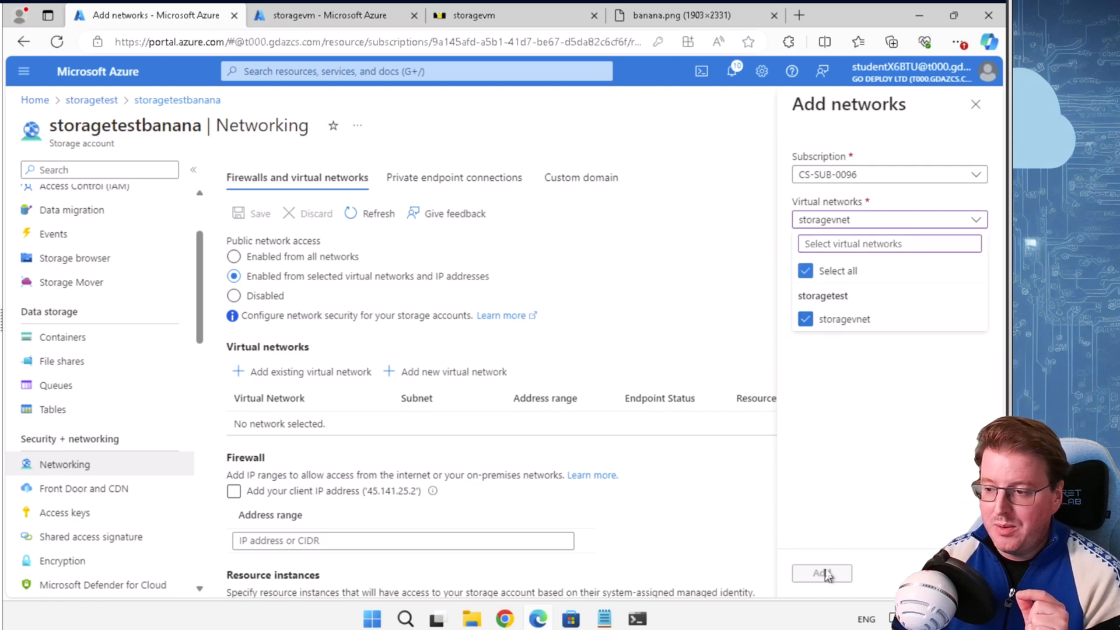
pyautogui.click(854, 459)
pyautogui.click(859, 265)
pyautogui.click(759, 366)
pyautogui.click(756, 372)
pyautogui.click(893, 521)
pyautogui.click(833, 578)
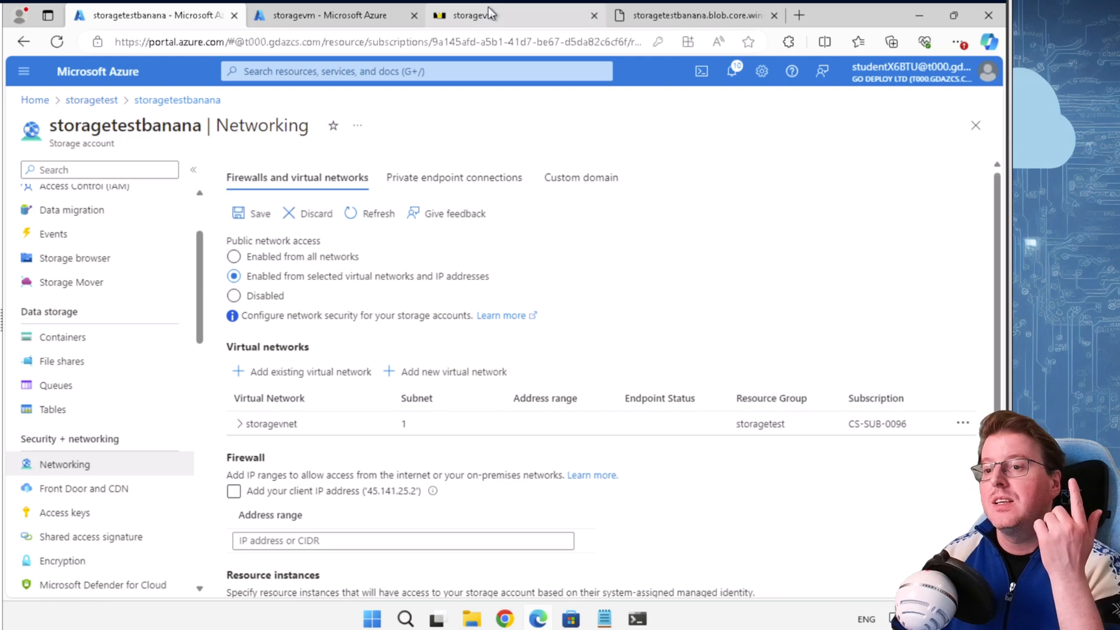
# Reload banana.png in the storagevm browser and in the local browser tab to compare access
pyautogui.click(470, 15)
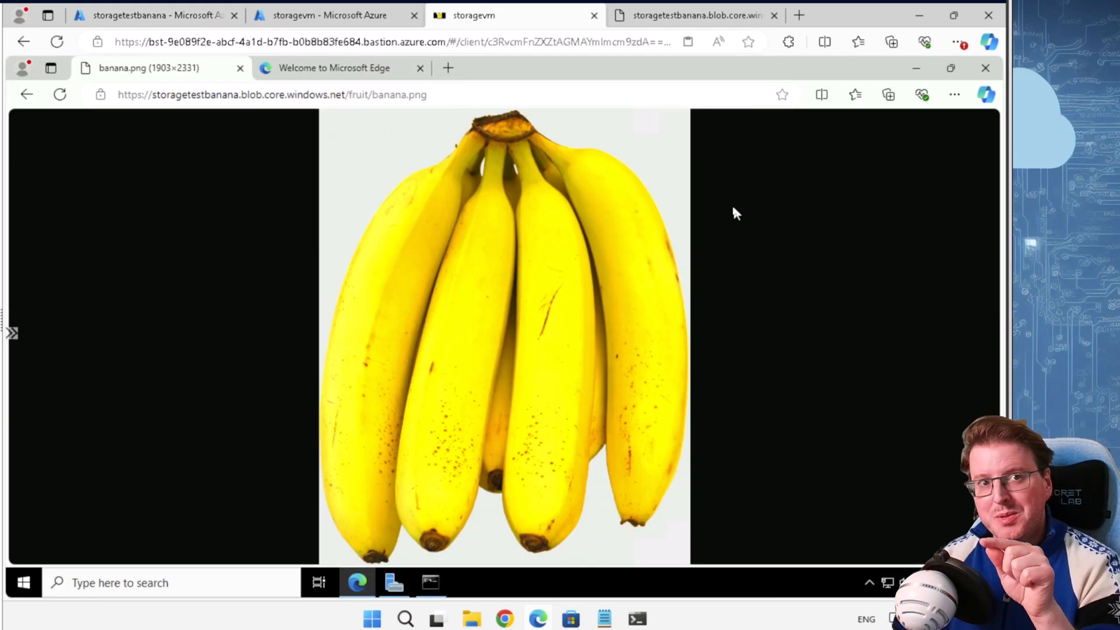
pyautogui.click(60, 94)
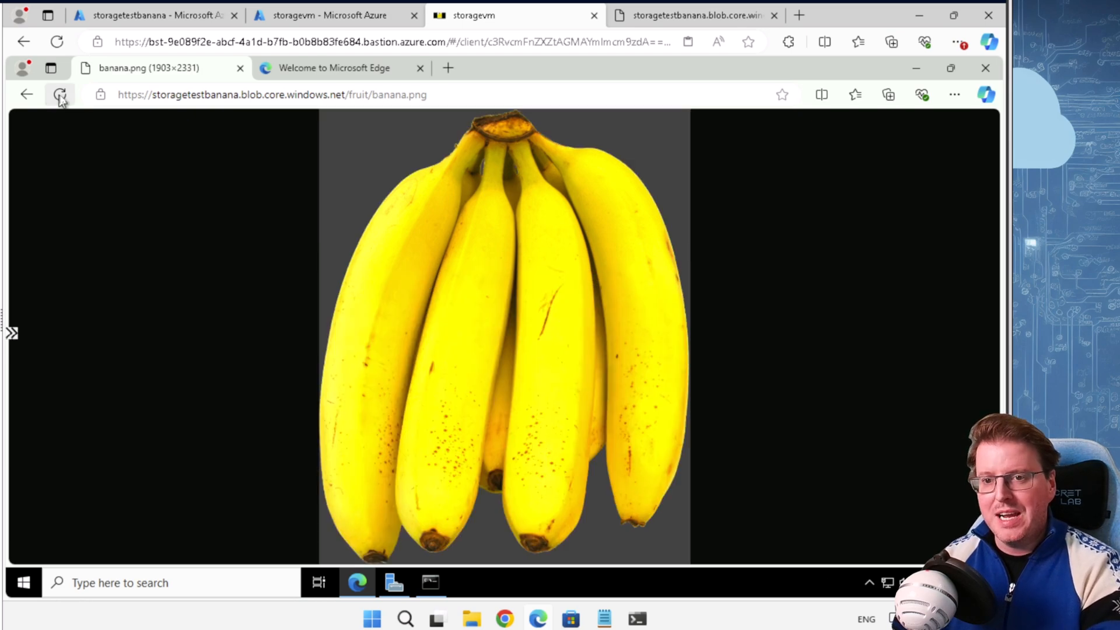
pyautogui.click(670, 20)
pyautogui.click(54, 43)
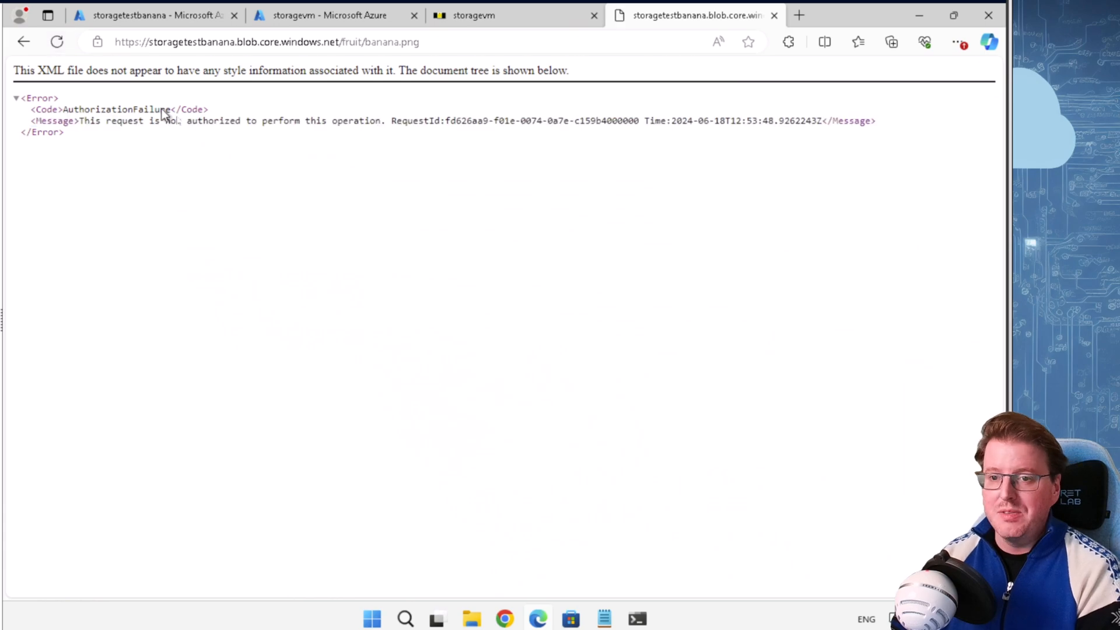